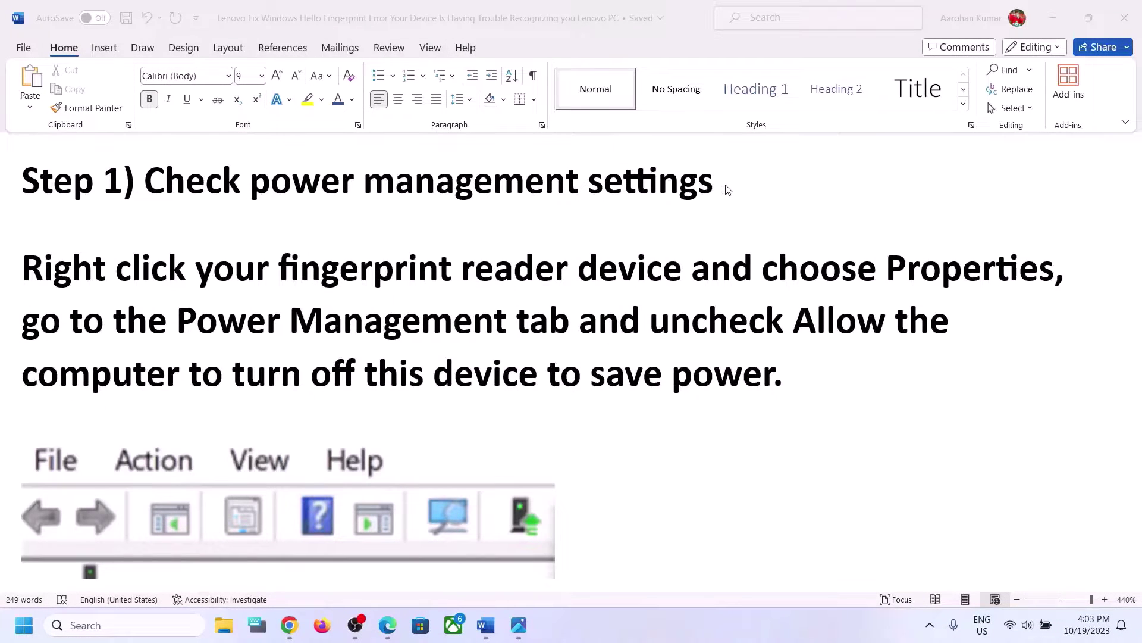
Step: Open Device Manager beside the Word guide and expand Human Interface Devices to show its nine devices
right_click(23, 626)
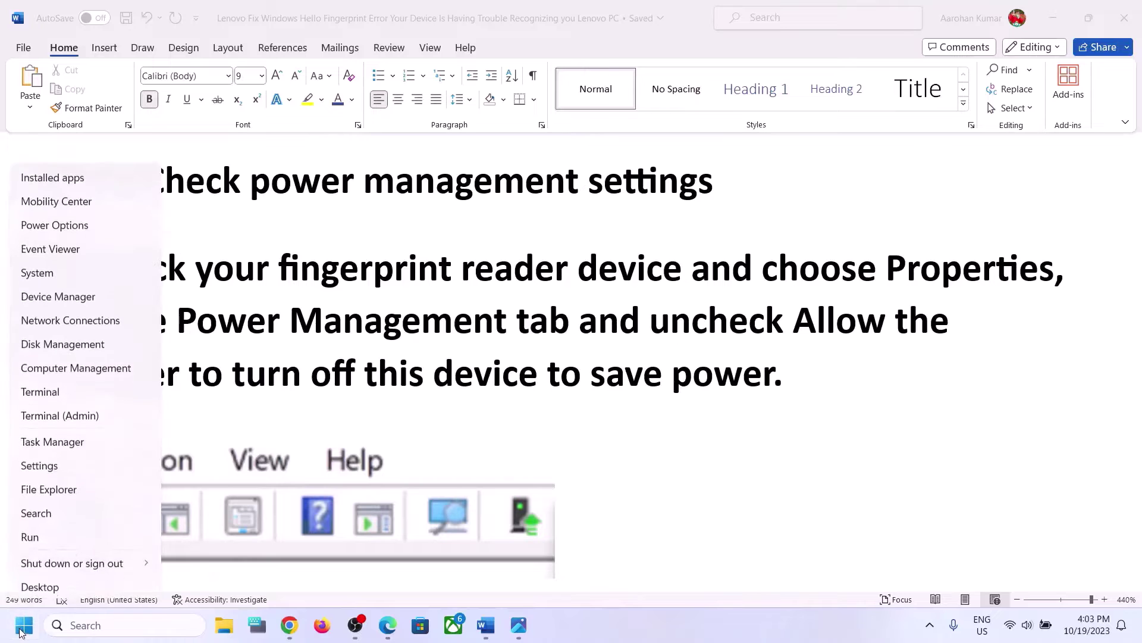
left_click(58, 295)
left_click_drag(444, 46, 812, 142)
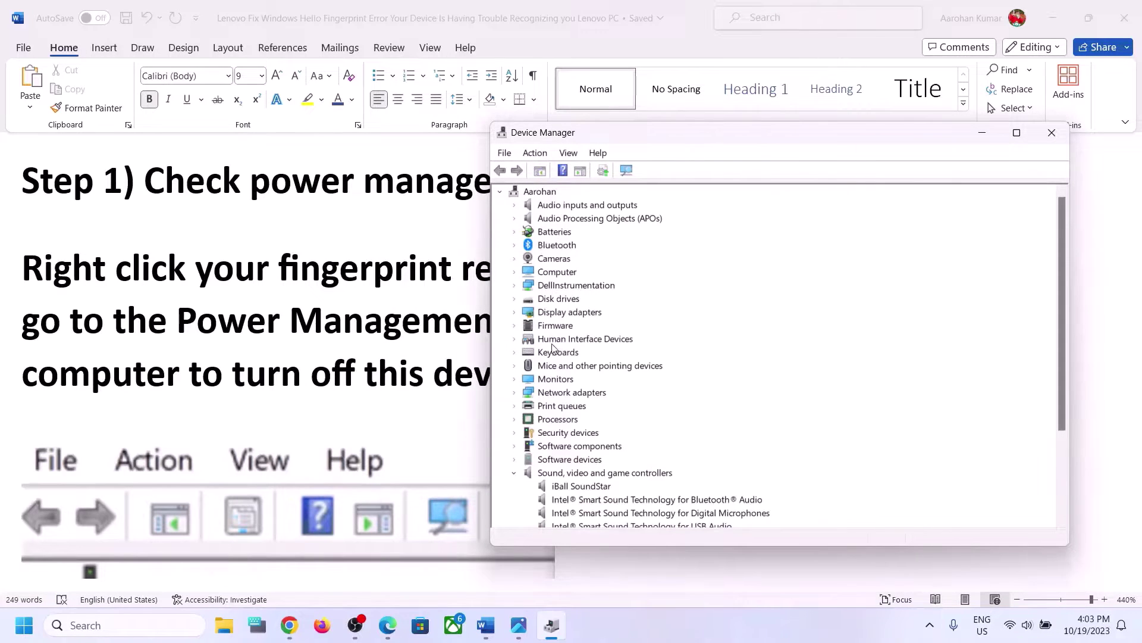
left_click(515, 339)
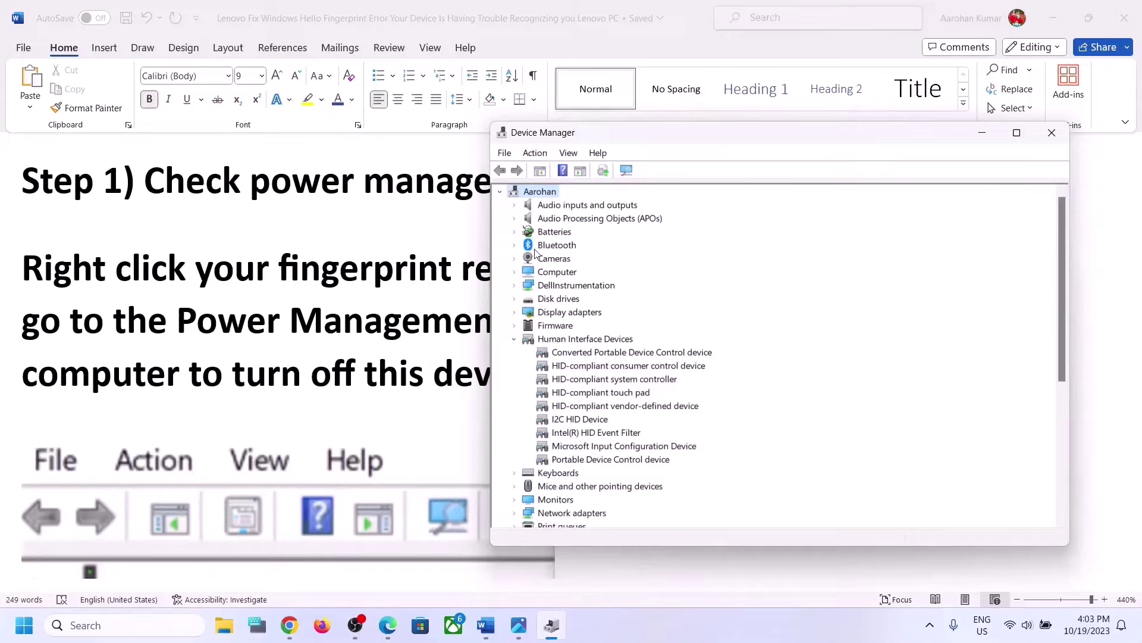
left_click(347, 329)
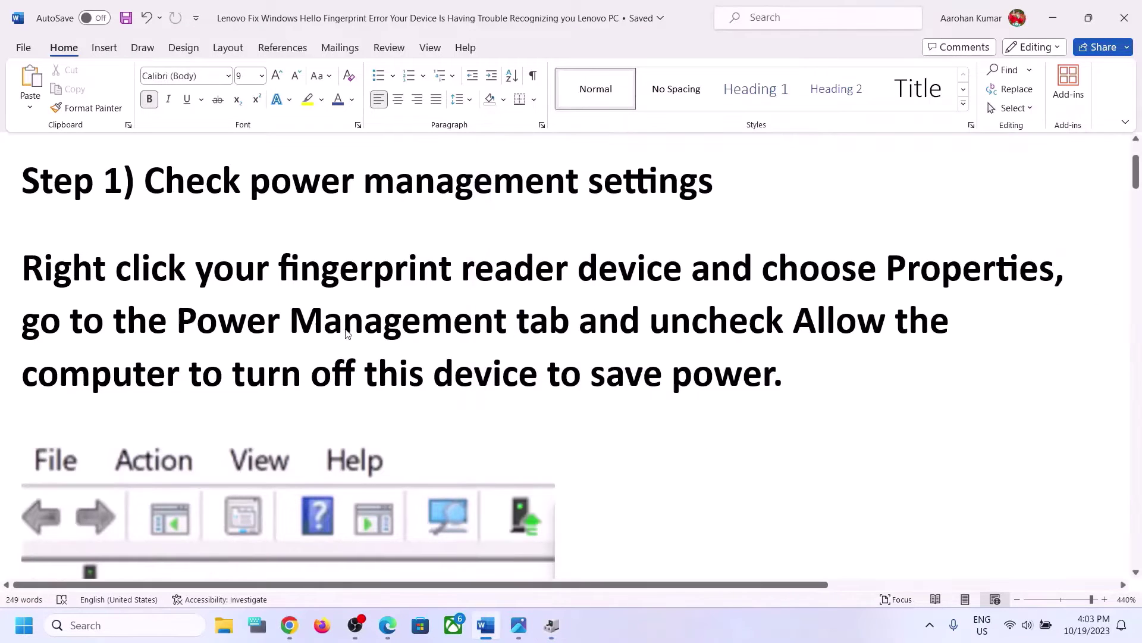
Step: Review the guide's Step 1 screenshot of Goodix fingerprint under Biometric devices, then return to Device Manager
scroll(347, 329, "down", 10)
scroll(347, 329, "down", 10)
scroll(322, 309, "up", 1)
scroll(321, 315, "down", 3)
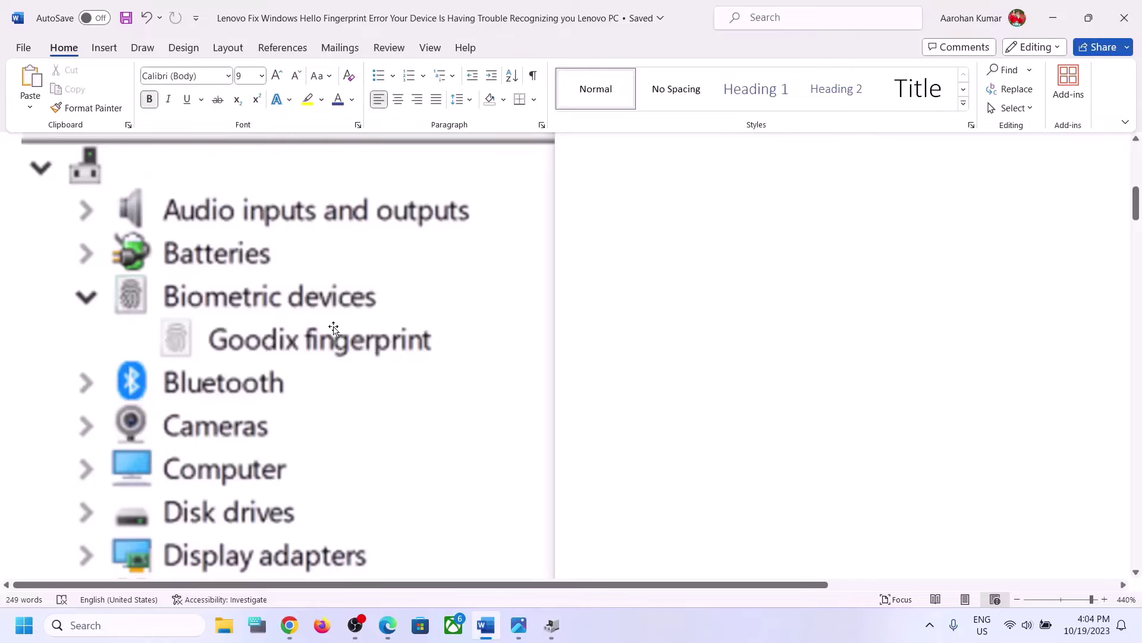
scroll(344, 335, "up", 5)
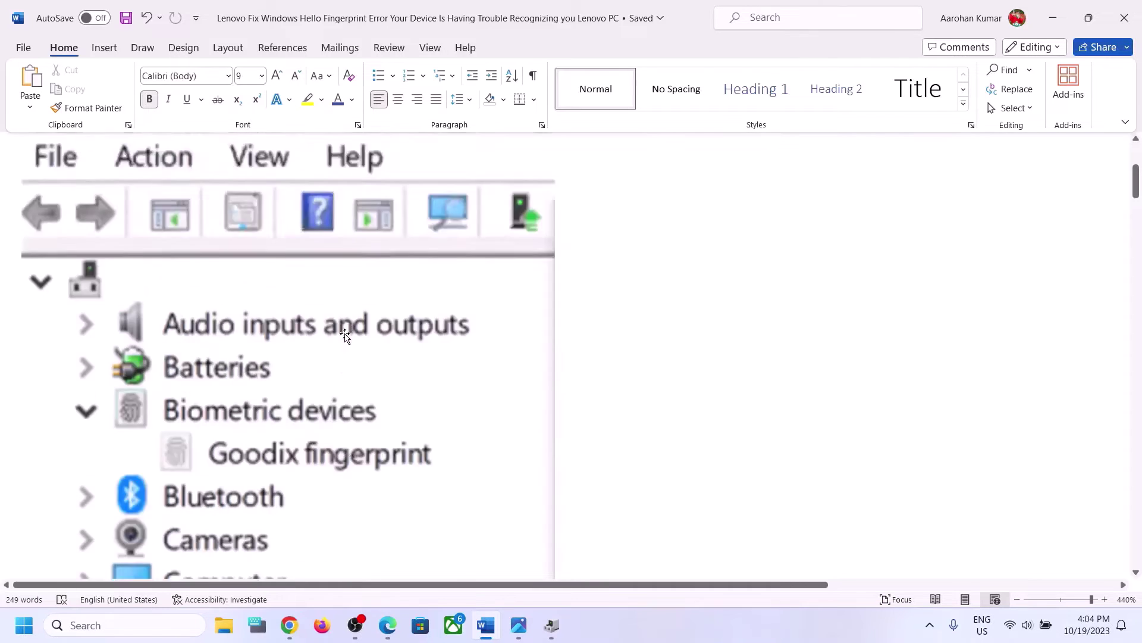
scroll(346, 334, "up", 2)
scroll(351, 332, "down", 4)
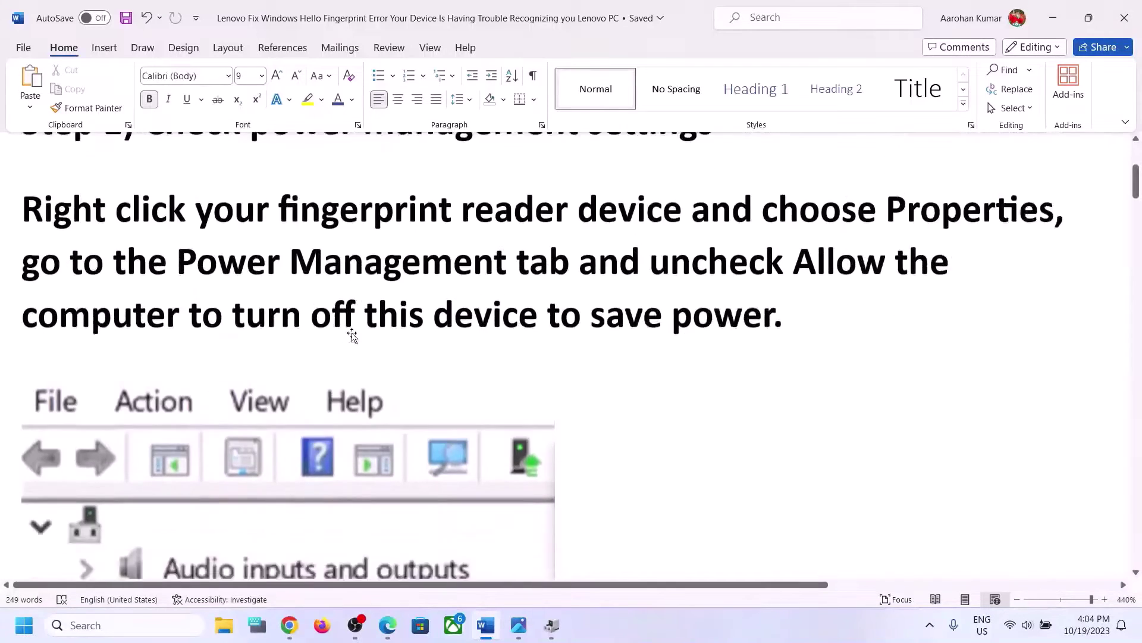
left_click(552, 625)
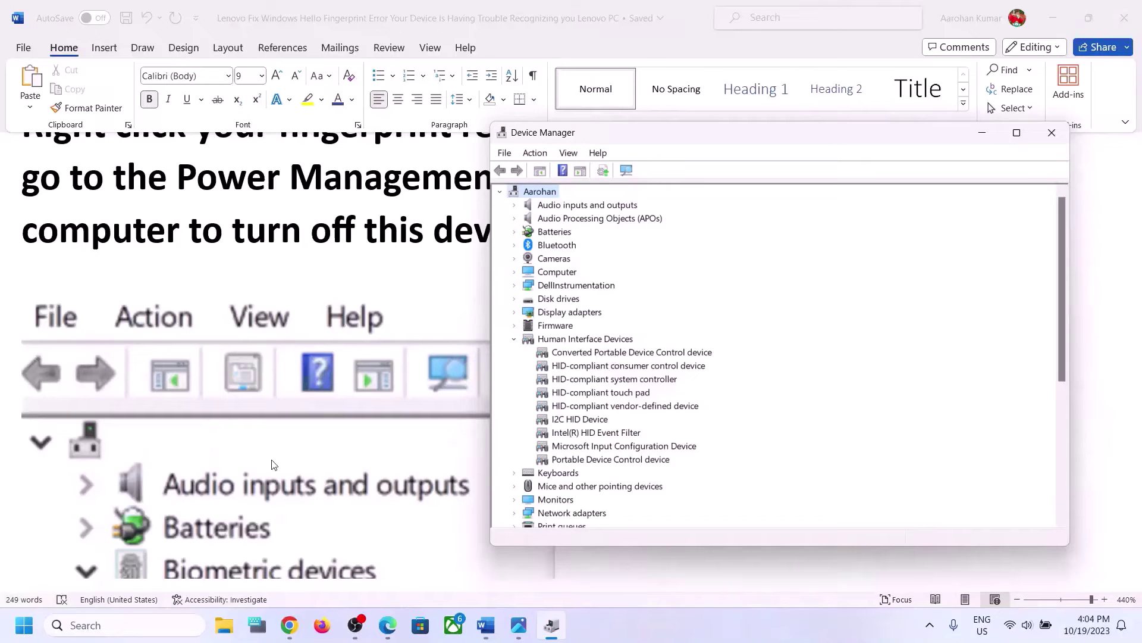
Step: Keep 'Allow the computer to turn off this device' unchecked for Converted Portable Device Control, then close Device Manager
scroll(285, 387, "down", 5)
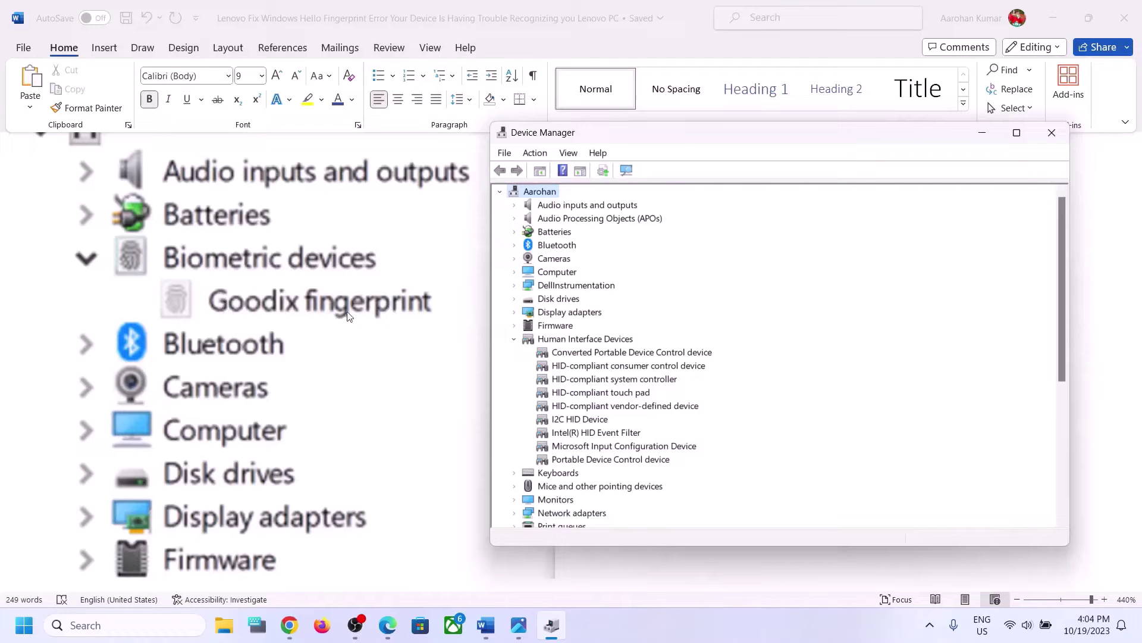
right_click(577, 355)
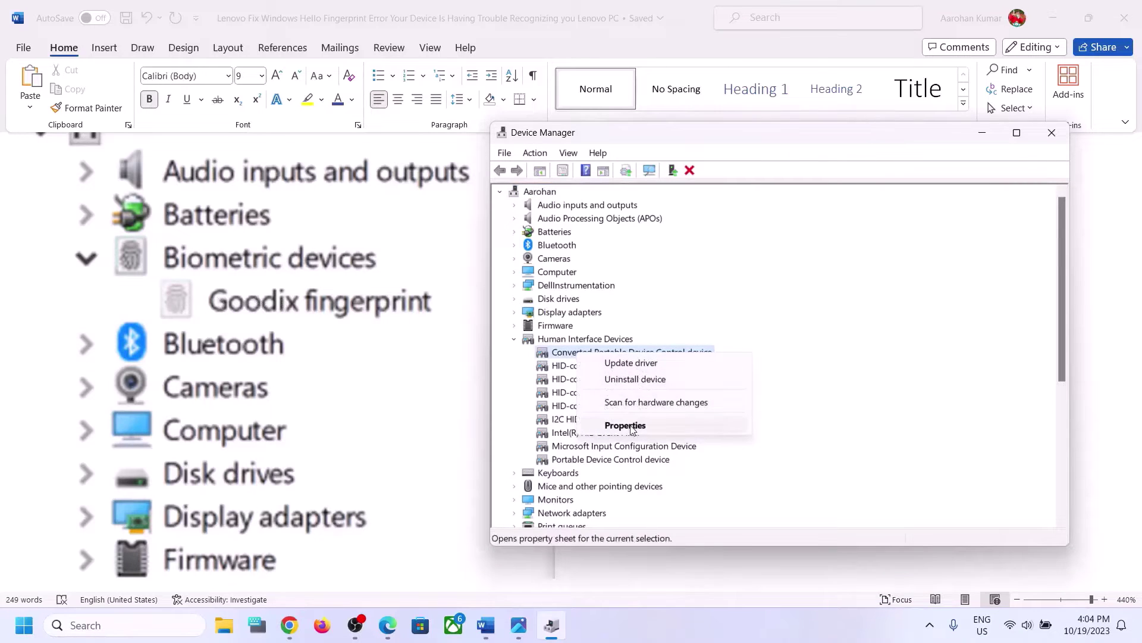
left_click(631, 426)
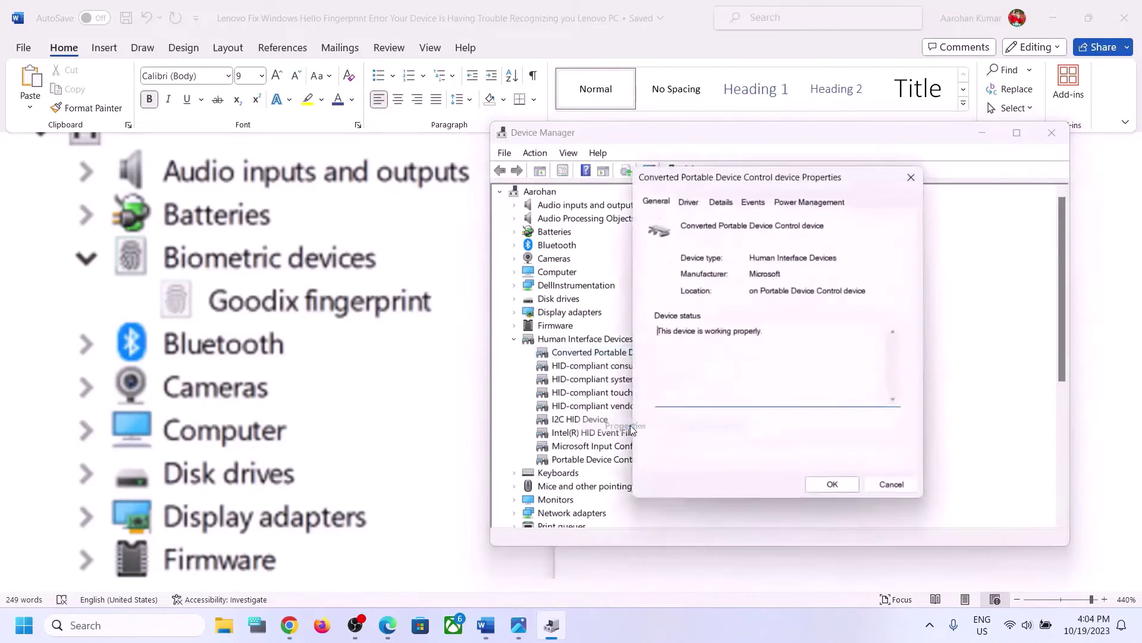
left_click(809, 202)
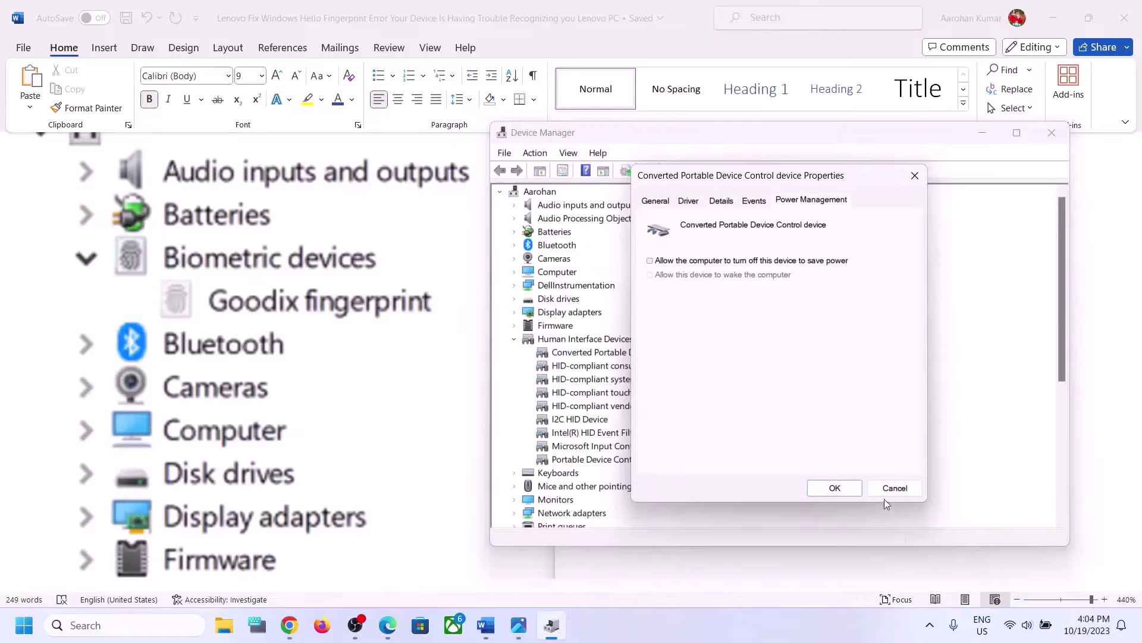
left_click(856, 490)
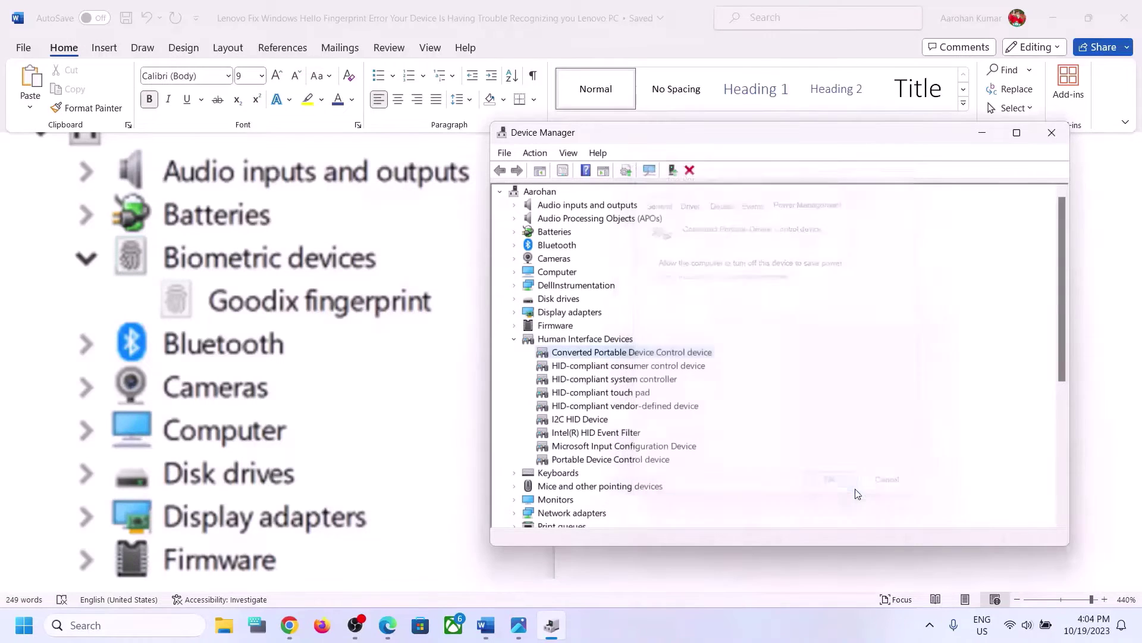
left_click(1053, 134)
Step: Scroll the guide to the Step 2 heading 'Restart Credential Manager service'
scroll(610, 315, "up", 5)
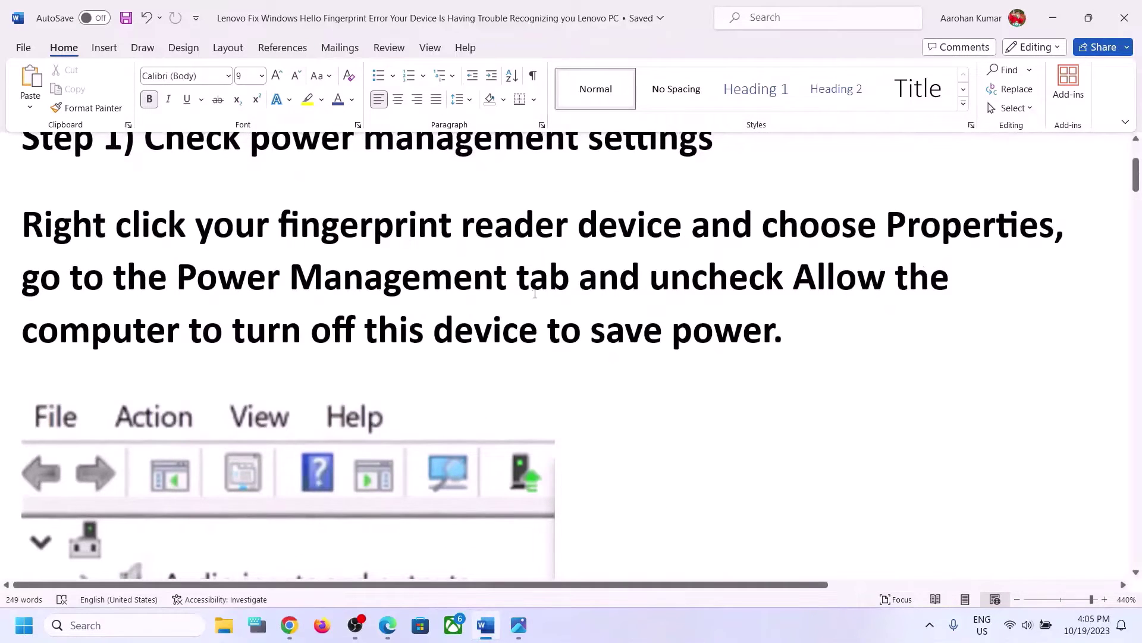
scroll(534, 294, "down", 10)
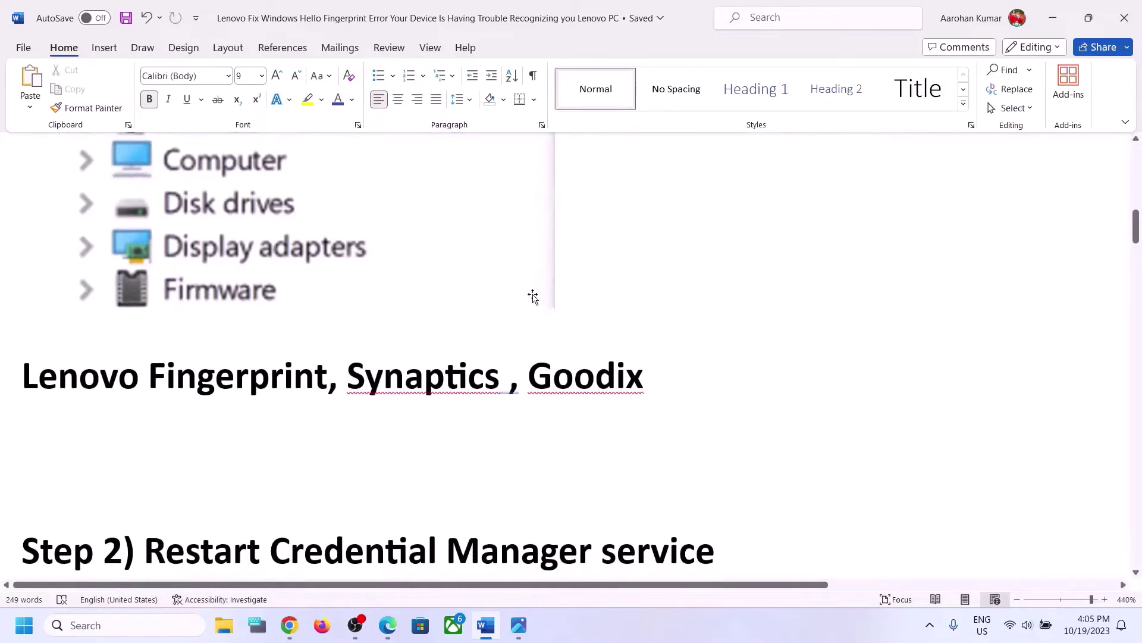
scroll(534, 294, "down", 3)
scroll(534, 295, "down", 1)
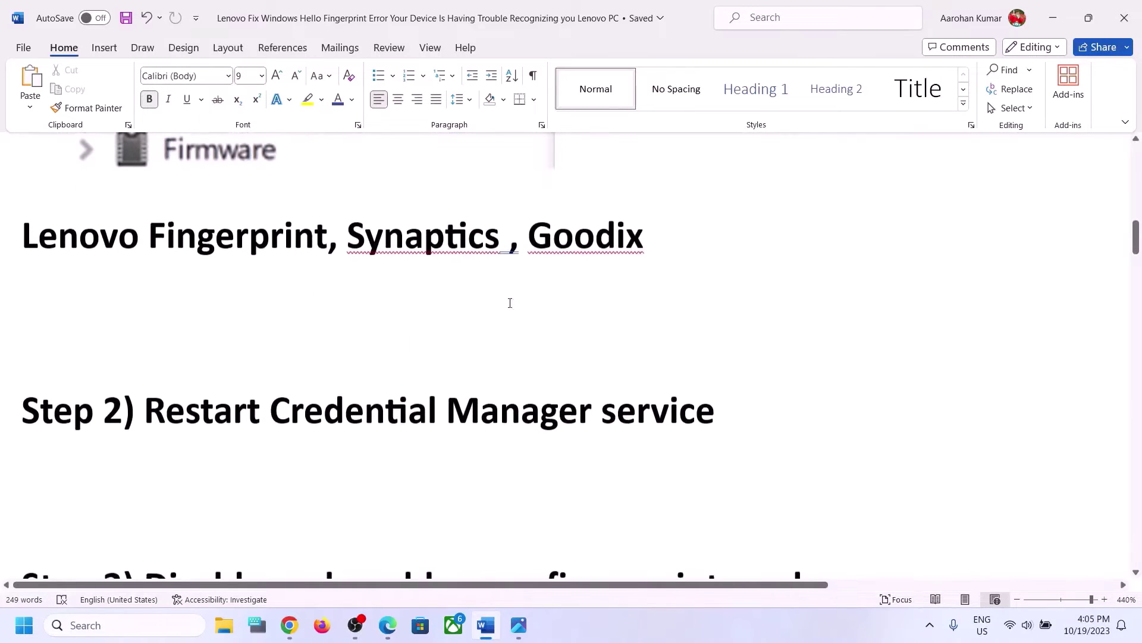
left_click_drag(161, 415, 376, 414)
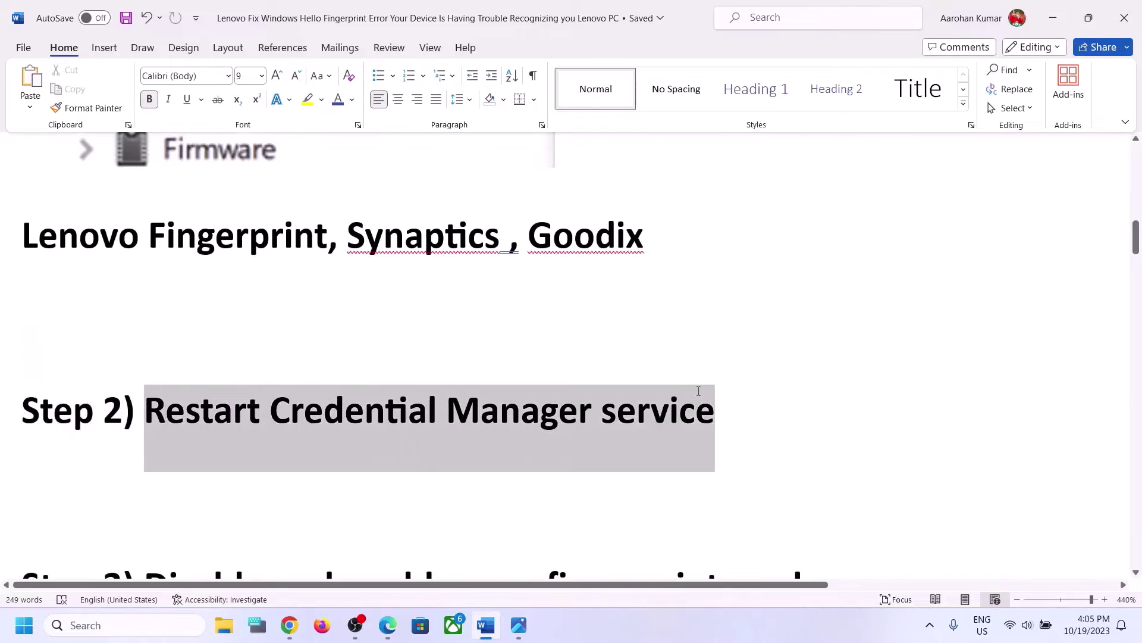
left_click(381, 415)
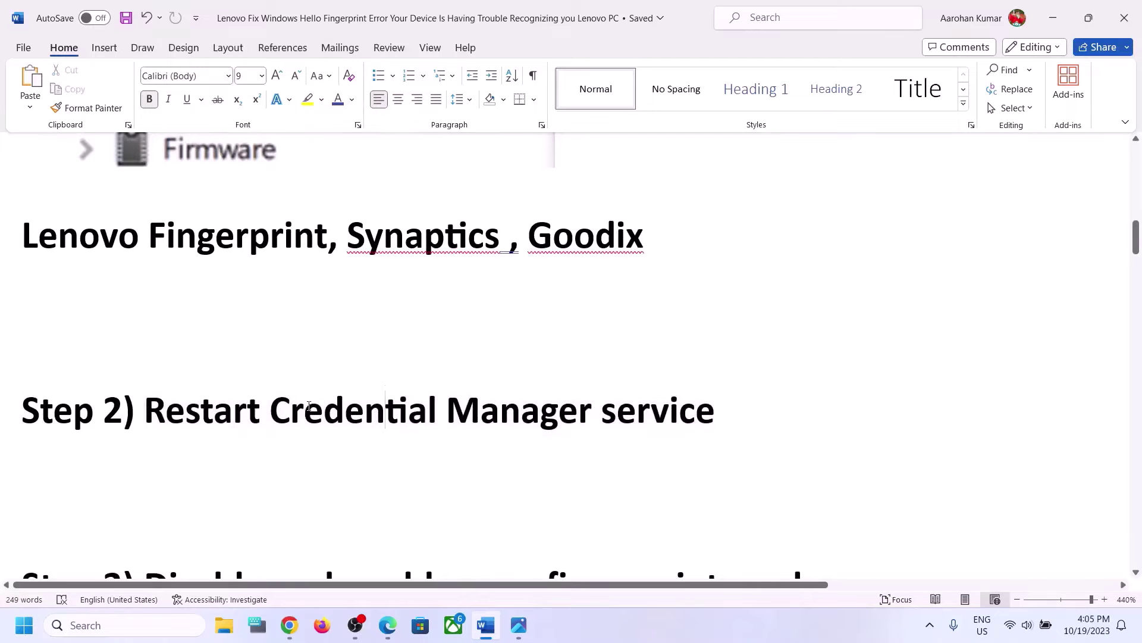
Step: Search Windows for 'services' and open the Services console
left_click(138, 630)
type("servi")
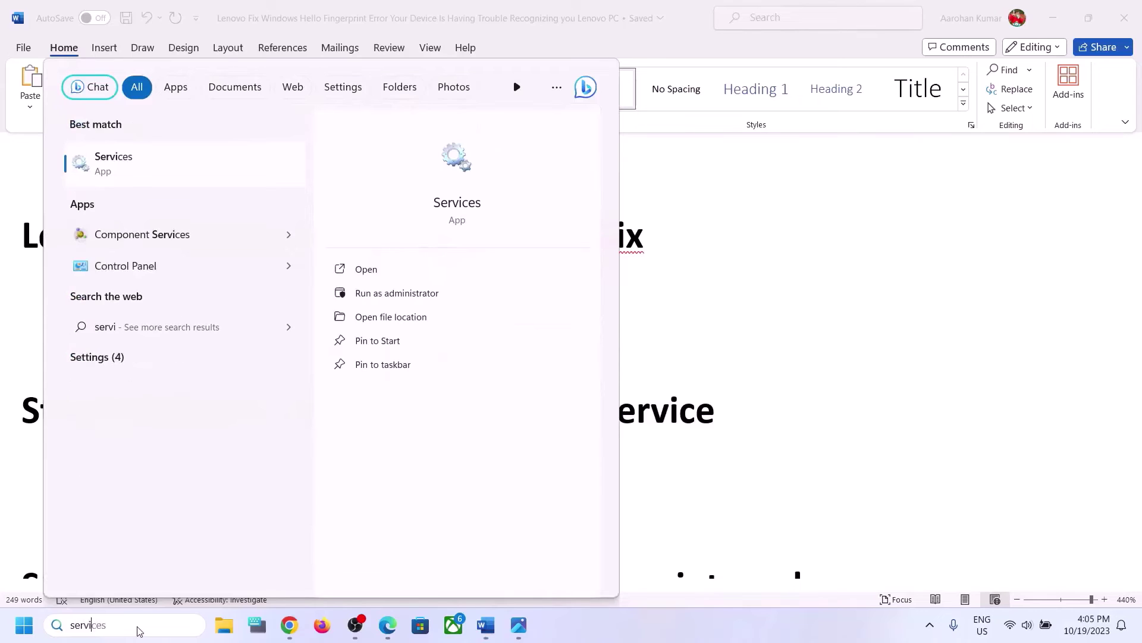
type("ces")
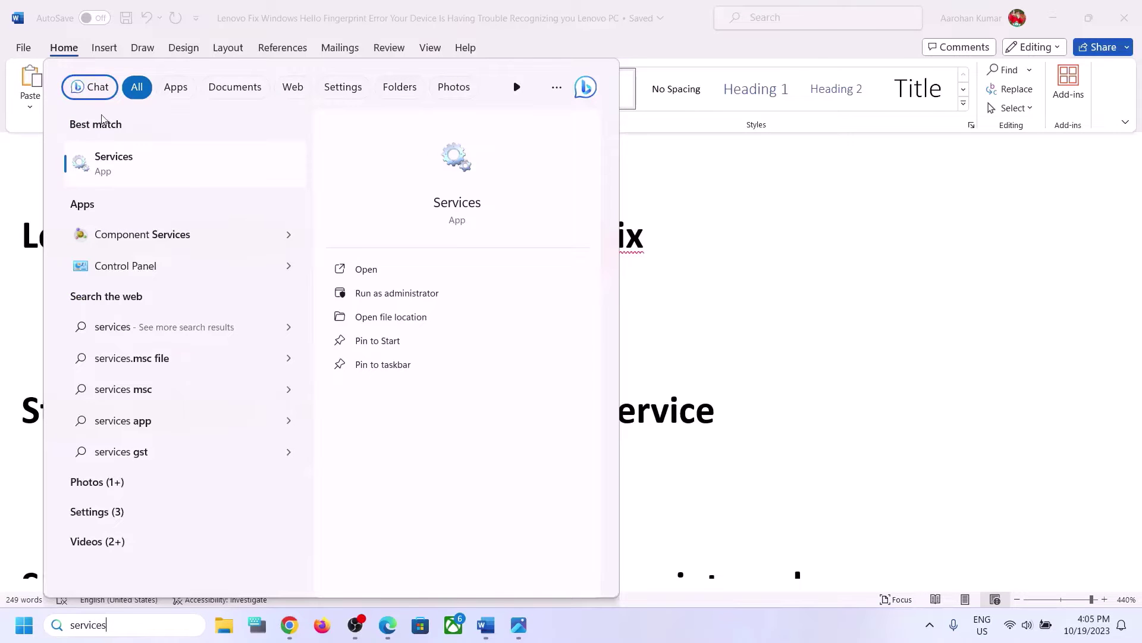
left_click(114, 157)
left_click(359, 440)
key("Down")
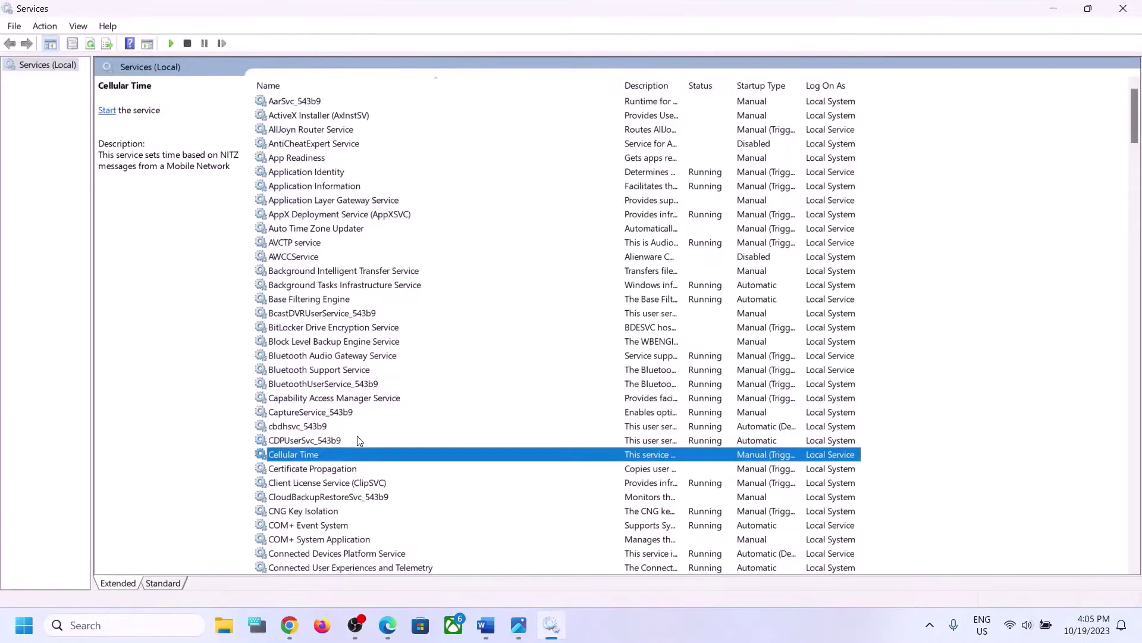
Step: Set Credential Manager's startup type to Automatic, apply it and close its properties
scroll(359, 441, "down", 4)
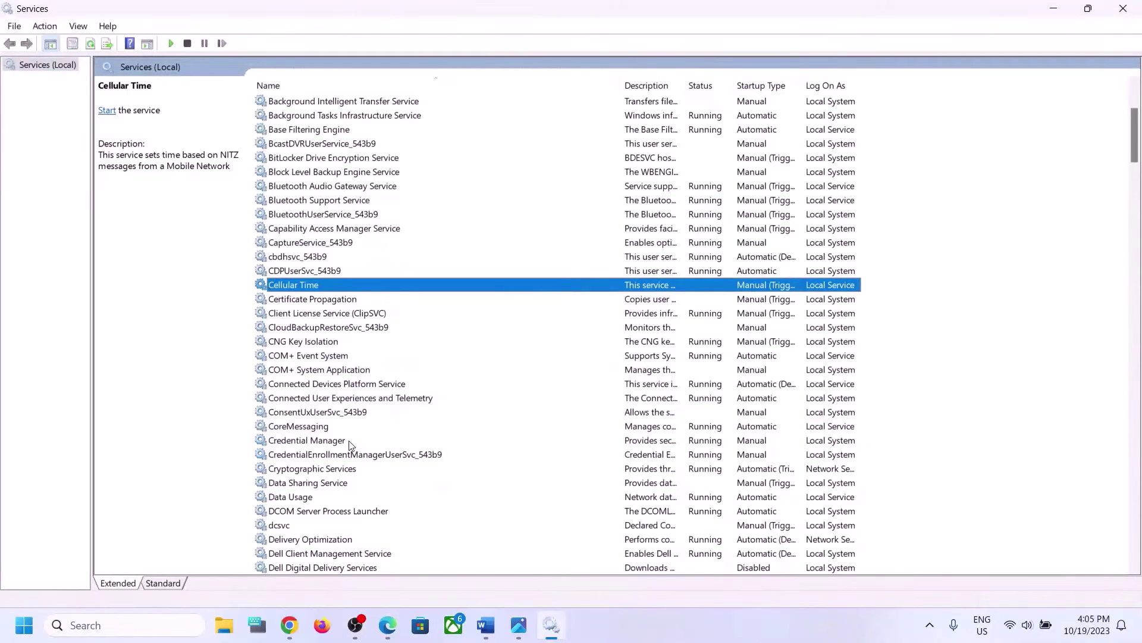
left_click(351, 443)
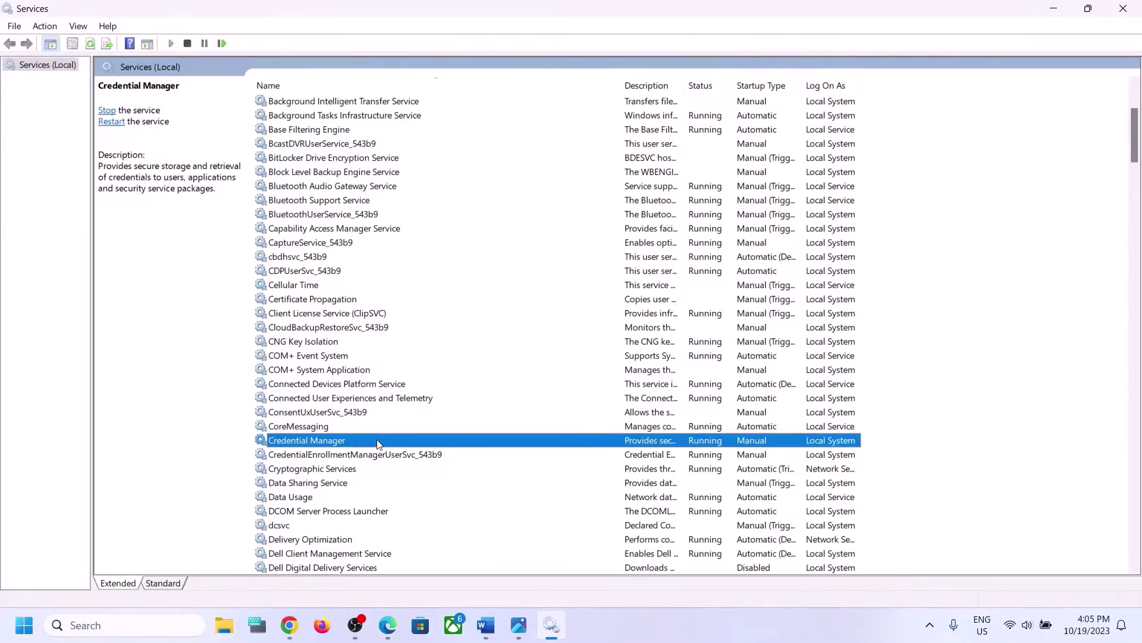
double_click(377, 443)
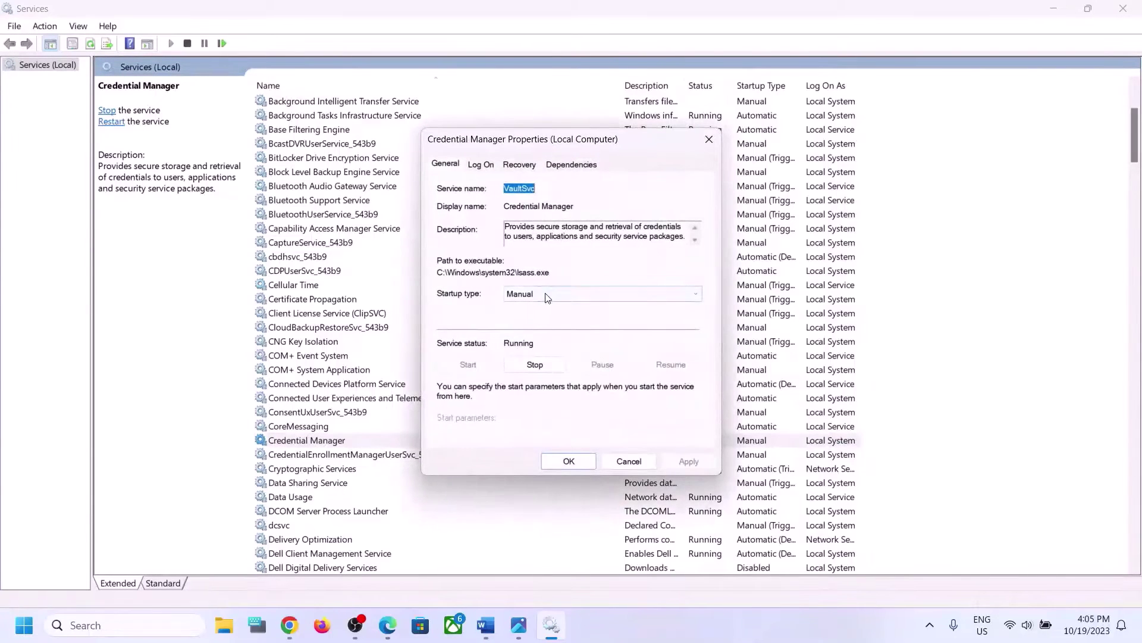
left_click(547, 294)
left_click(536, 316)
left_click(688, 461)
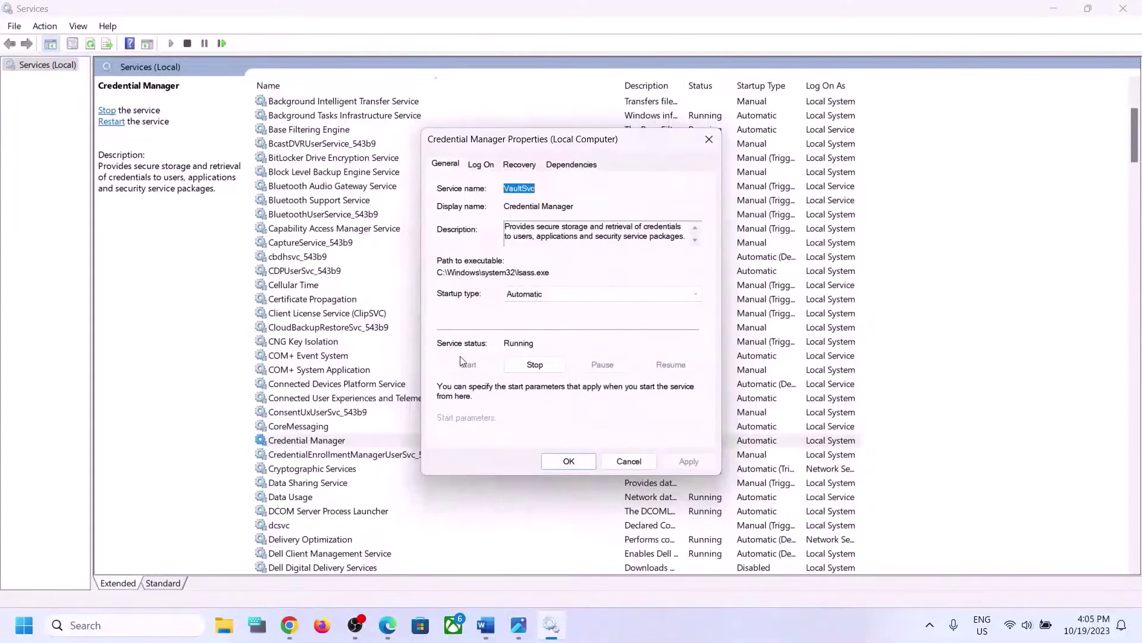
left_click(569, 461)
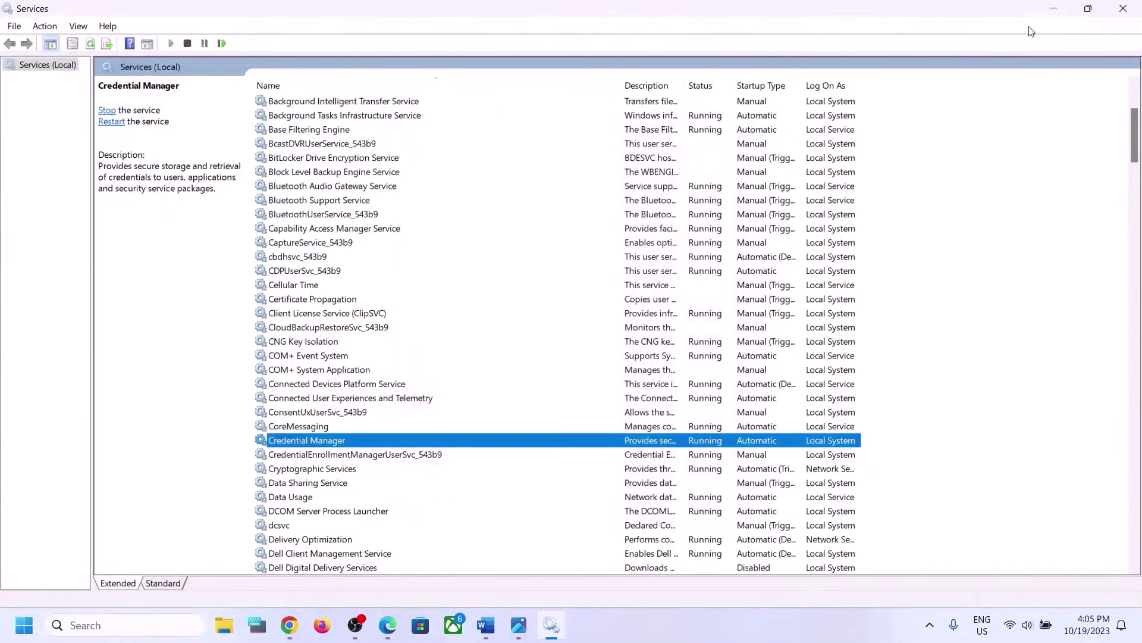
Step: Close Services and scroll the guide to Step 3's disable-and-enable fingerprint reader screenshot
left_click(1125, 9)
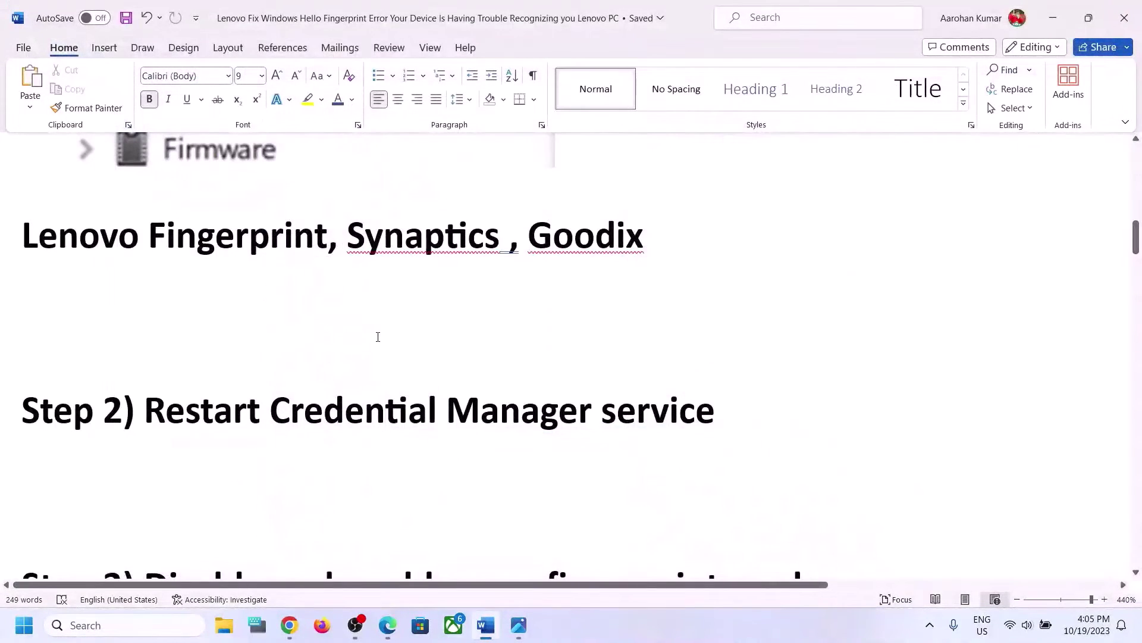
scroll(378, 337, "down", 3)
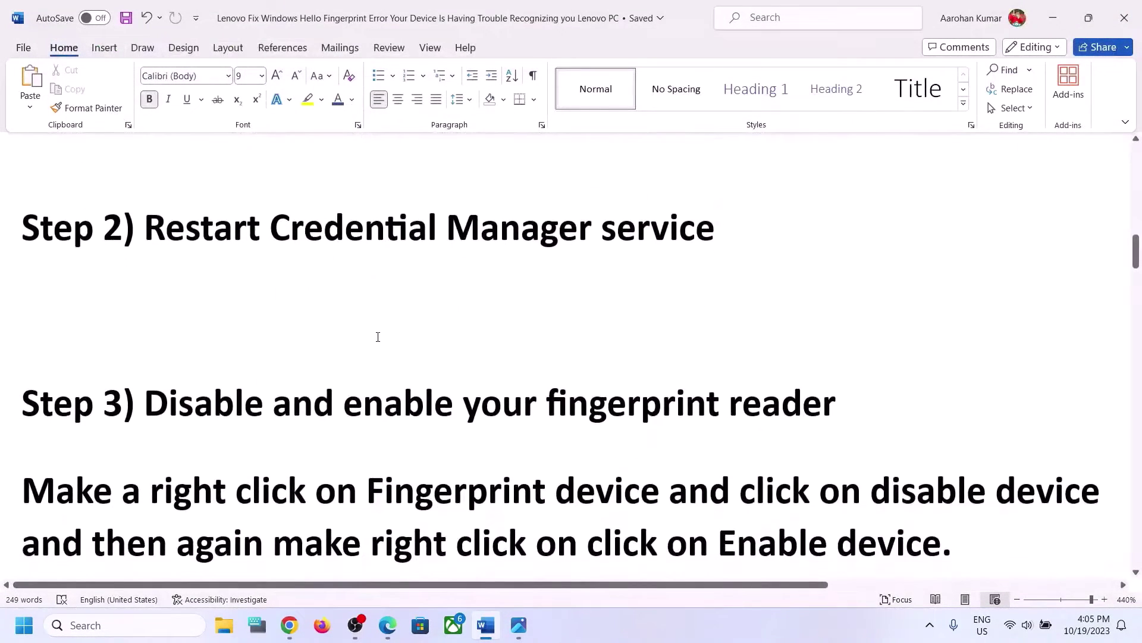
scroll(378, 336, "down", 2)
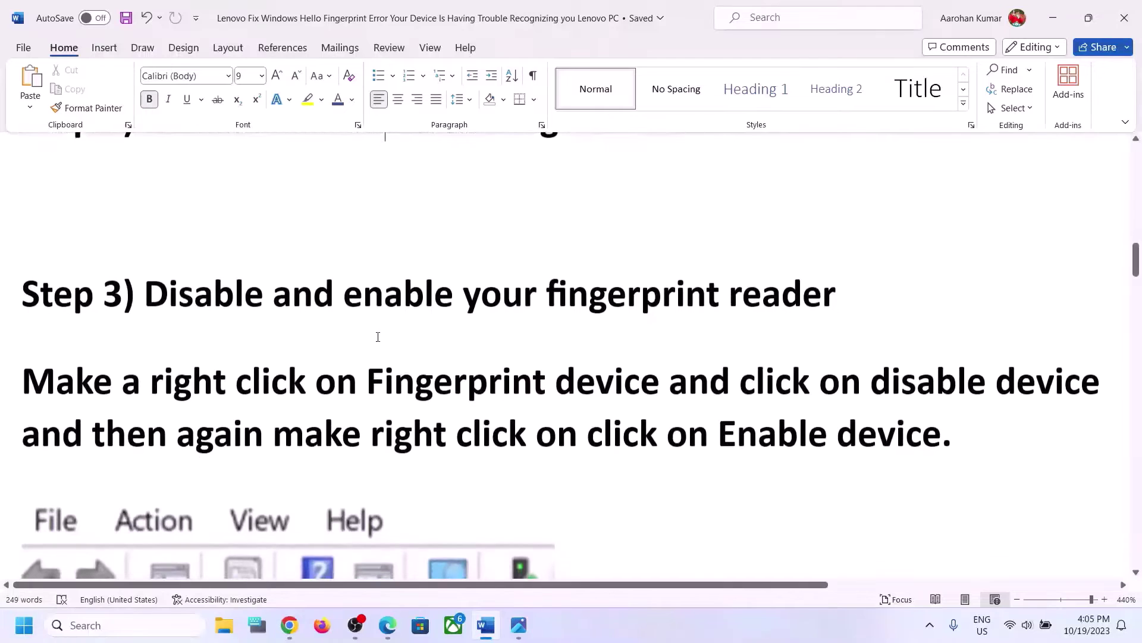
scroll(363, 333, "down", 1)
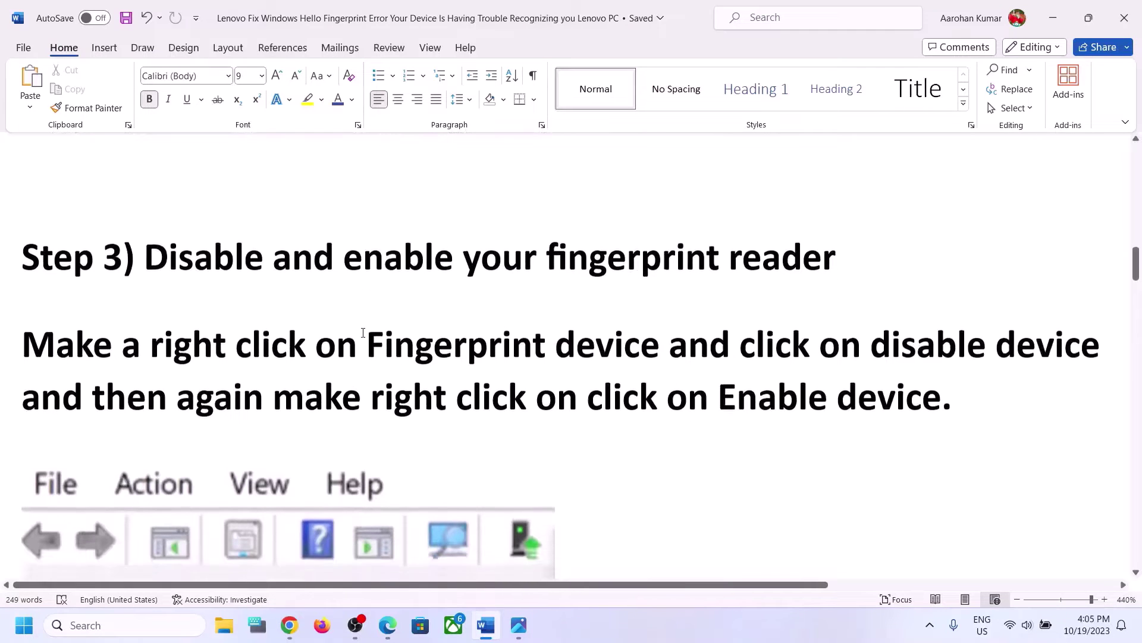
scroll(363, 332, "down", 2)
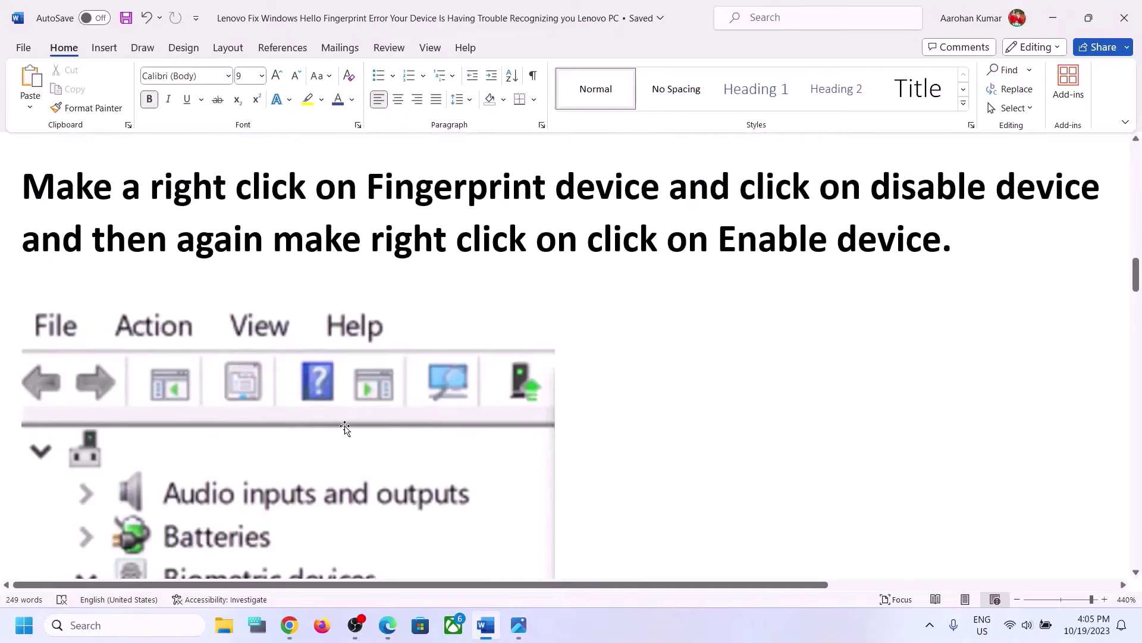
scroll(345, 428, "down", 5)
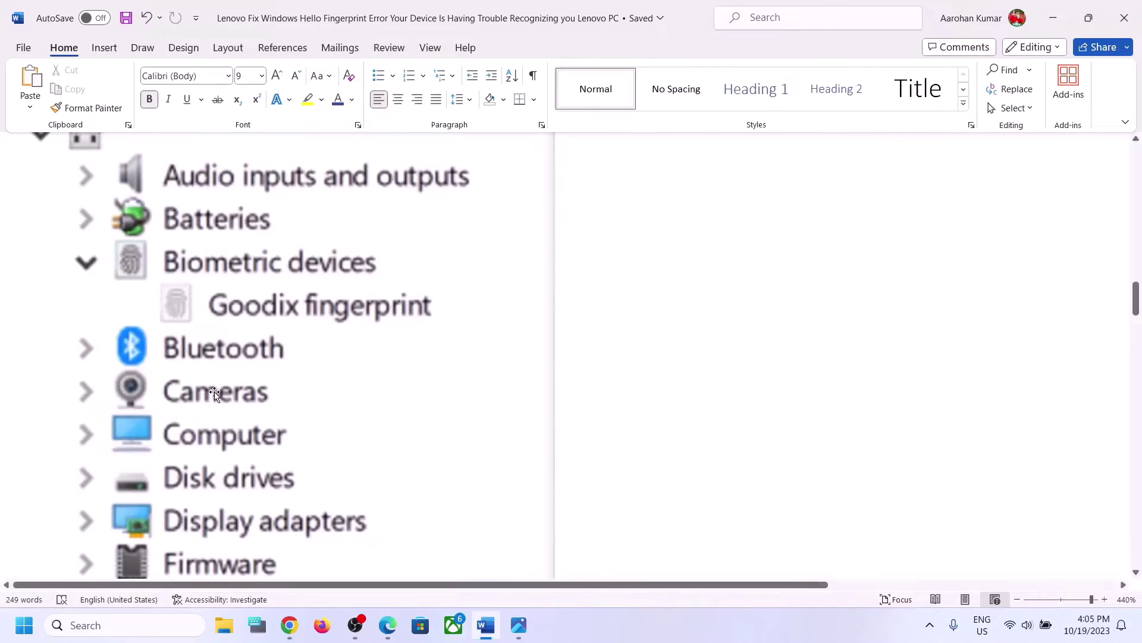
Step: Reopen Device Manager at the lower right with Human Interface Devices expanded, beside the guide
right_click(24, 625)
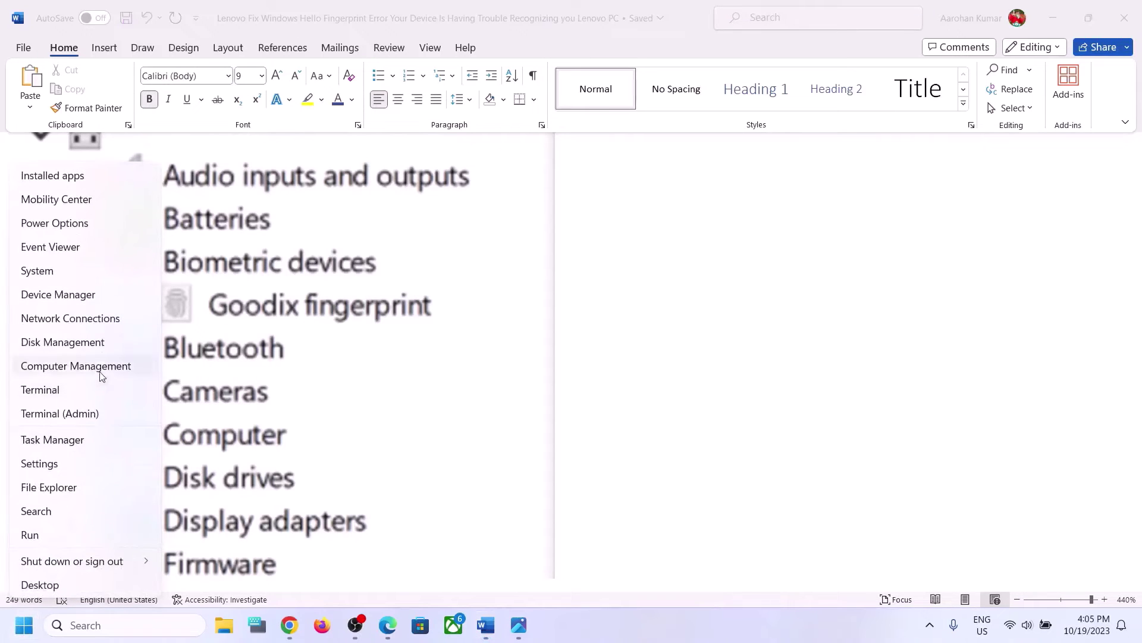
left_click(101, 296)
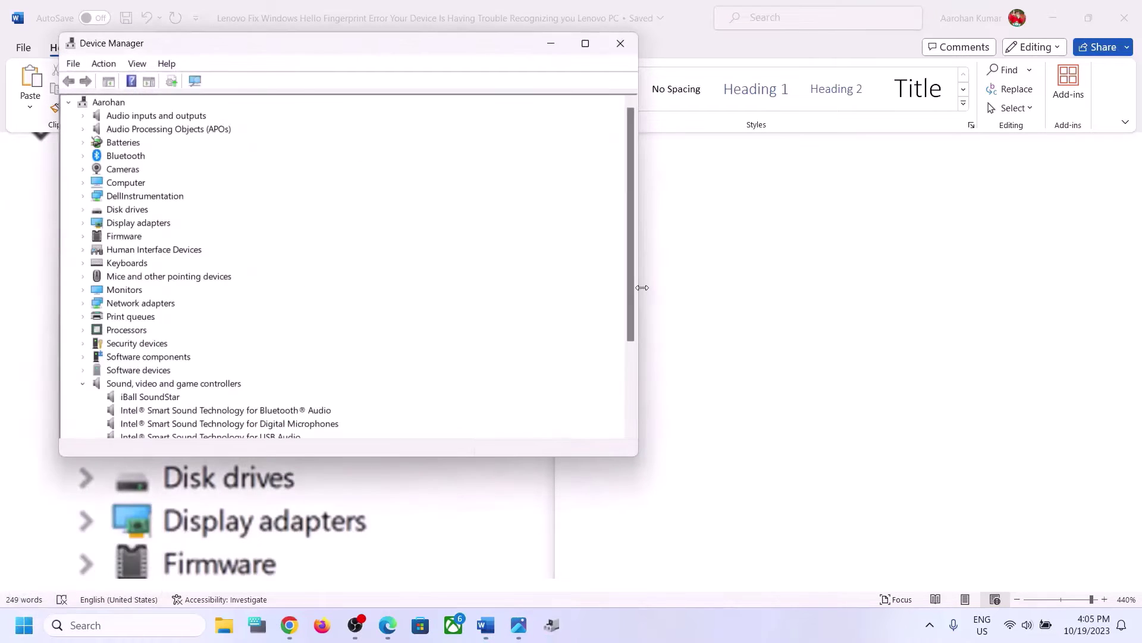
left_click_drag(426, 45, 849, 208)
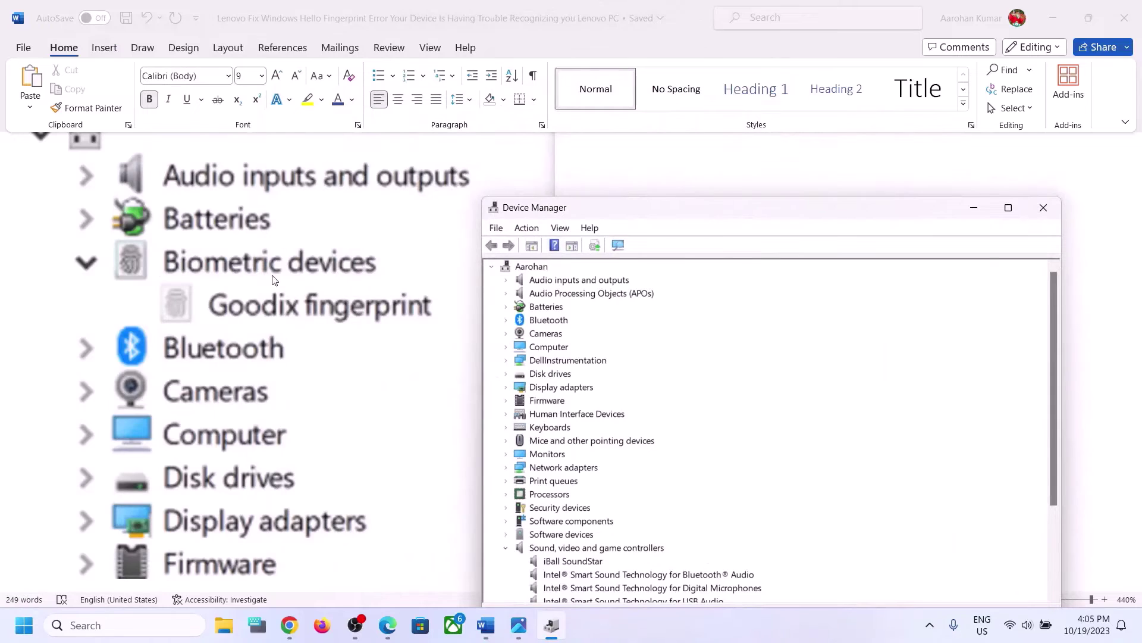
left_click(505, 413)
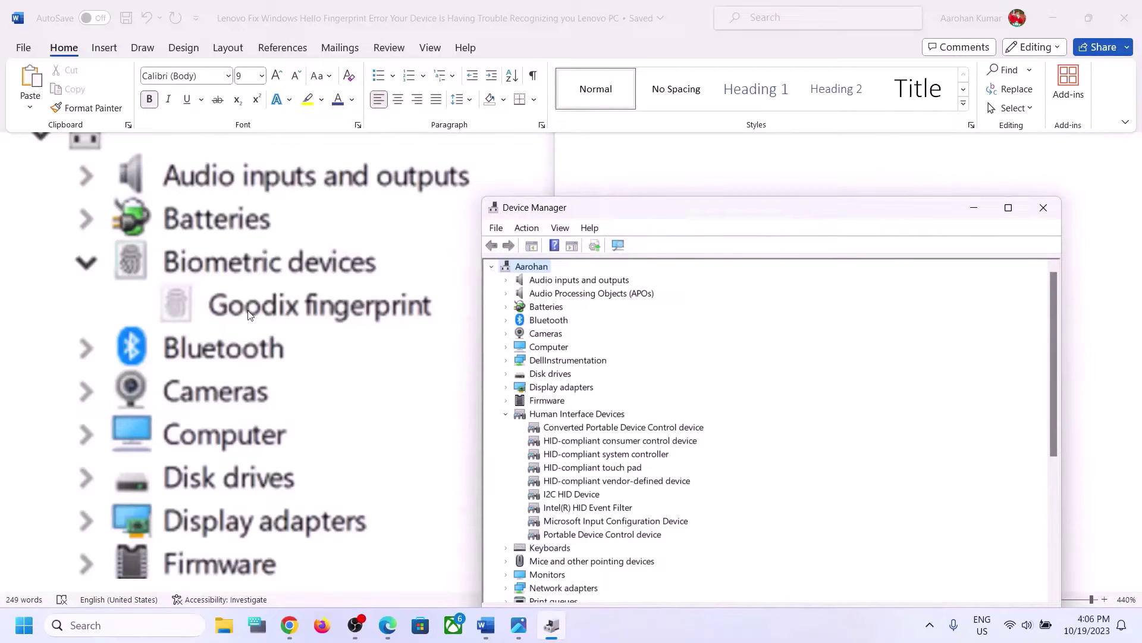
left_click(615, 182)
Step: Compare the guide's Goodix fingerprint screenshot, then bring Device Manager back in front
scroll(286, 384, "down", 5)
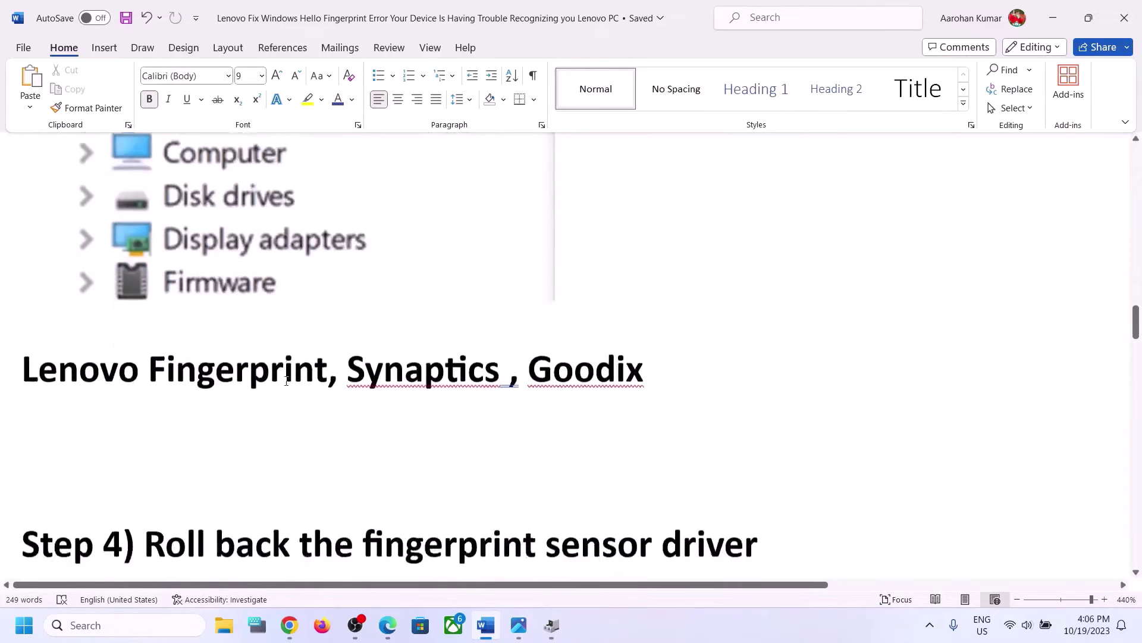
scroll(285, 384, "up", 3)
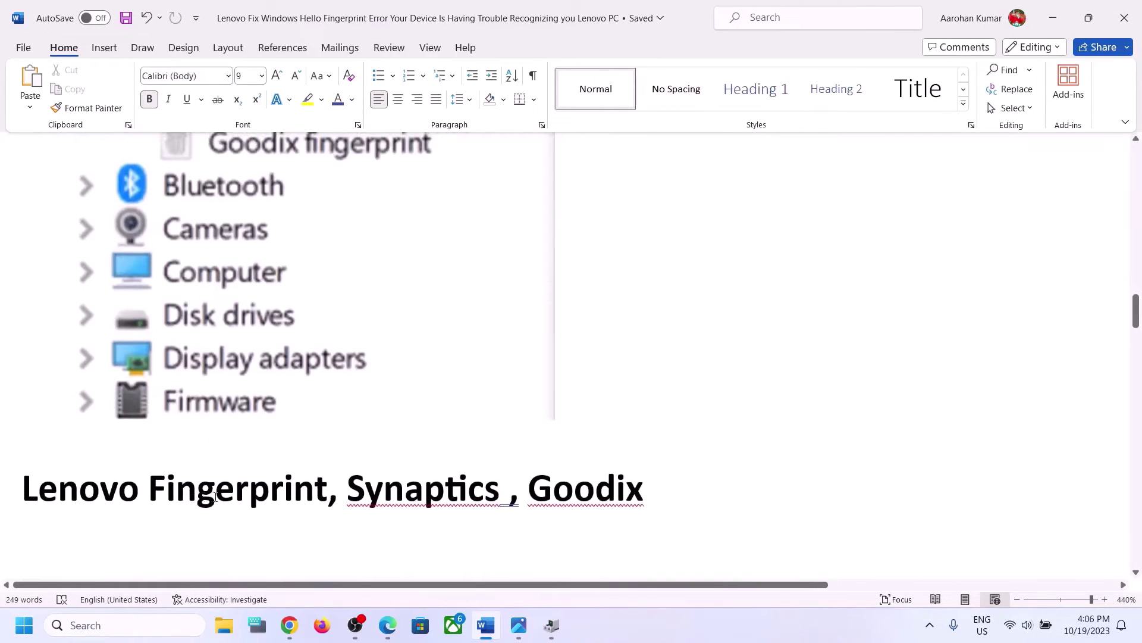
scroll(496, 369, "up", 3)
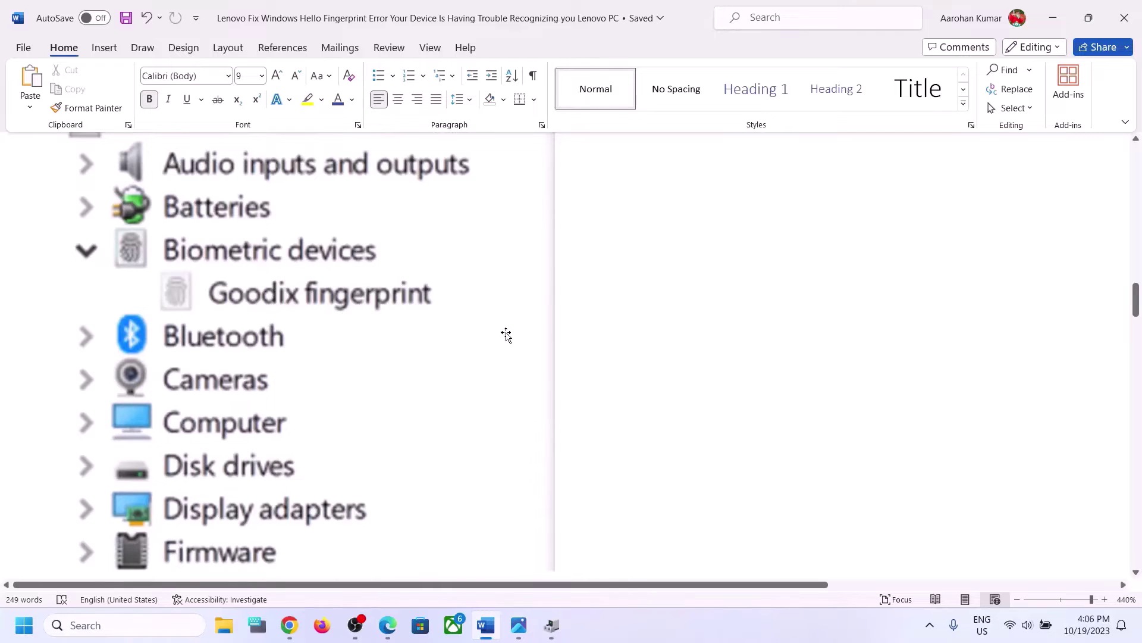
scroll(505, 334, "up", 1)
left_click(551, 626)
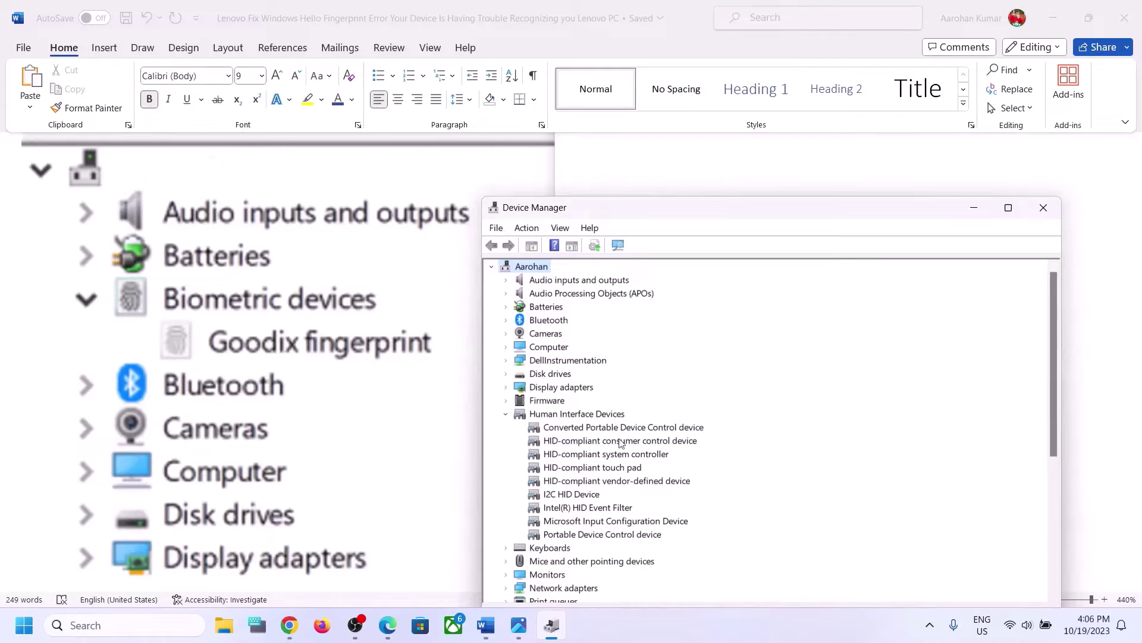
right_click(604, 427)
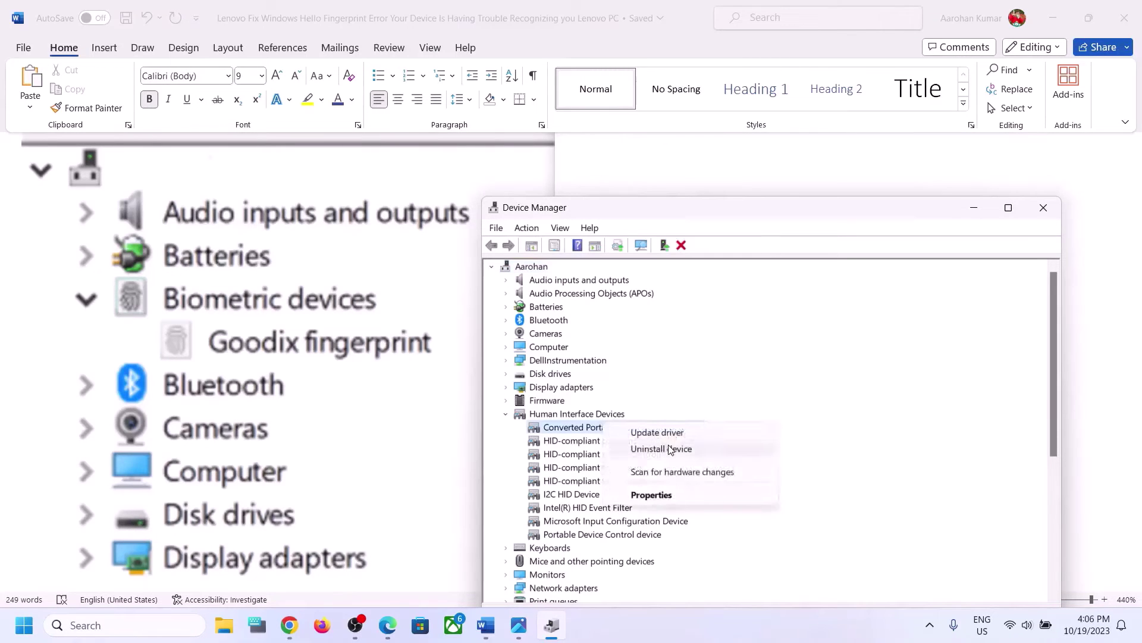
Step: Disable the HID-compliant consumer control device, confirming with Yes
left_click(581, 440)
right_click(581, 438)
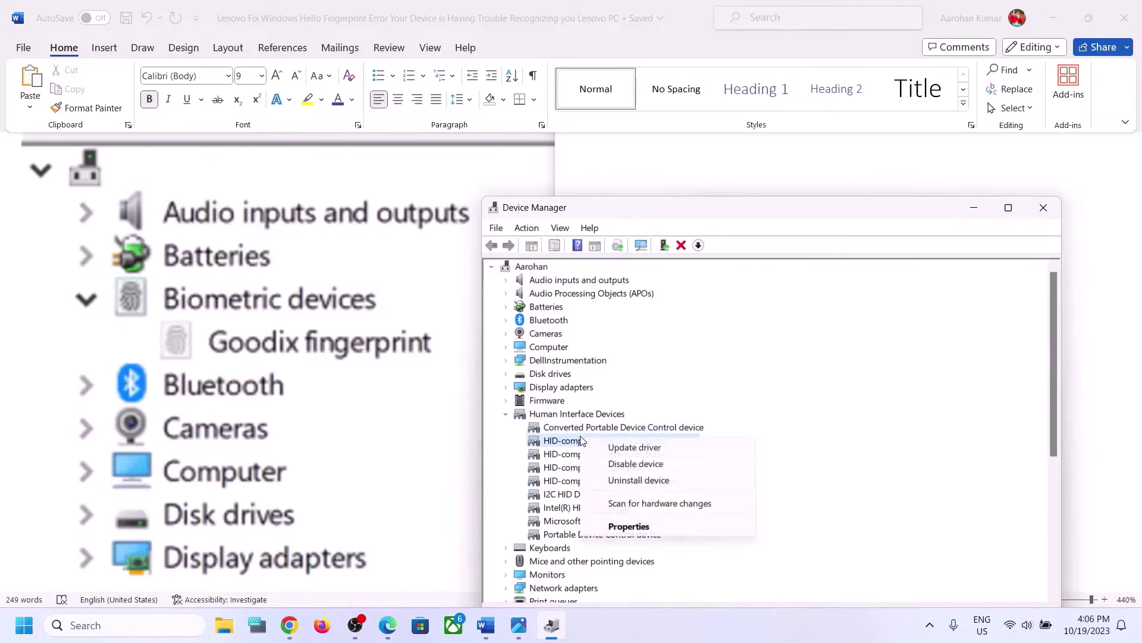
left_click(655, 470)
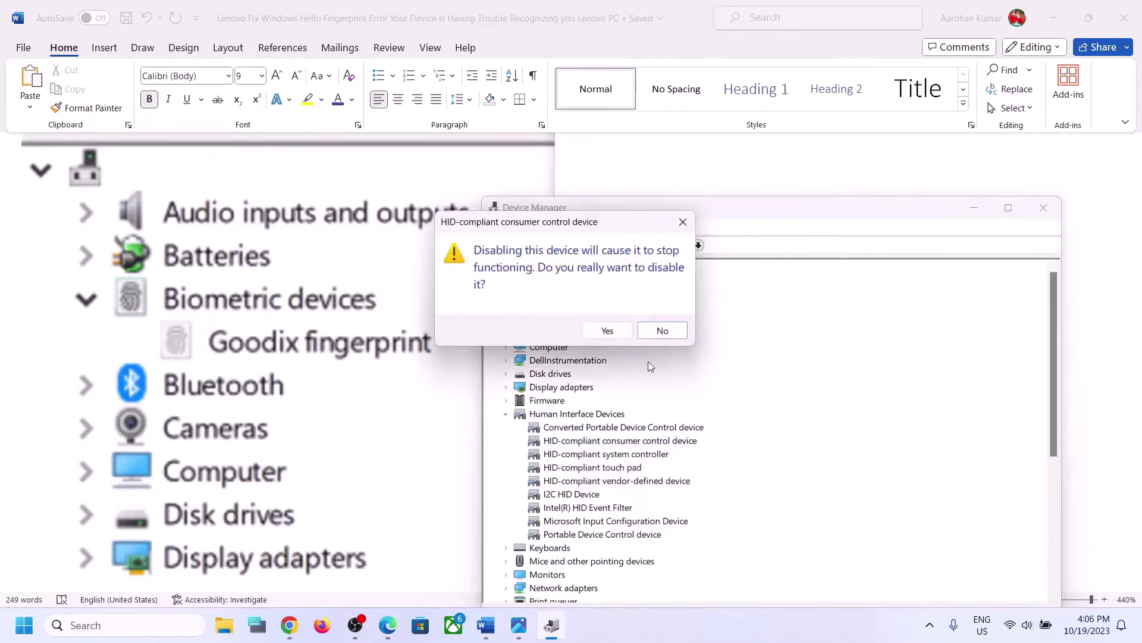
left_click(608, 331)
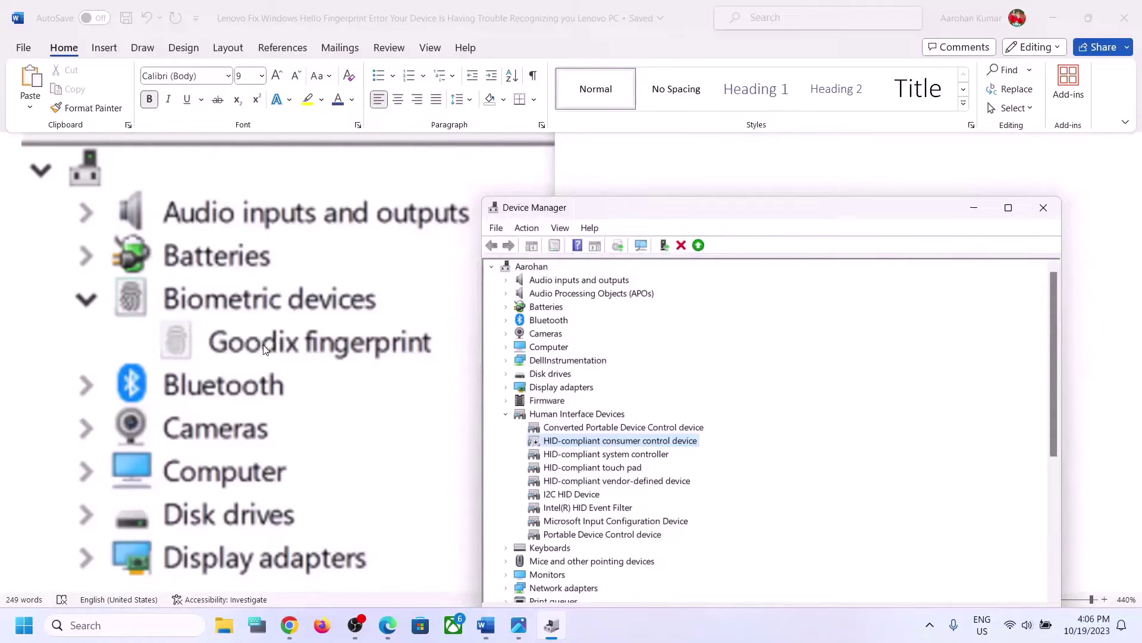
Step: Enable the HID-compliant consumer control device again
right_click(554, 443)
left_click(608, 470)
left_click(659, 625)
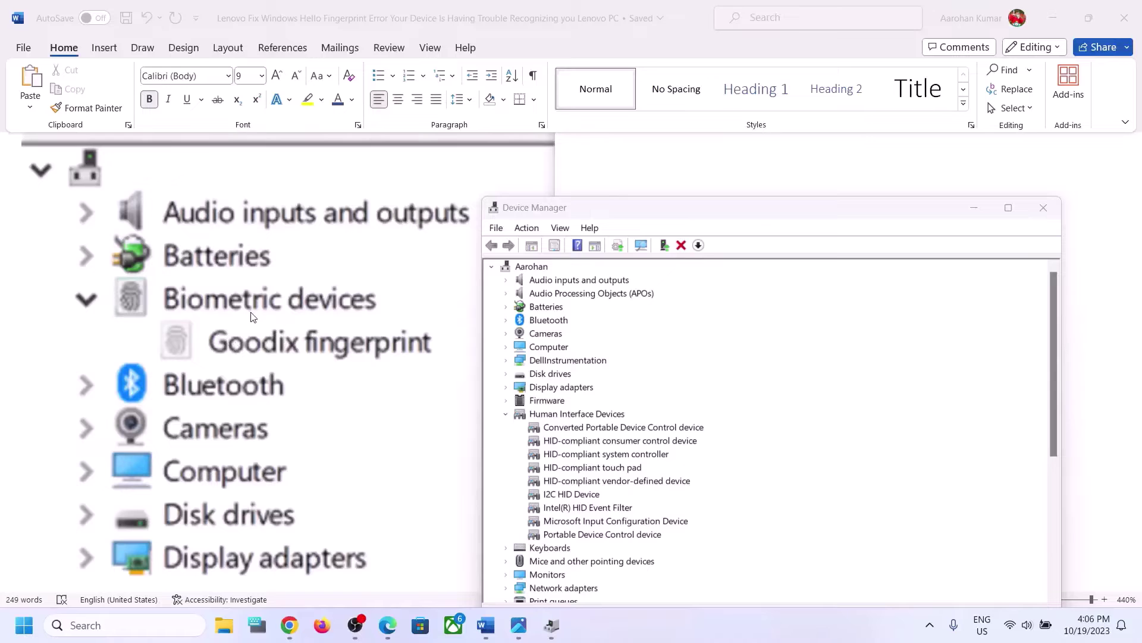
scroll(251, 317, "down", 1)
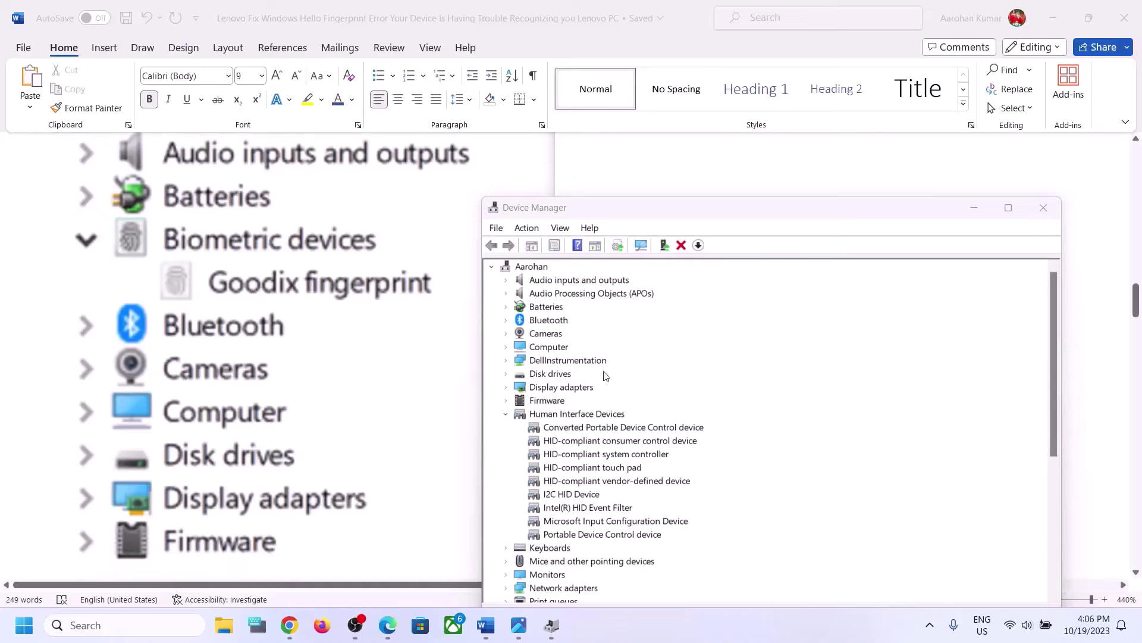
Step: Read the Word guide's Step 4 roll-back instructions and Goodix screenshot, then return to Device Manager
left_click(719, 179)
scroll(428, 475, "down", 6)
scroll(428, 475, "up", 2)
scroll(428, 475, "down", 4)
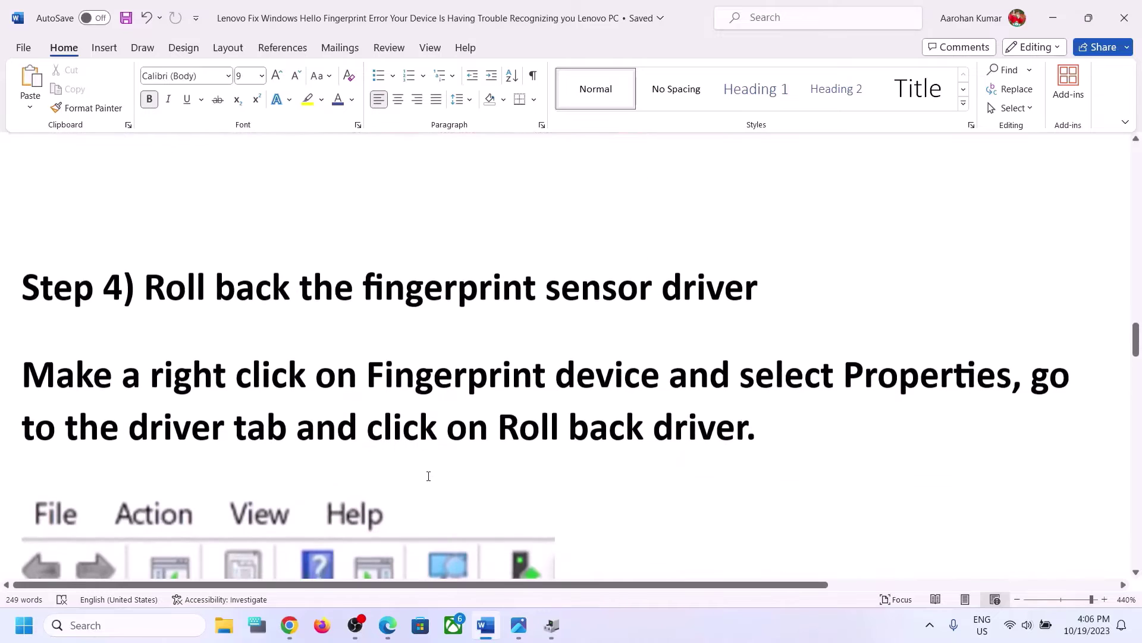
scroll(411, 327, "down", 1)
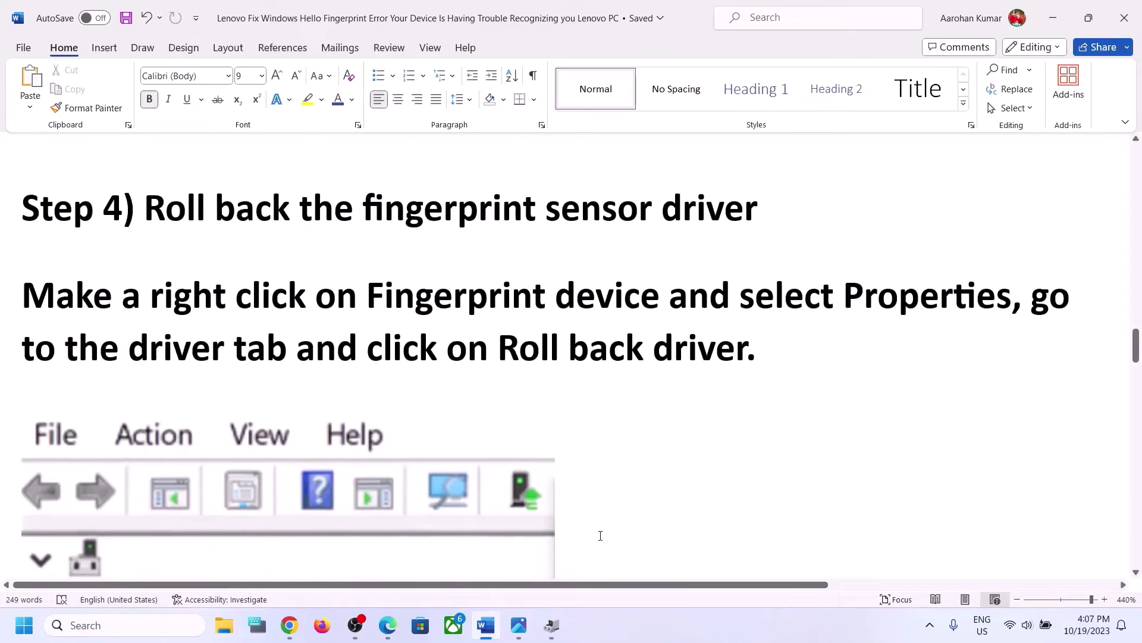
scroll(485, 417, "down", 3)
scroll(486, 418, "up", 1)
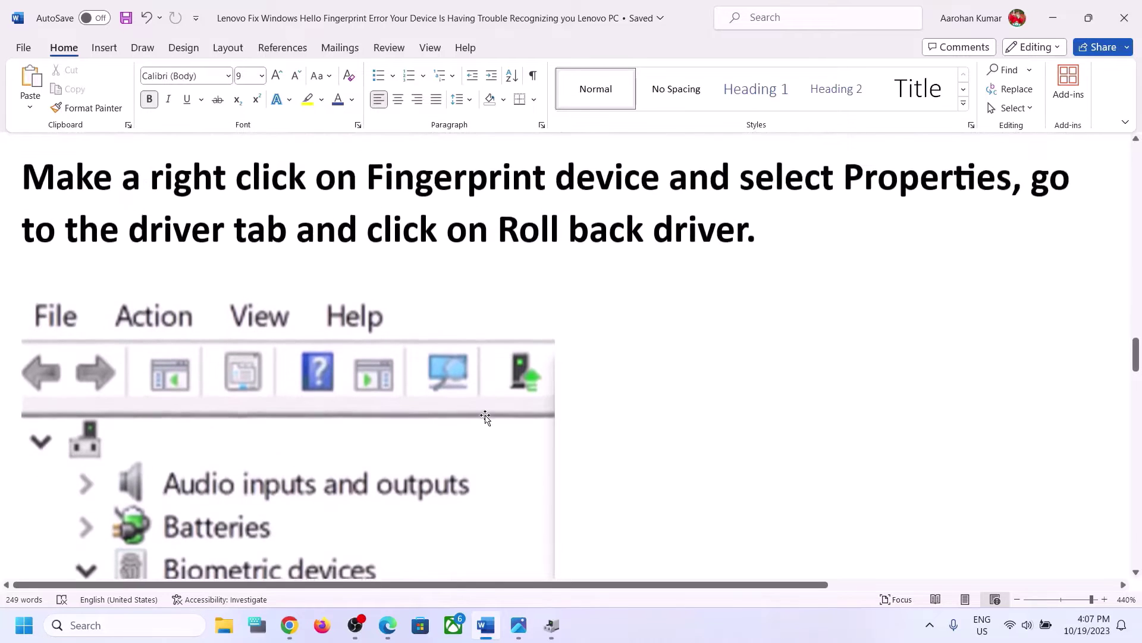
scroll(485, 313, "down", 5)
scroll(486, 314, "up", 1)
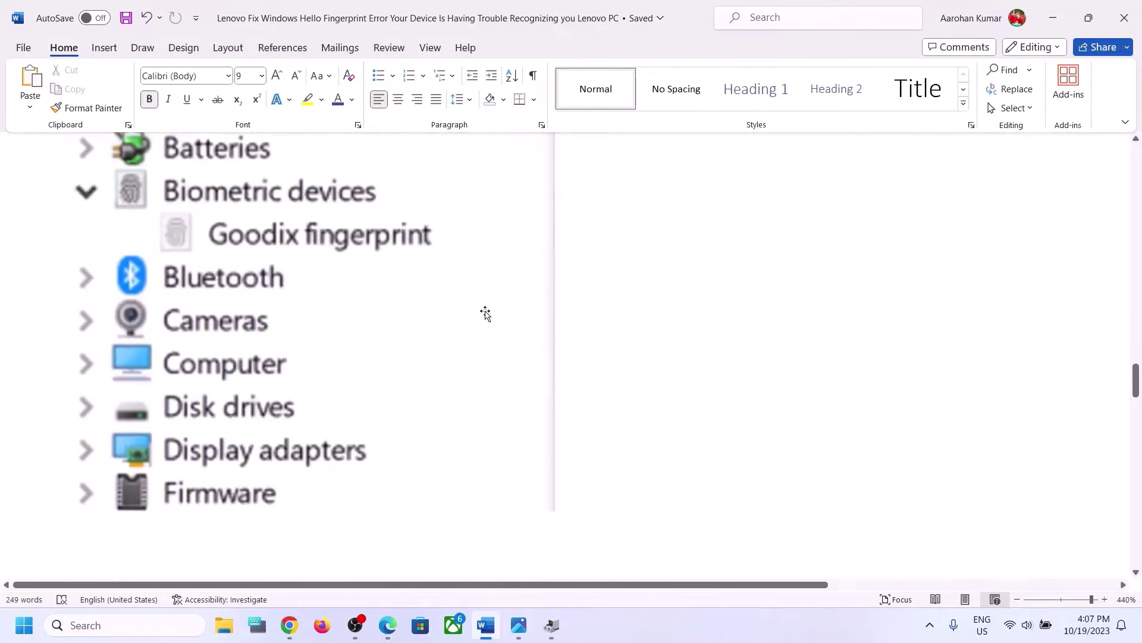
scroll(486, 314, "up", 1)
left_click(554, 626)
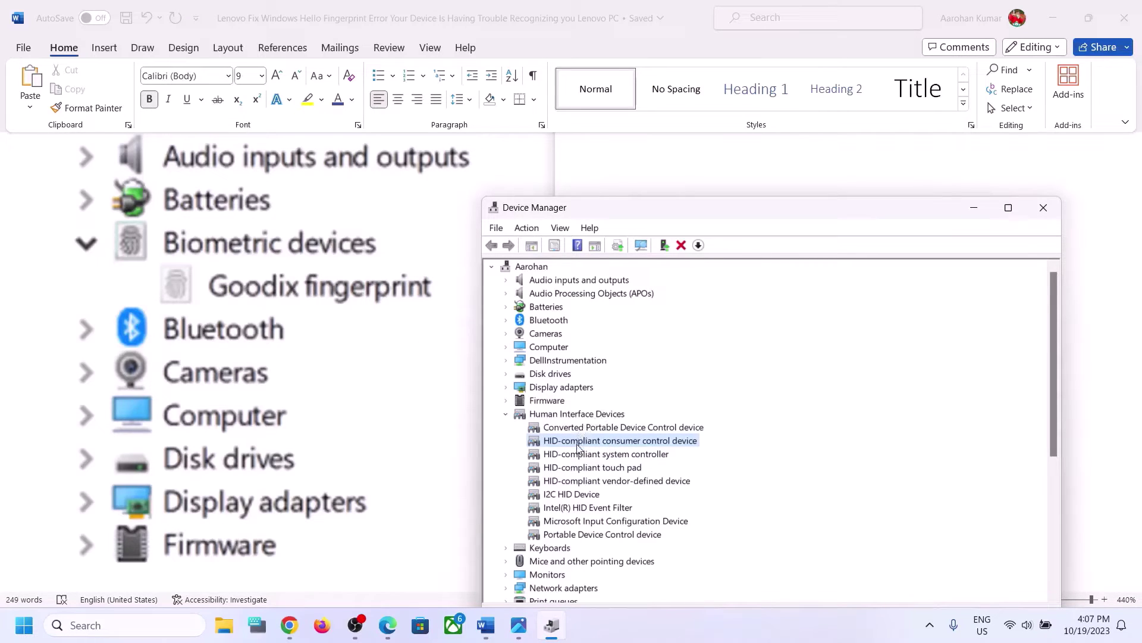
Step: Check the Converted Portable Device Control driver properties, where rollback is unavailable, then close Device Manager
right_click(590, 429)
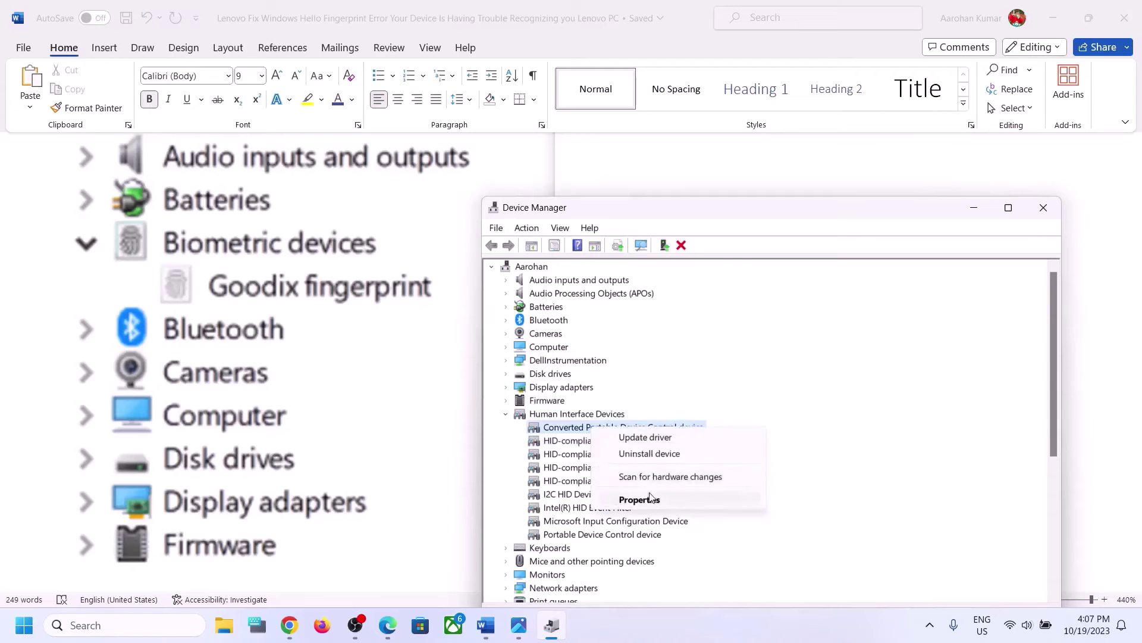
left_click(648, 501)
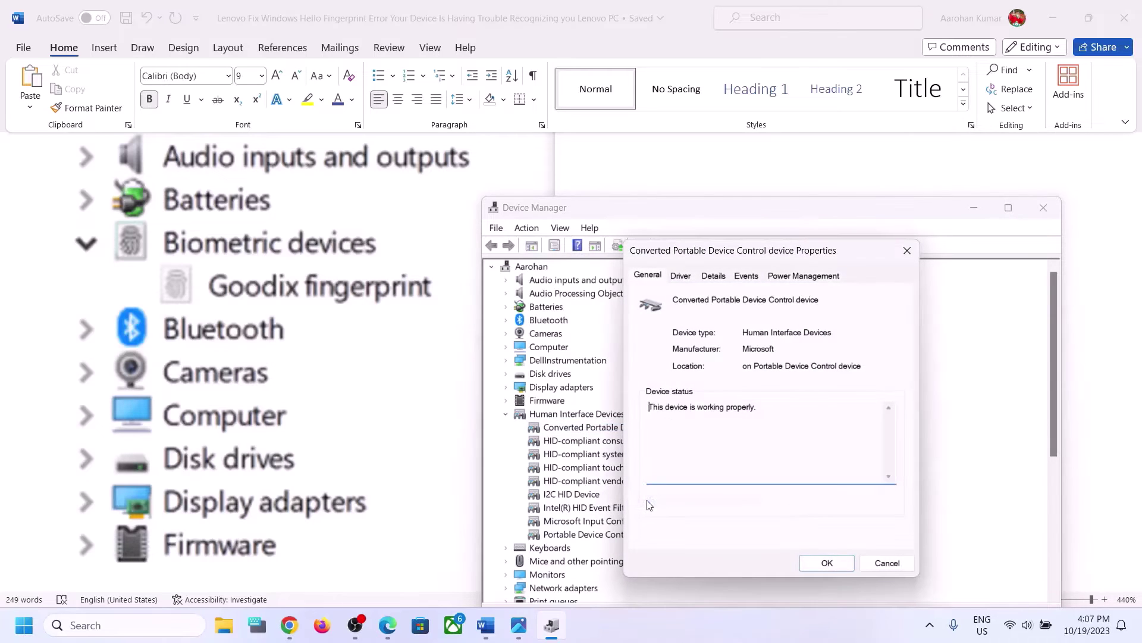
left_click(681, 279)
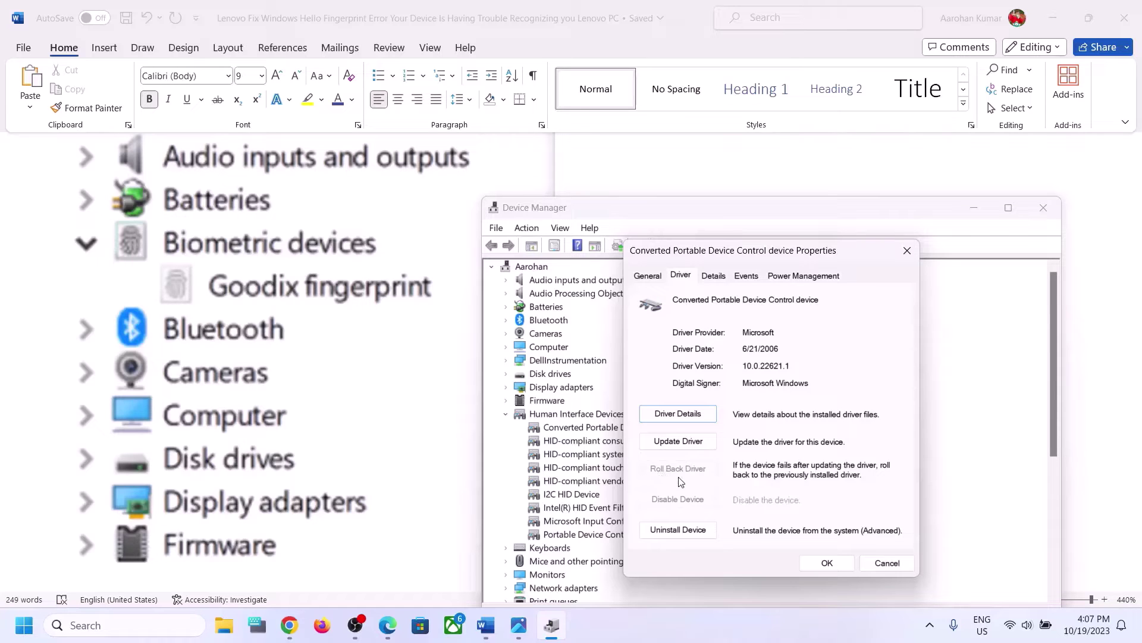
left_click(824, 564)
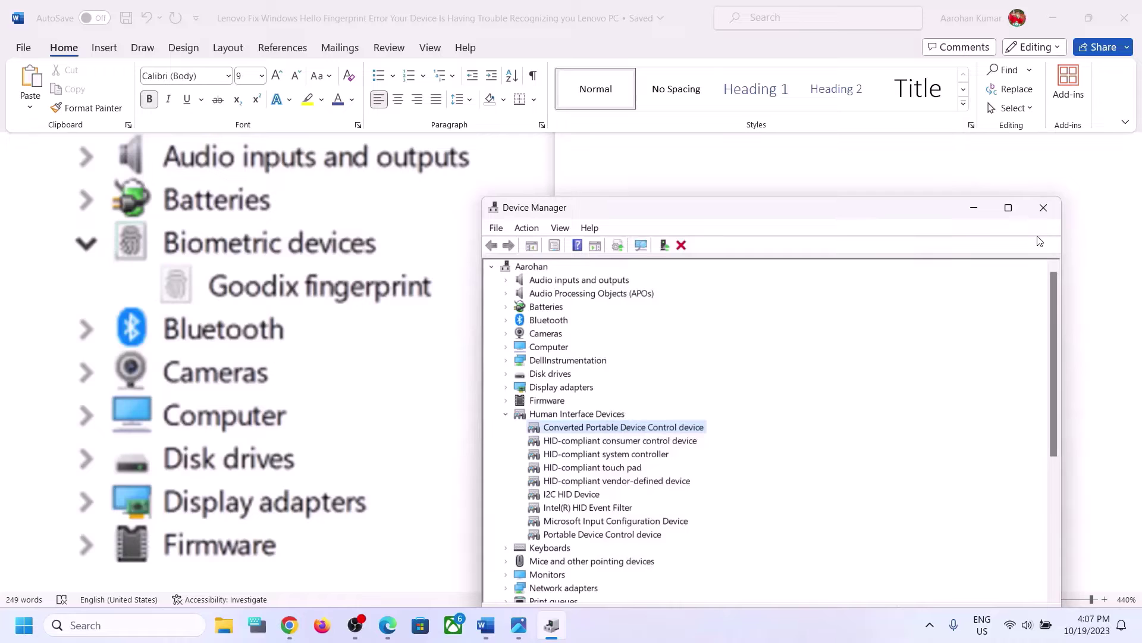
left_click(1044, 208)
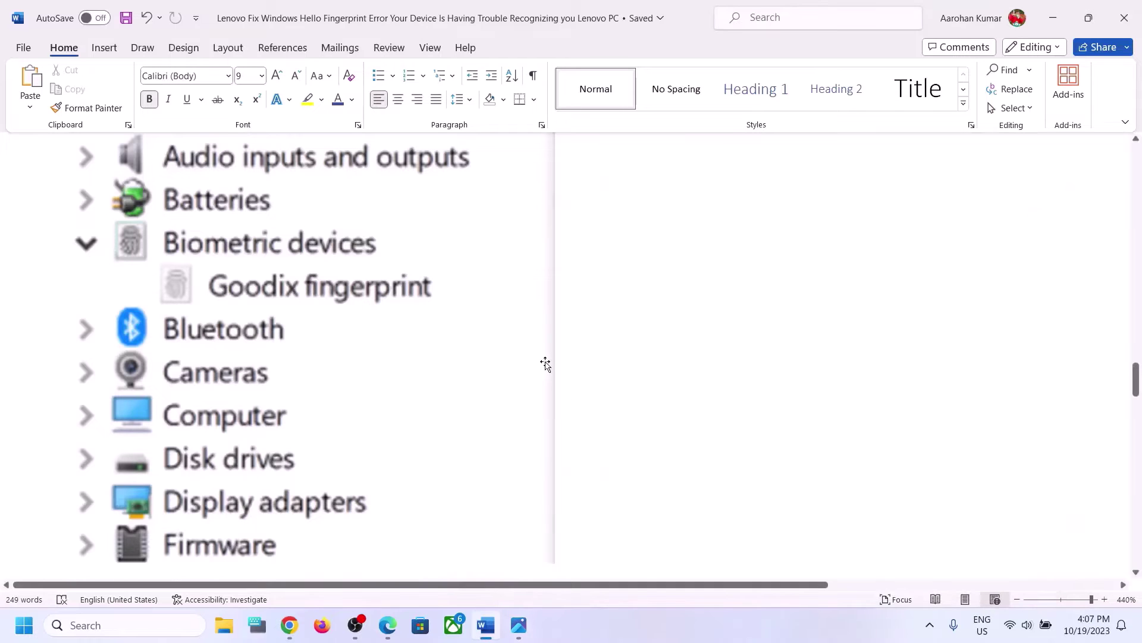
Step: Reopen Device Manager from the Start button's quick menu and reposition its window
scroll(545, 364, "down", 10)
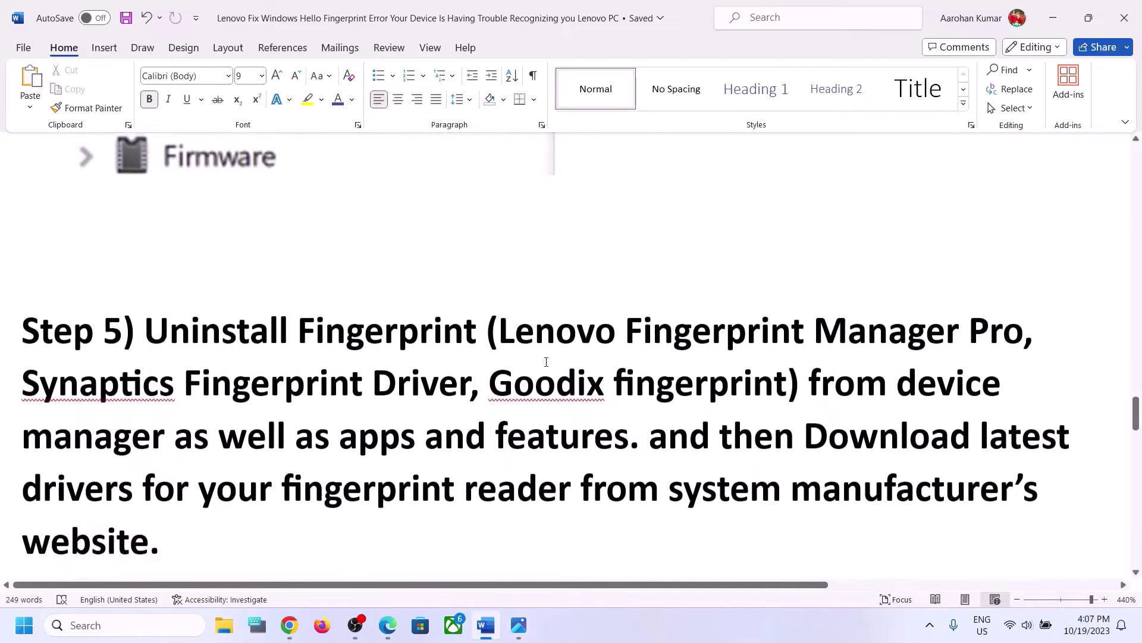
scroll(546, 362, "up", 1)
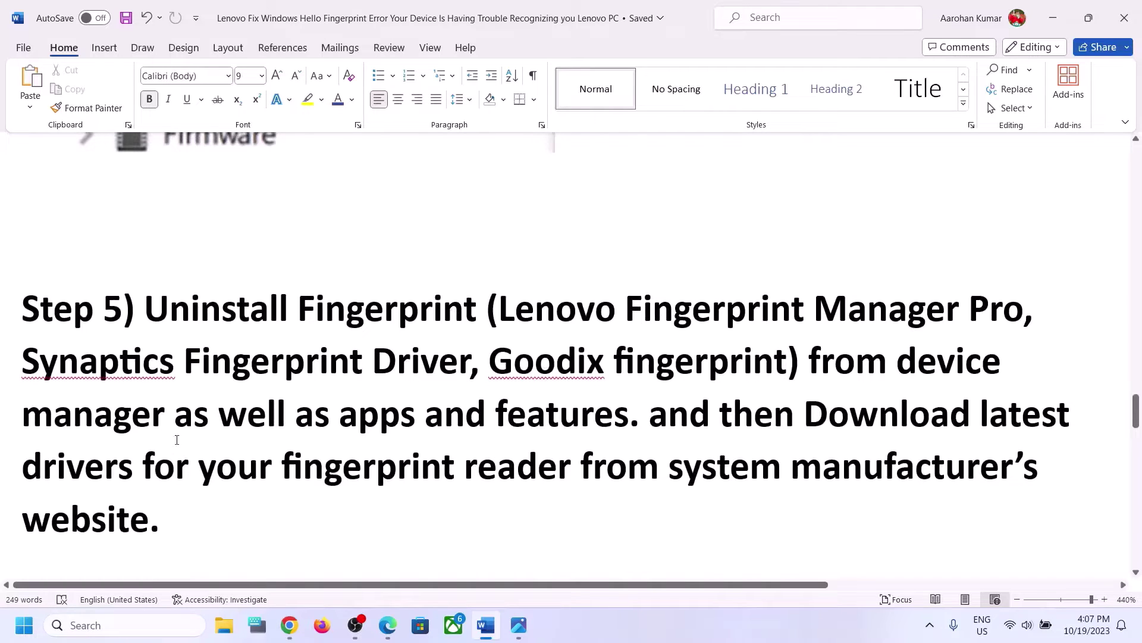
right_click(21, 629)
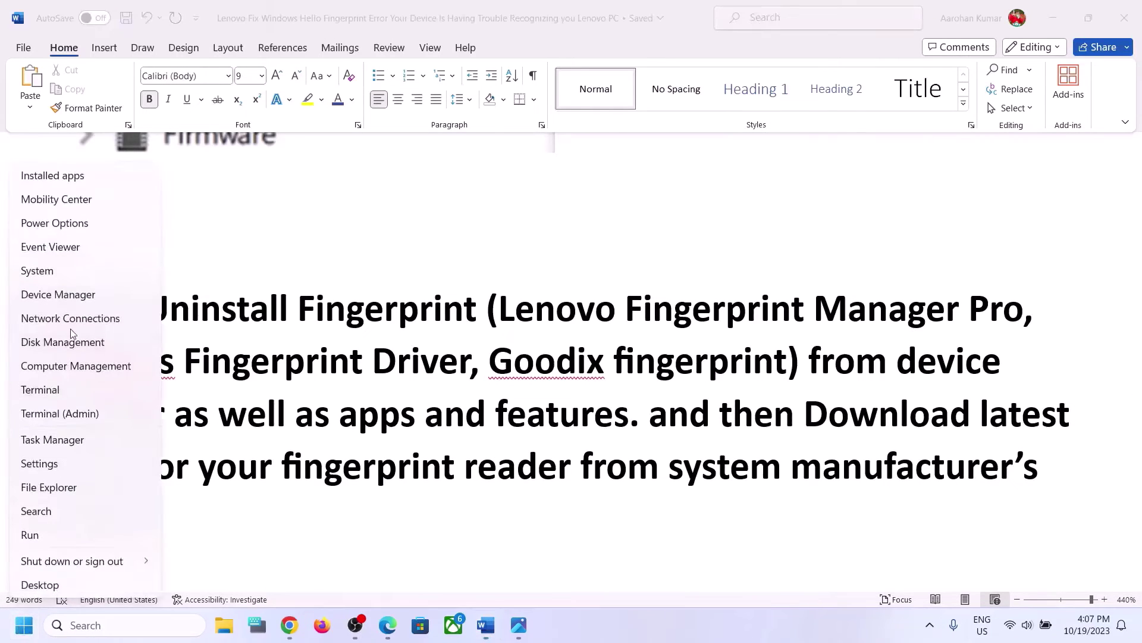
left_click(79, 290)
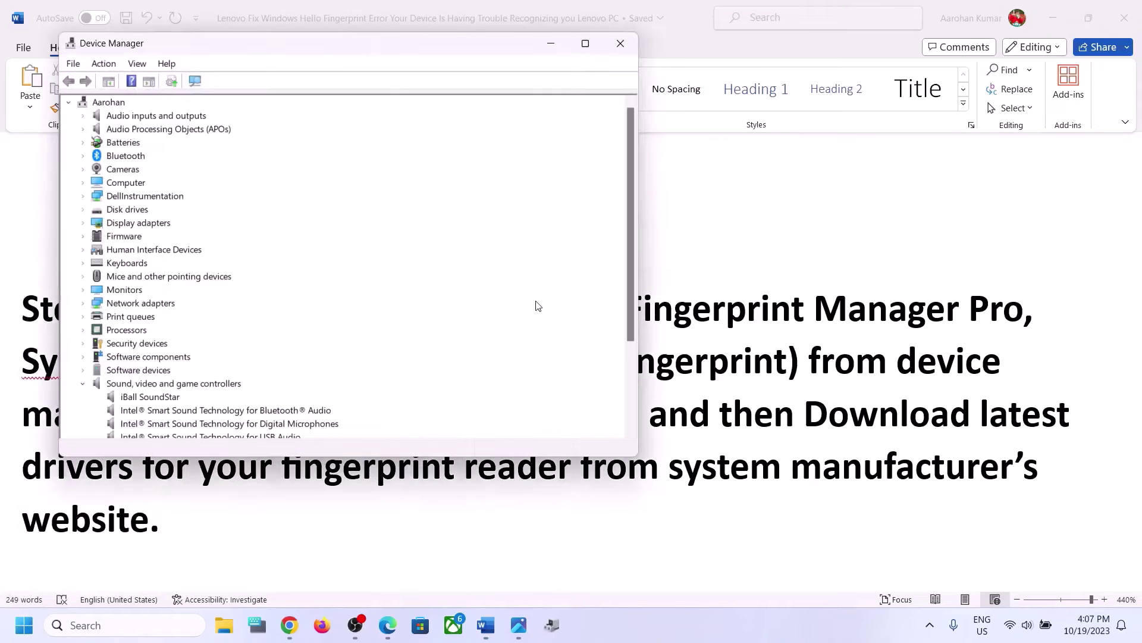
left_click_drag(408, 51, 773, 148)
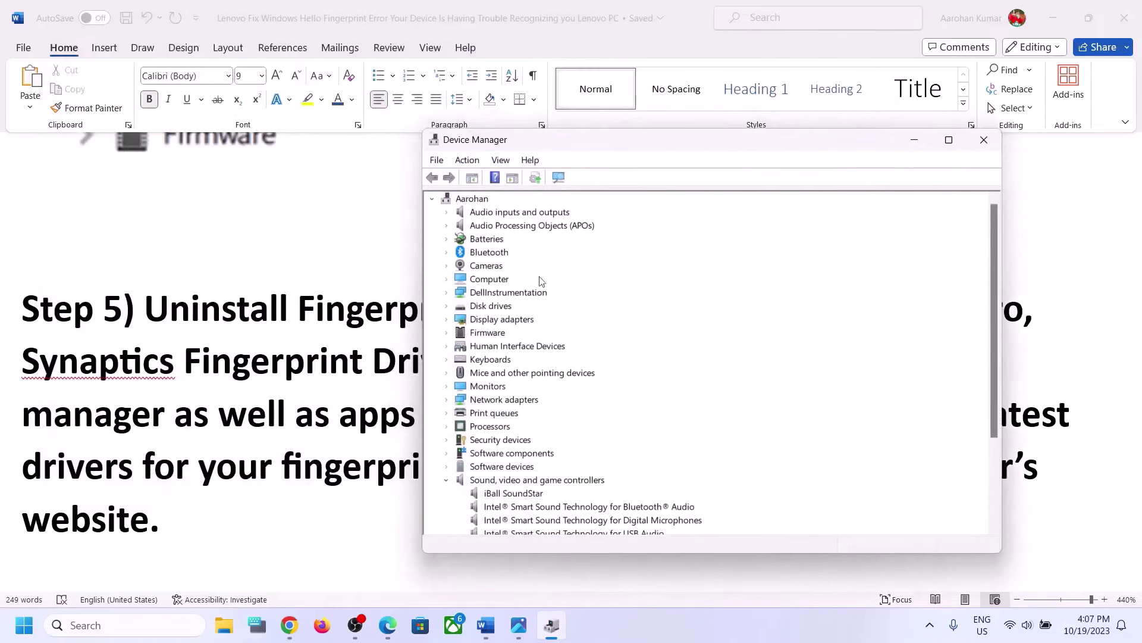
Step: Bring the Word guide forward and scroll to Step 5 on uninstalling fingerprint software and drivers
left_click(292, 427)
scroll(290, 424, "down", 3)
scroll(290, 424, "down", 6)
scroll(289, 424, "up", 3)
scroll(289, 425, "down", 2)
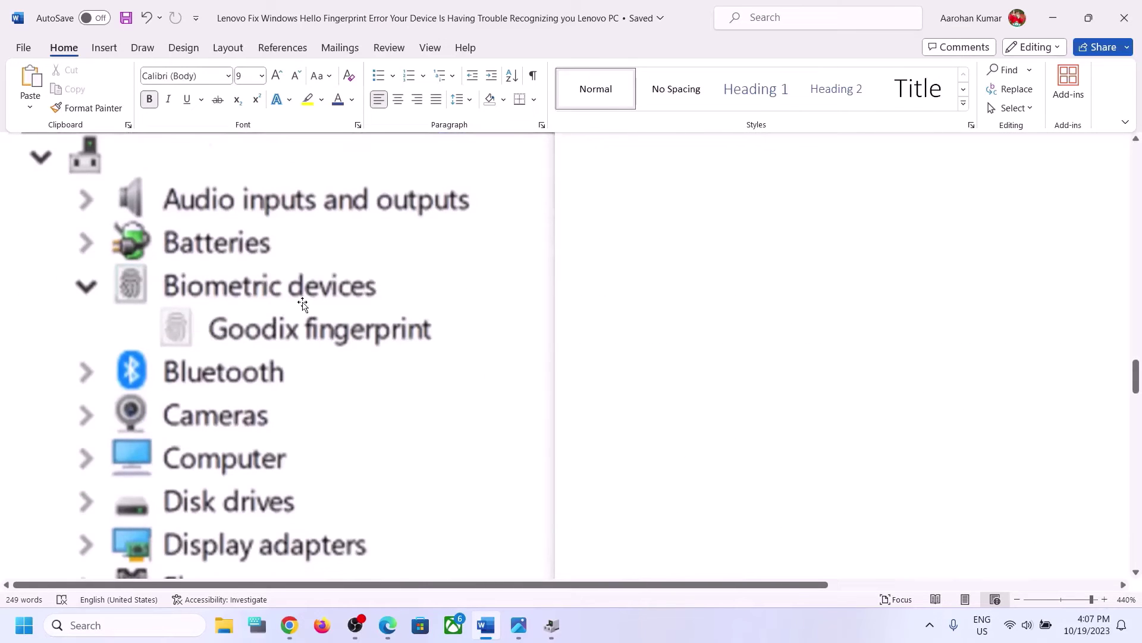
scroll(301, 304, "down", 3)
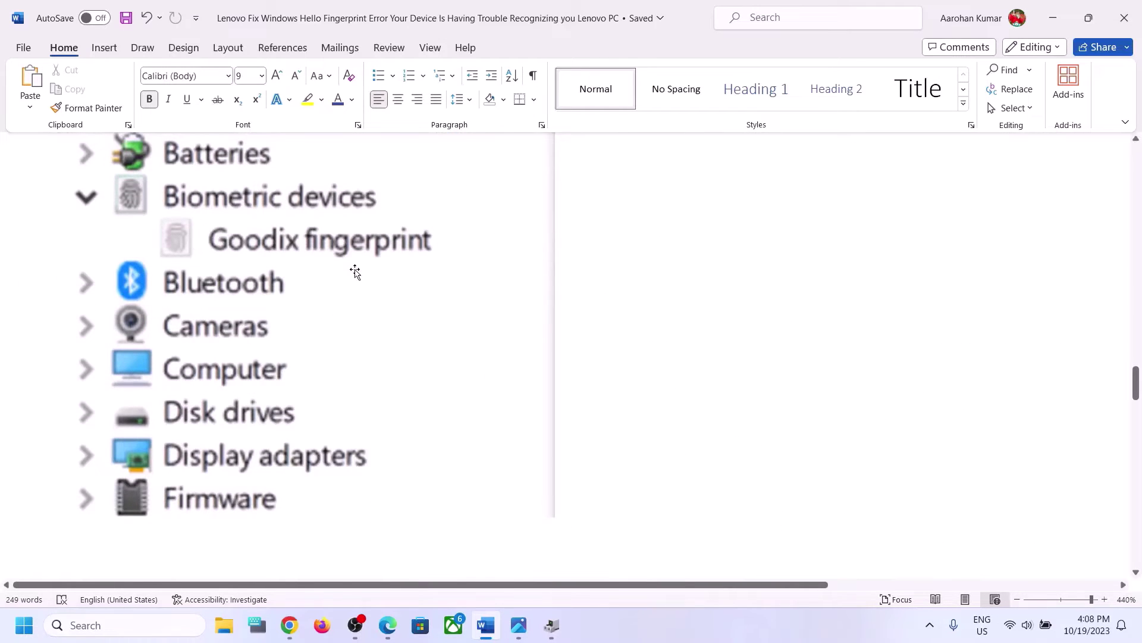
Step: Show the Uninstall device prompt for the NVIDIA GeForce RTX 3050 Laptop GPU, cancel it, and close Device Manager
left_click(552, 625)
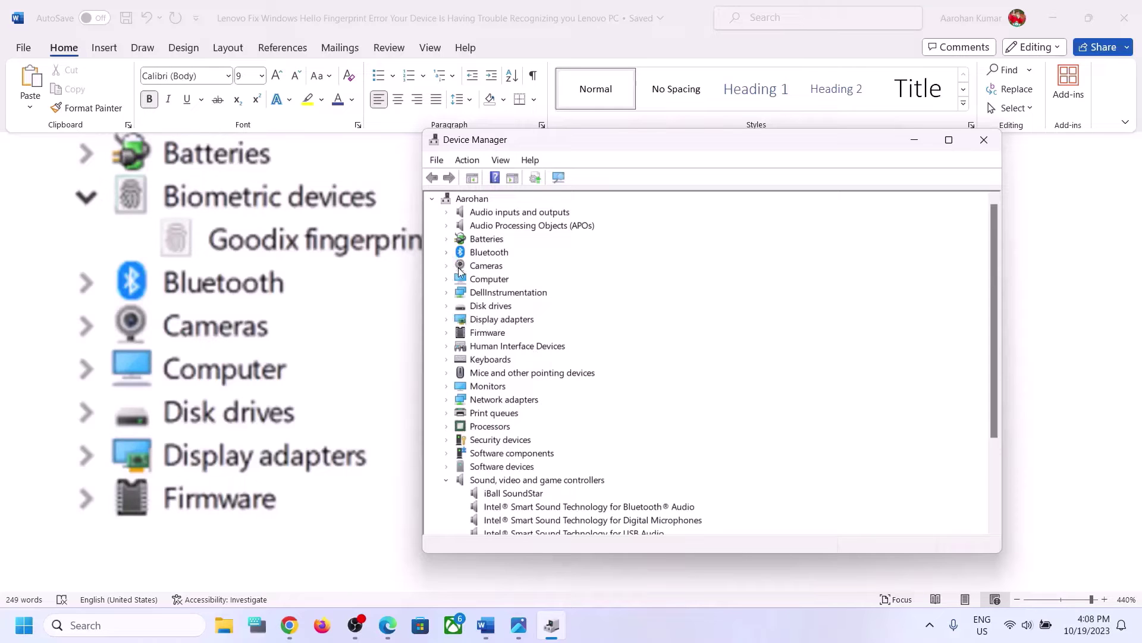
left_click(446, 318)
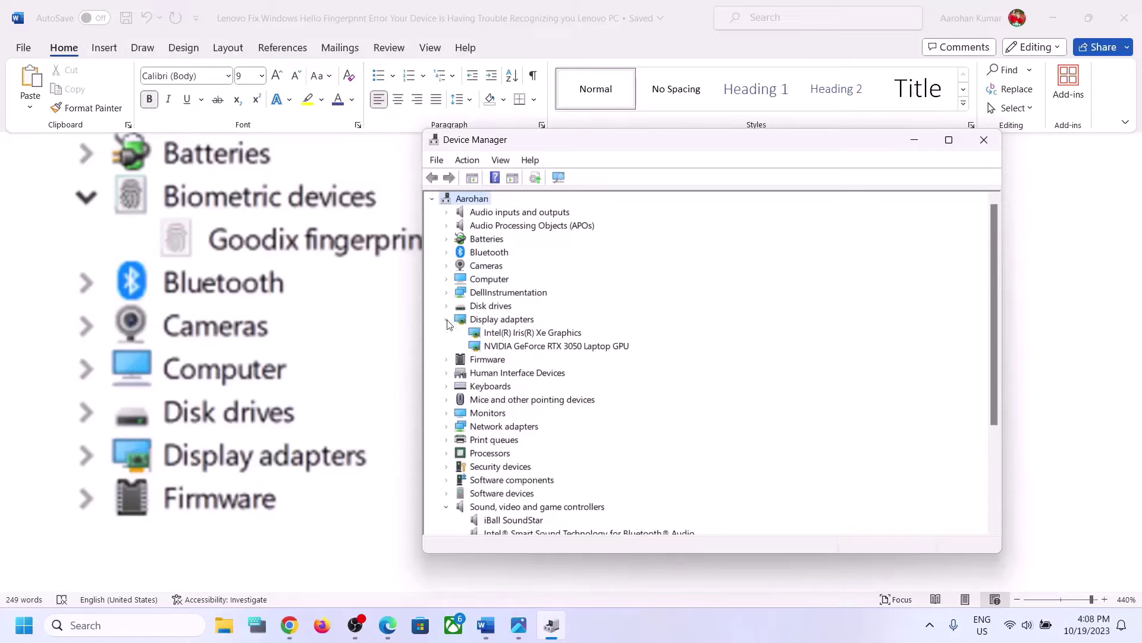
right_click(527, 351)
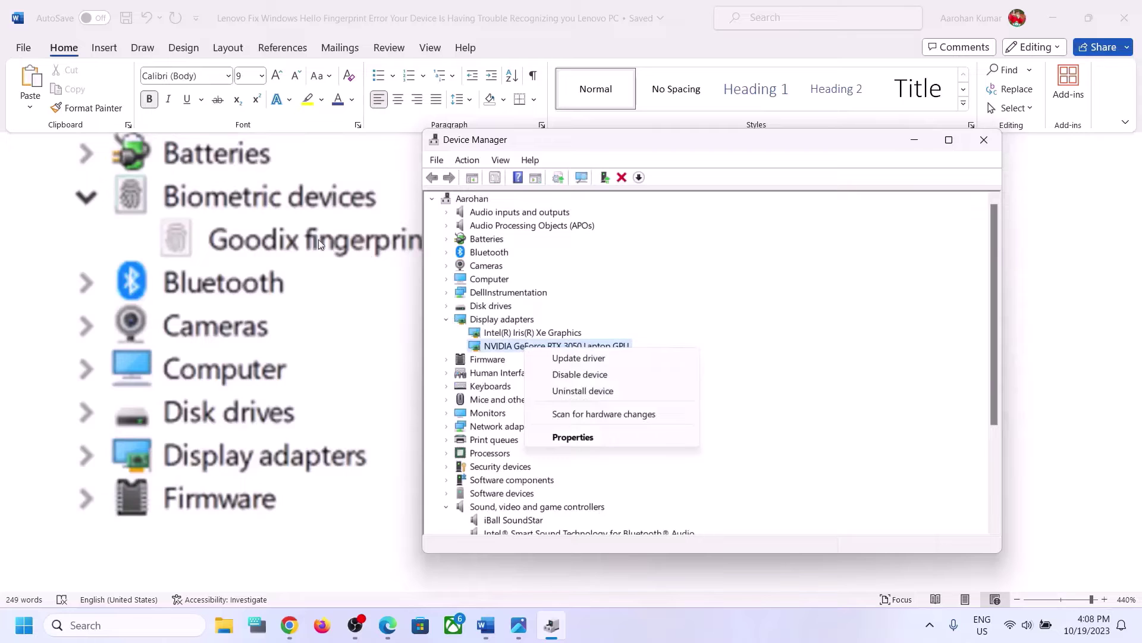
left_click(608, 396)
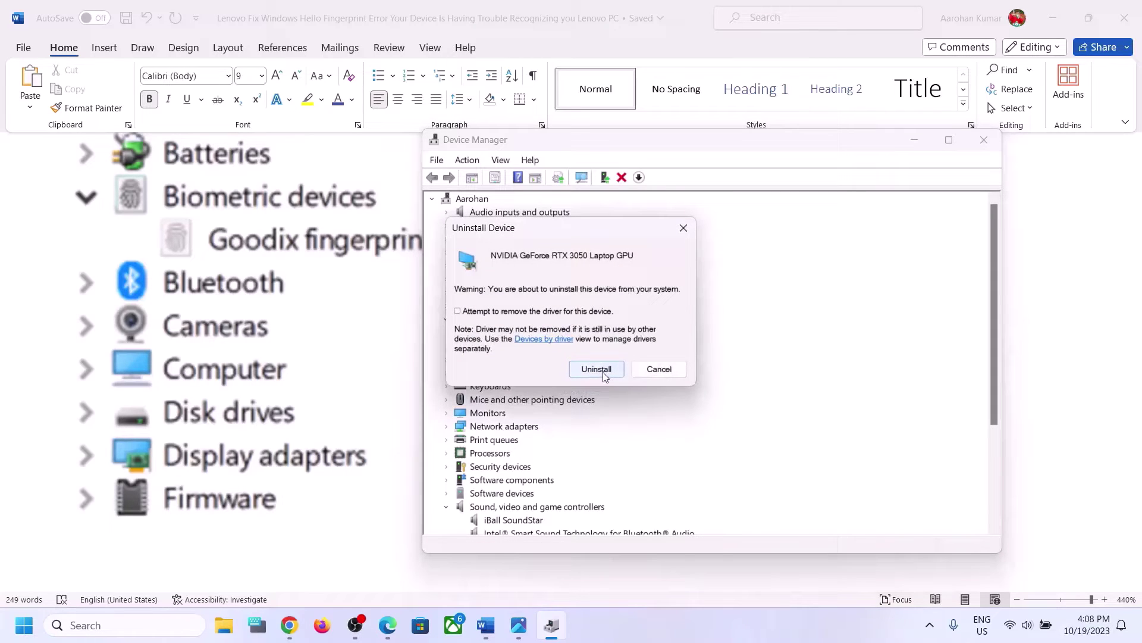
left_click(658, 369)
left_click(984, 139)
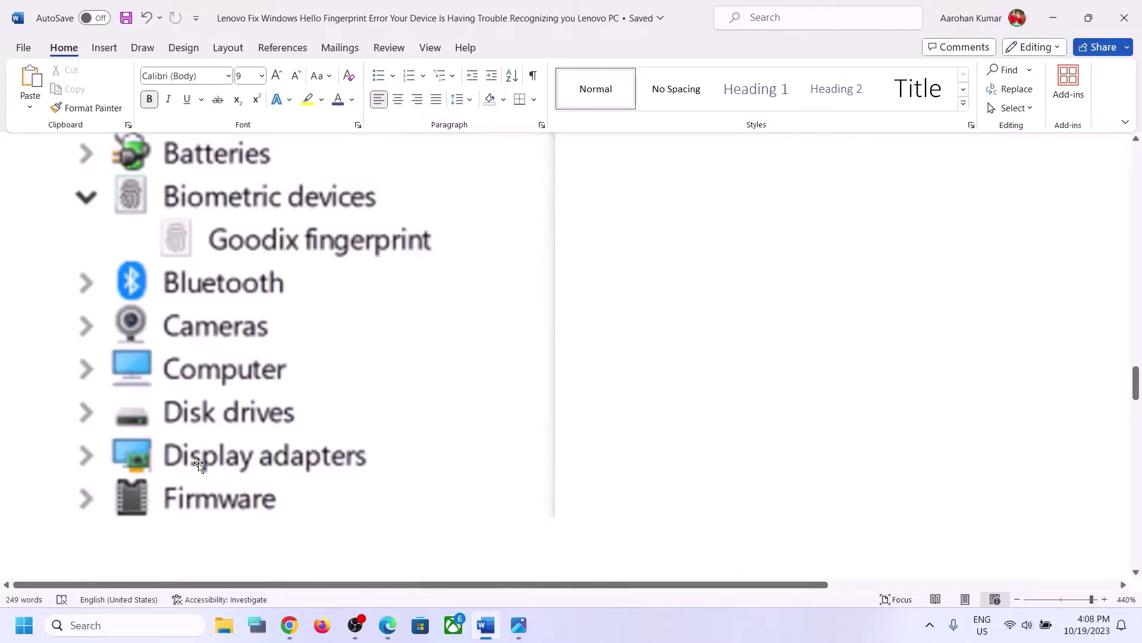
key("super+i")
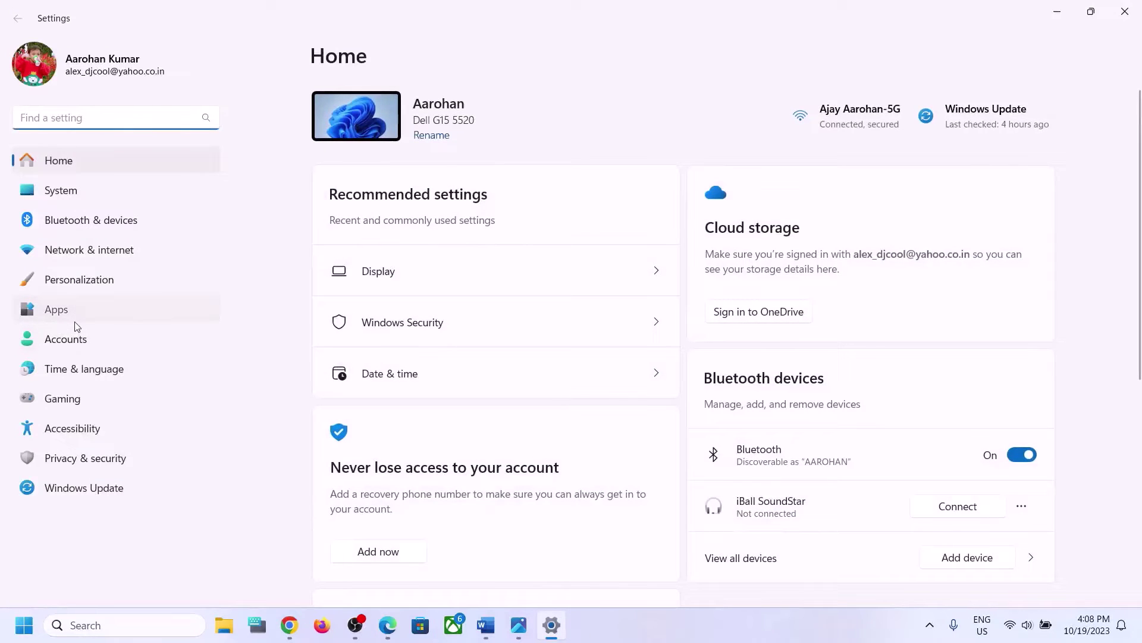
Step: Browse the Apps > Installed apps list in Settings
left_click(74, 320)
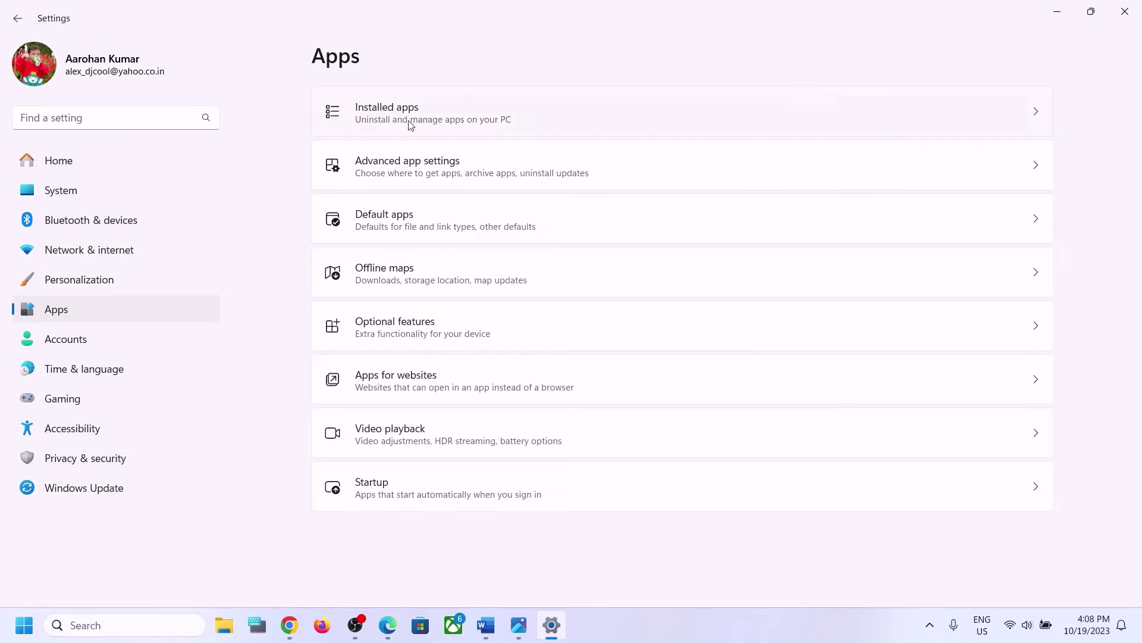
left_click(411, 125)
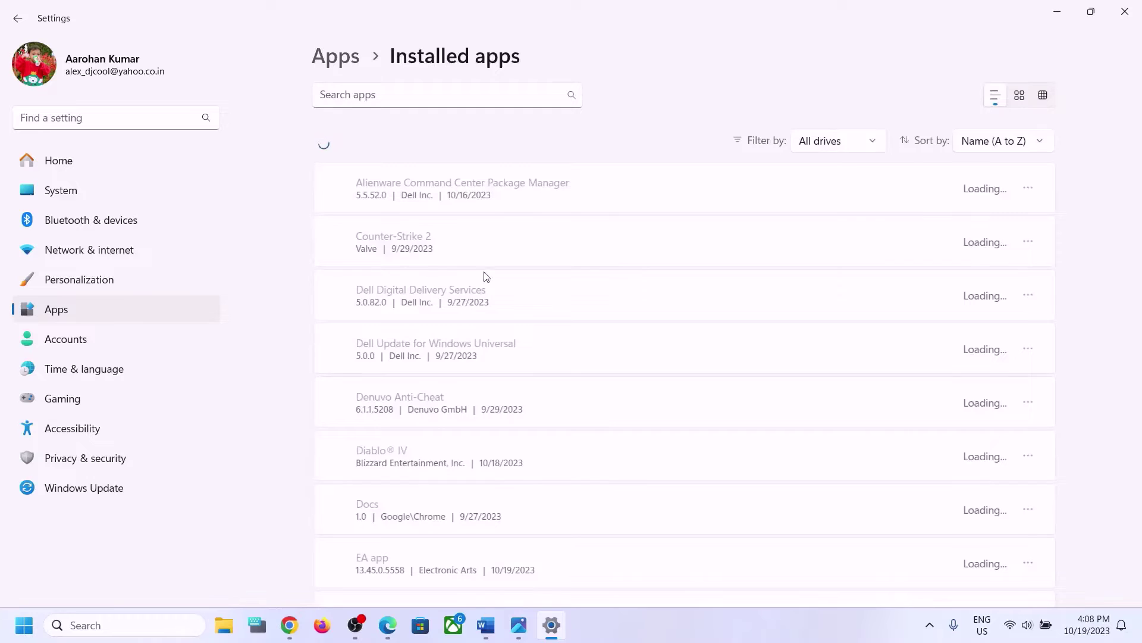
scroll(468, 400, "down", 15)
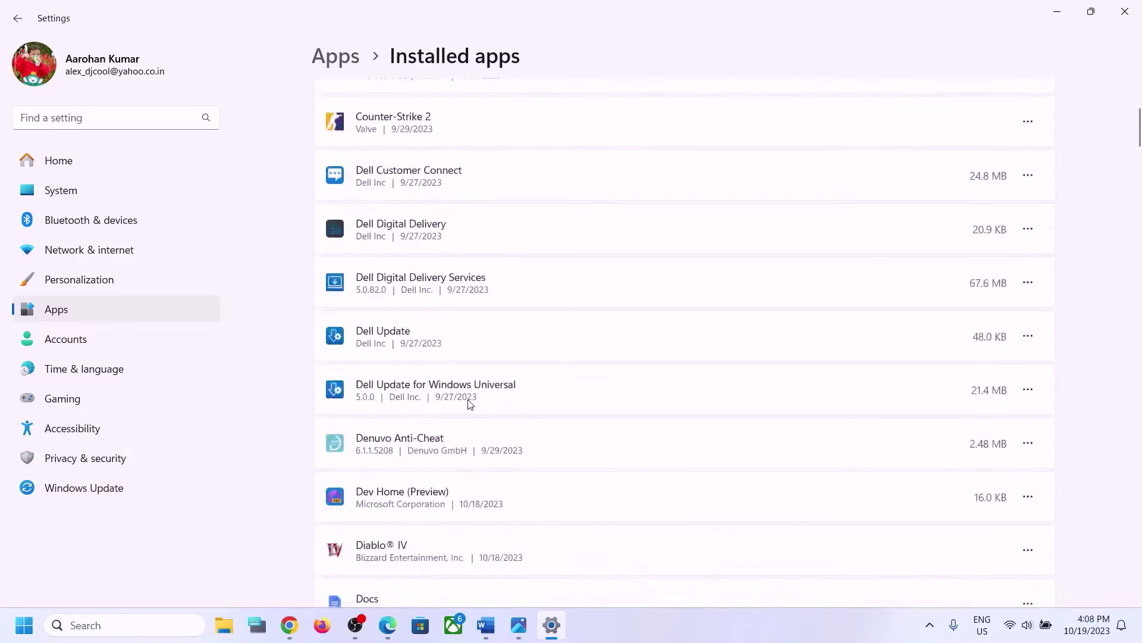
scroll(467, 401, "down", 5)
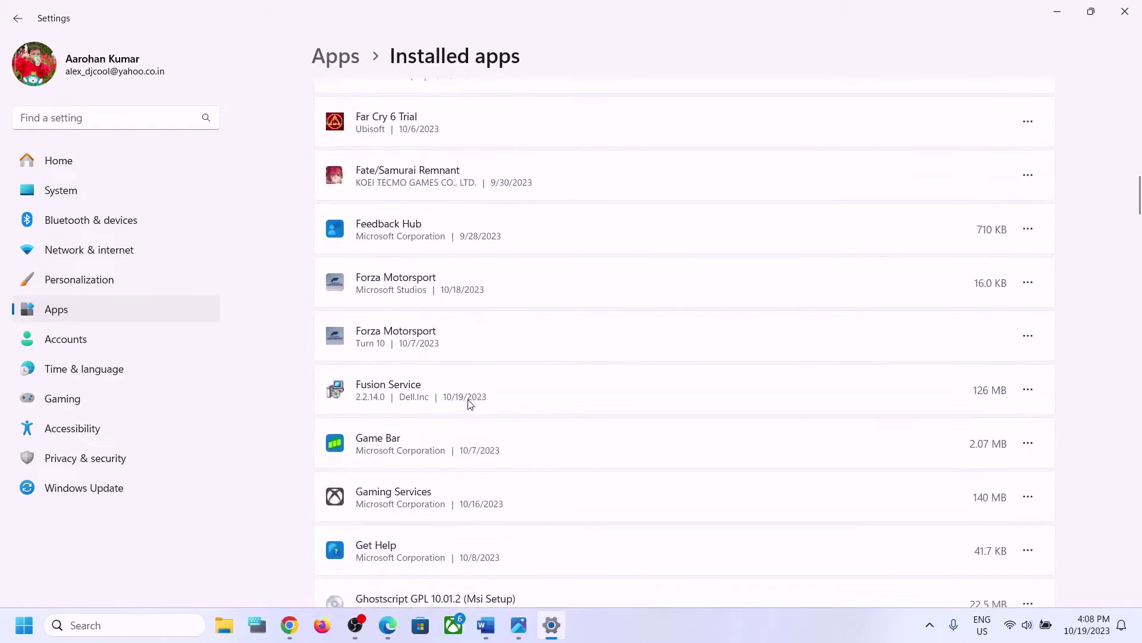
scroll(702, 329, "down", 3)
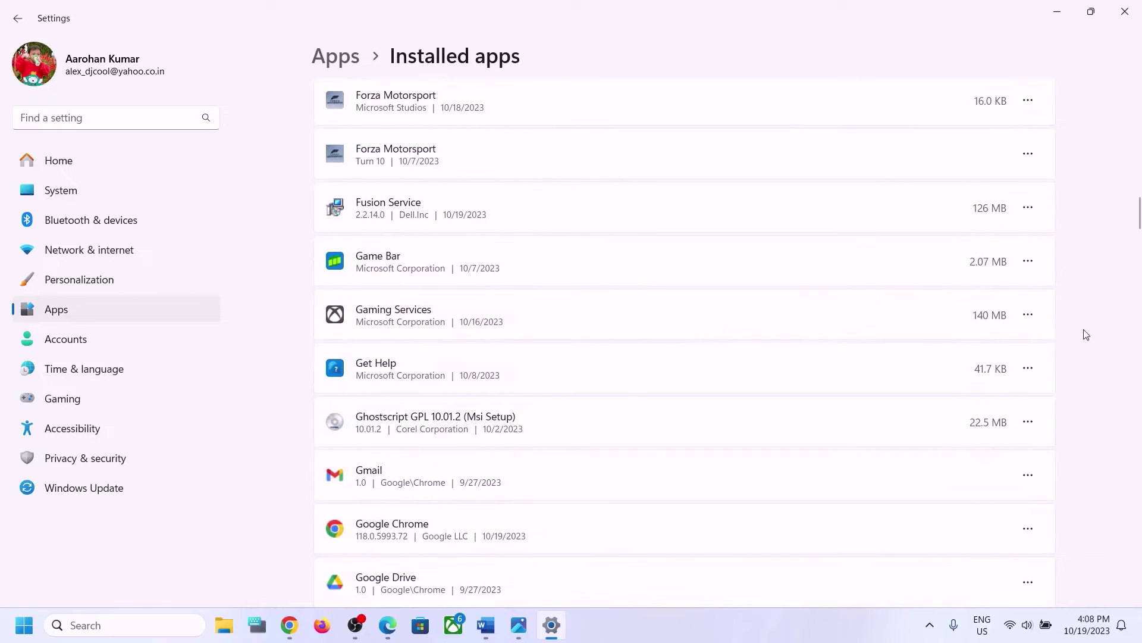
Step: Show the uninstall options for Gaming Services and Ghostscript, then close Settings
left_click(1036, 320)
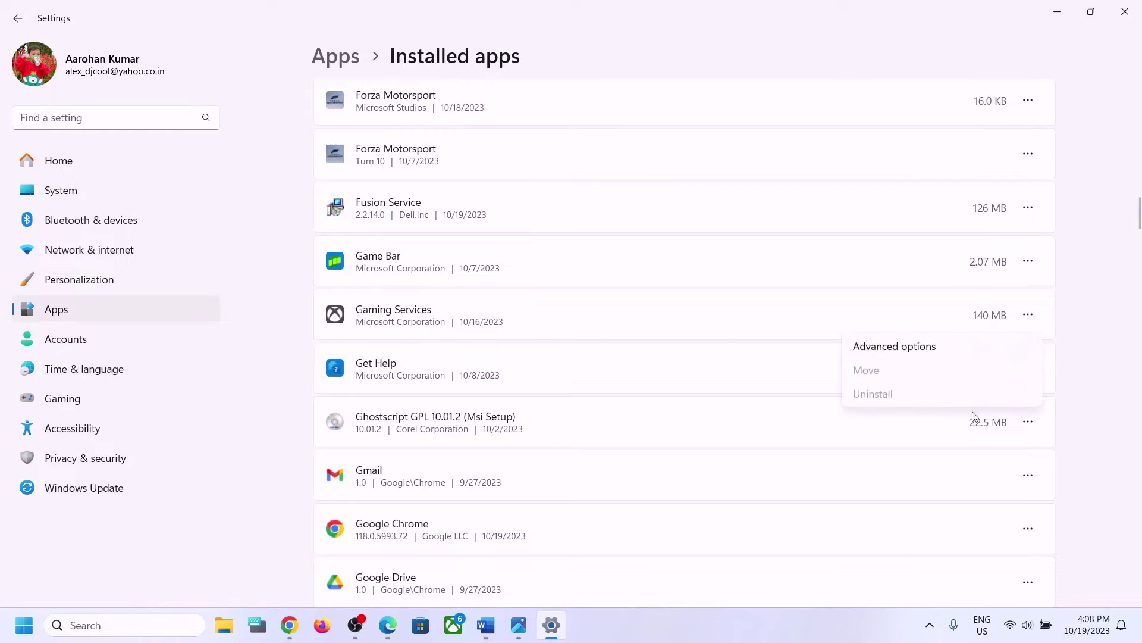
left_click(1028, 422)
left_click(1028, 422)
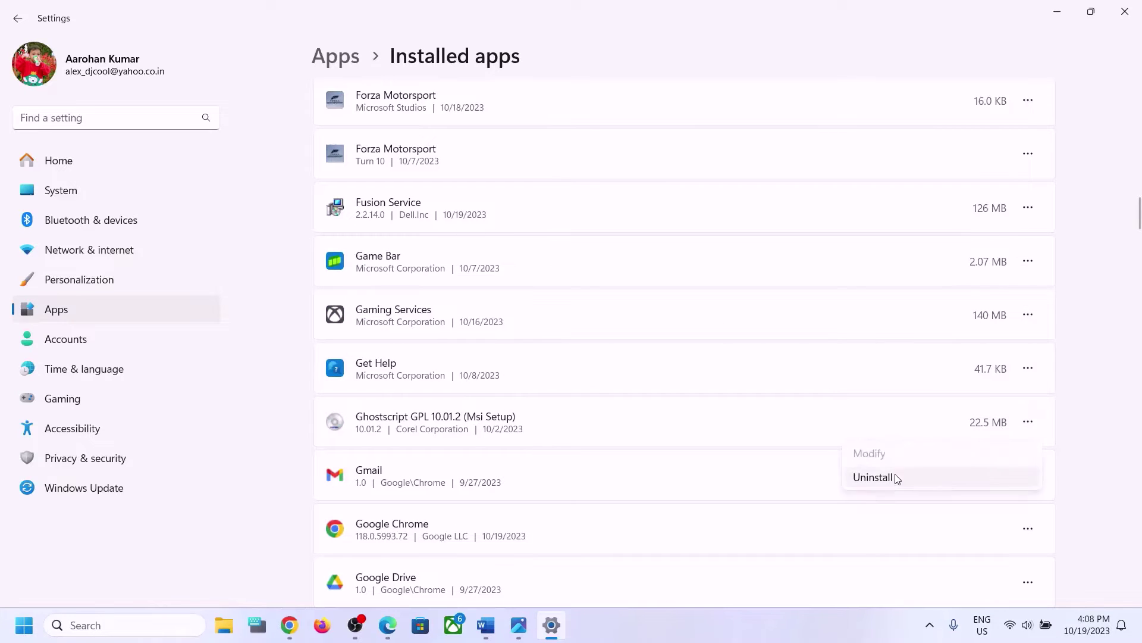
left_click(1108, 363)
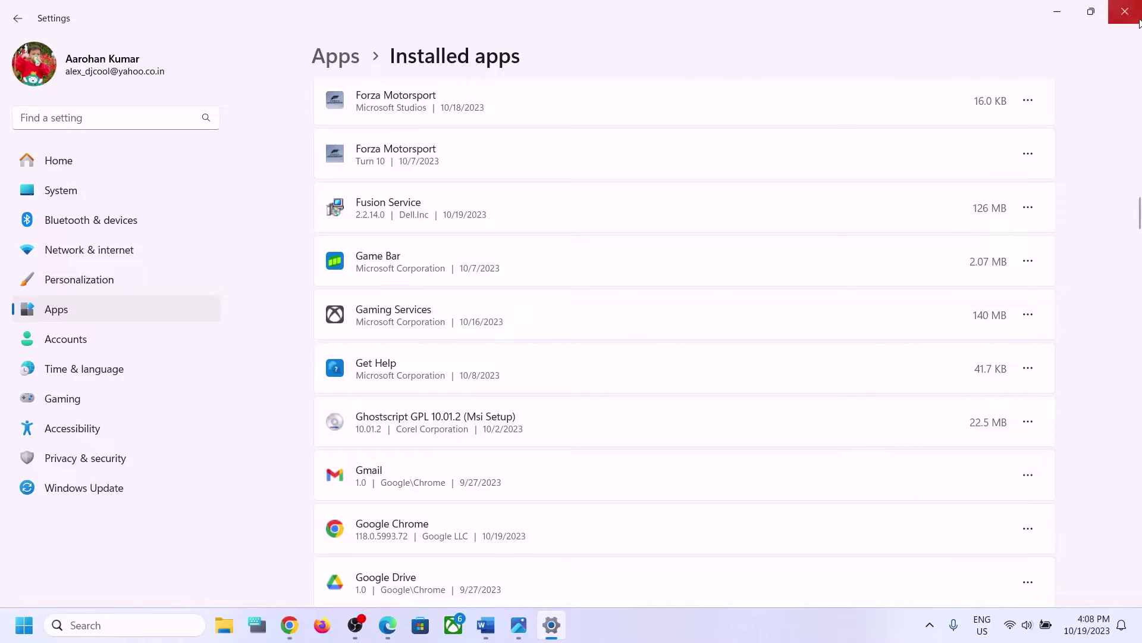
left_click(1140, 22)
scroll(558, 354, "up", 5)
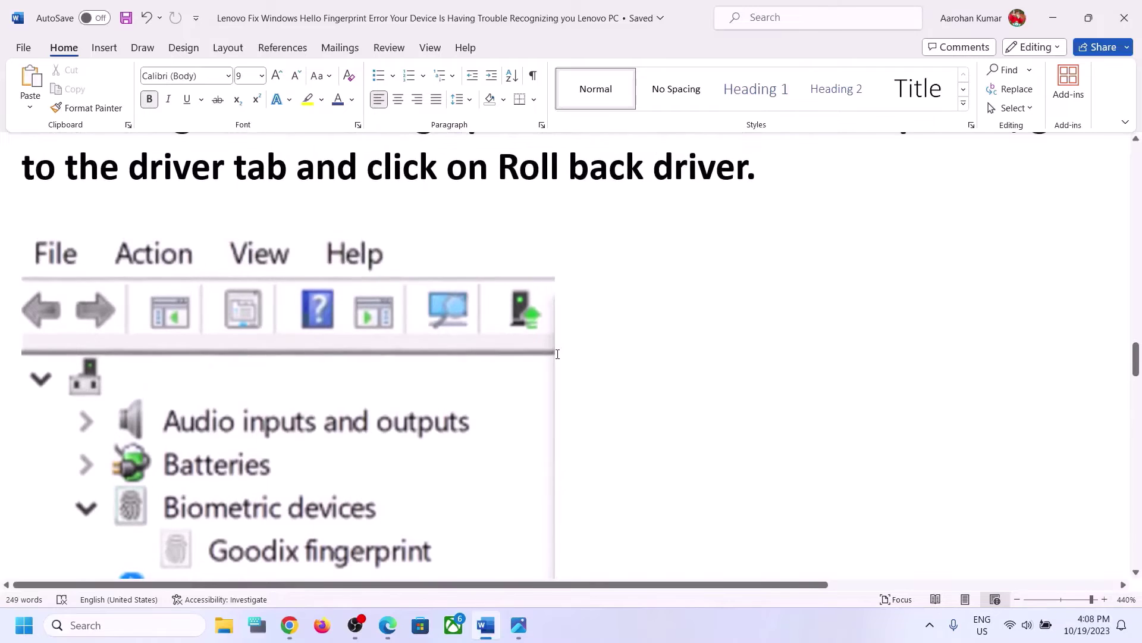
Step: Scroll the Word guide to Step 5, uninstalling the fingerprint device via its Properties driver tab
scroll(558, 354, "down", 10)
scroll(557, 354, "up", 2)
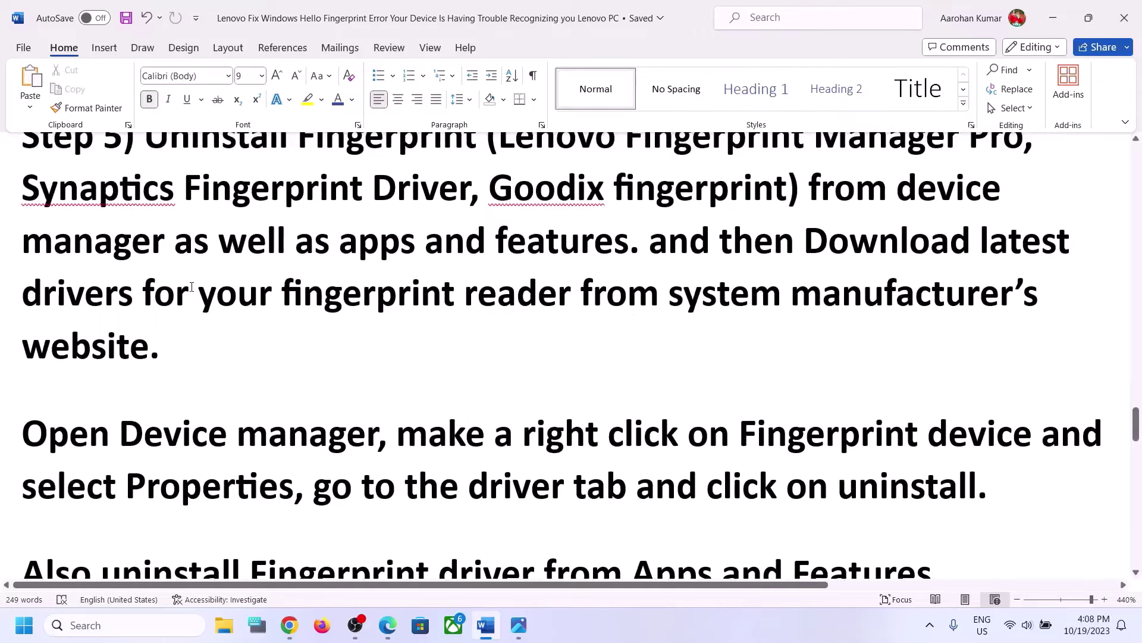
scroll(339, 241, "up", 1)
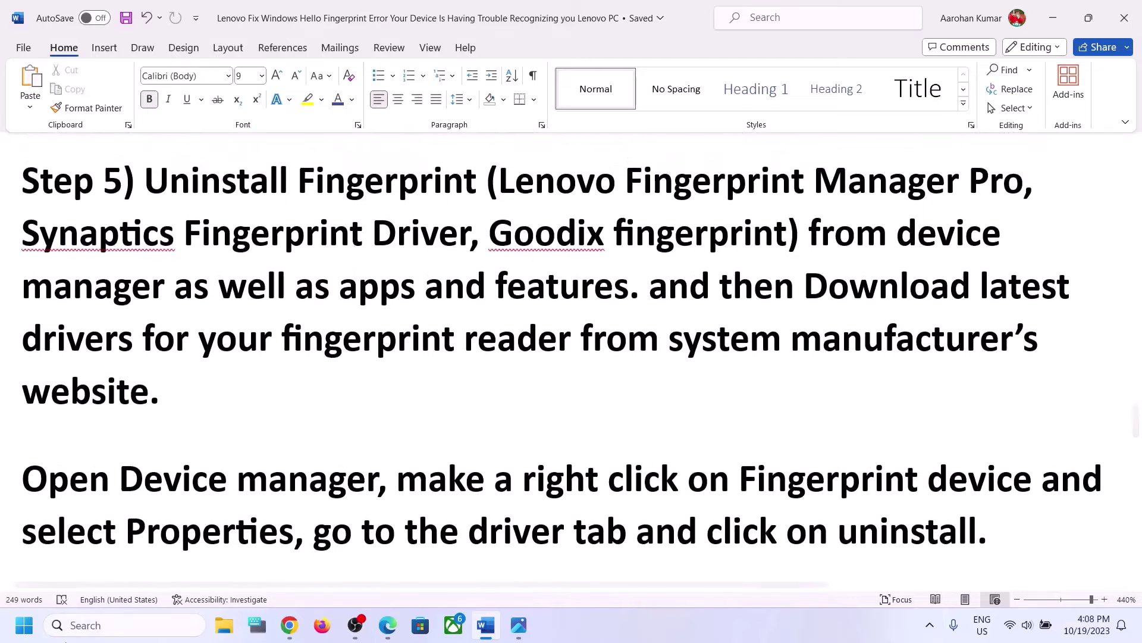
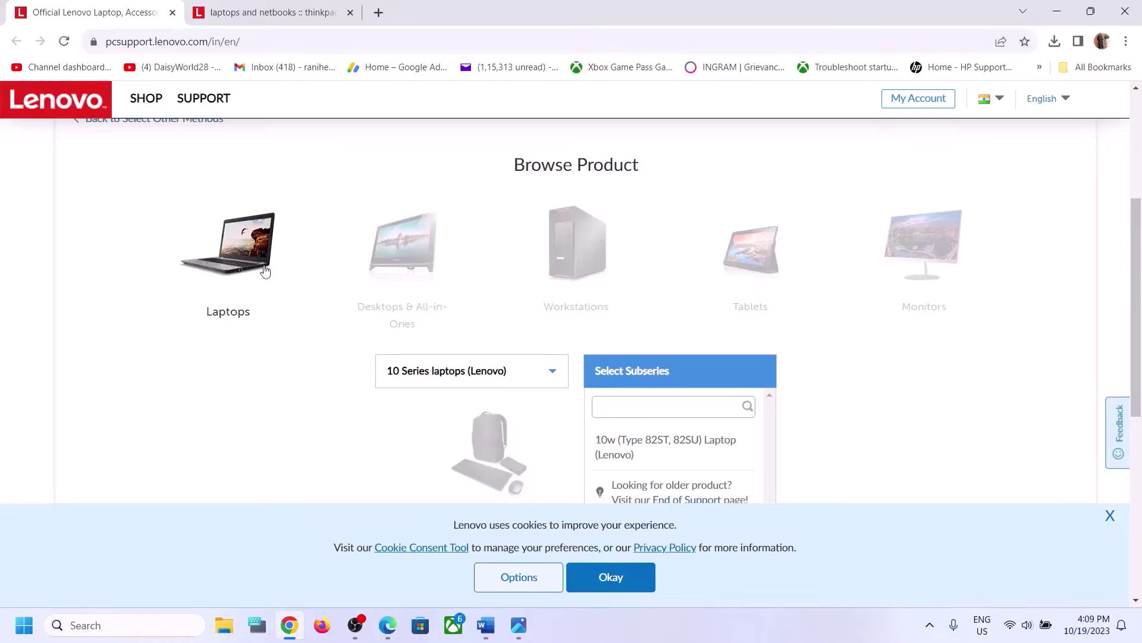
Step: Pick the Laptops category and 100 Series (ideapad) in the Lenovo product selector
left_click(245, 262)
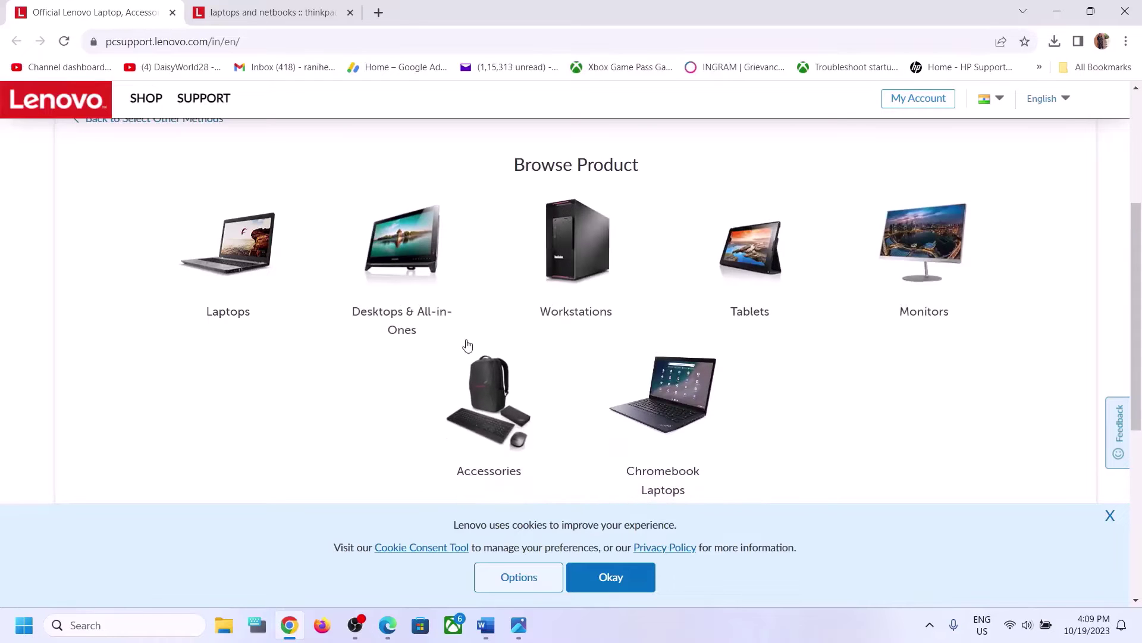
scroll(357, 267, "down", 1)
left_click(240, 197)
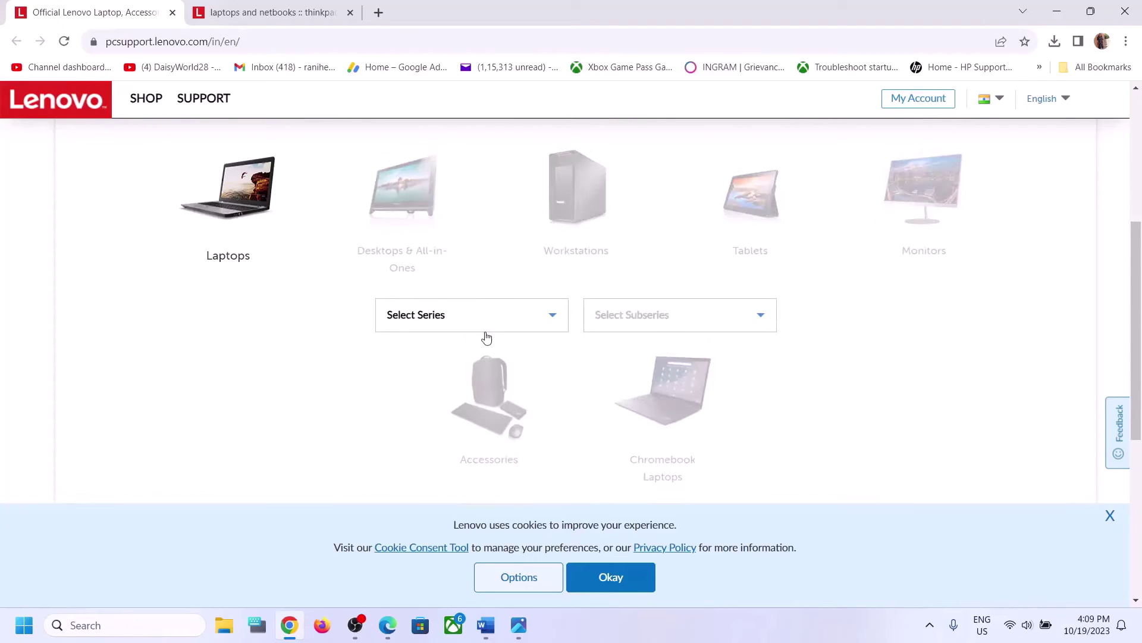
left_click(487, 329)
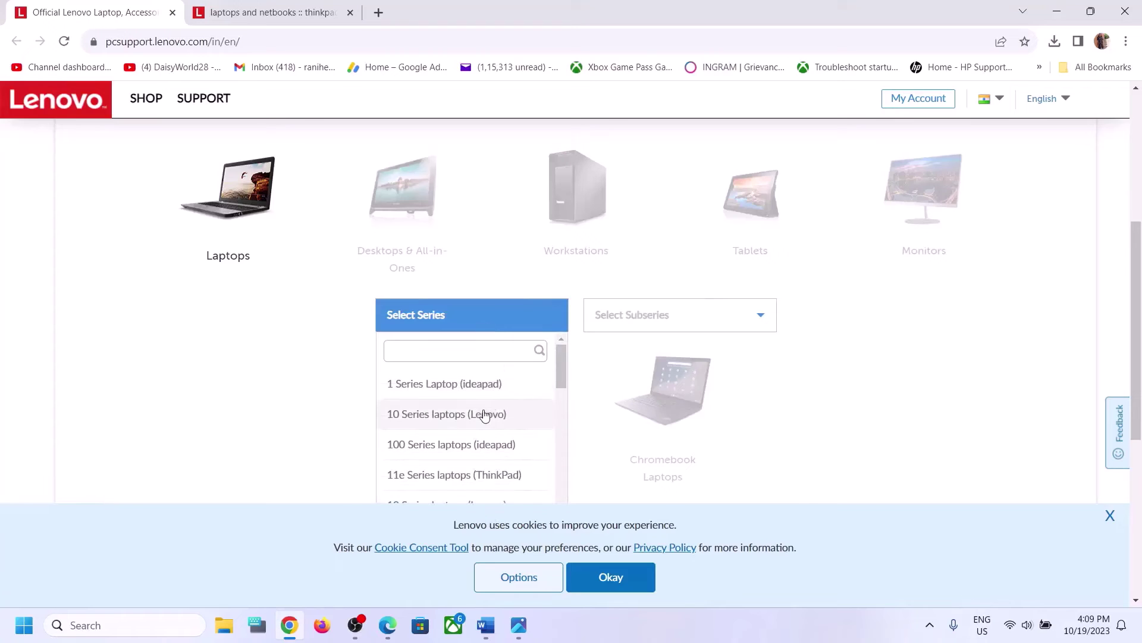
scroll(484, 412, "down", 1)
left_click(546, 392)
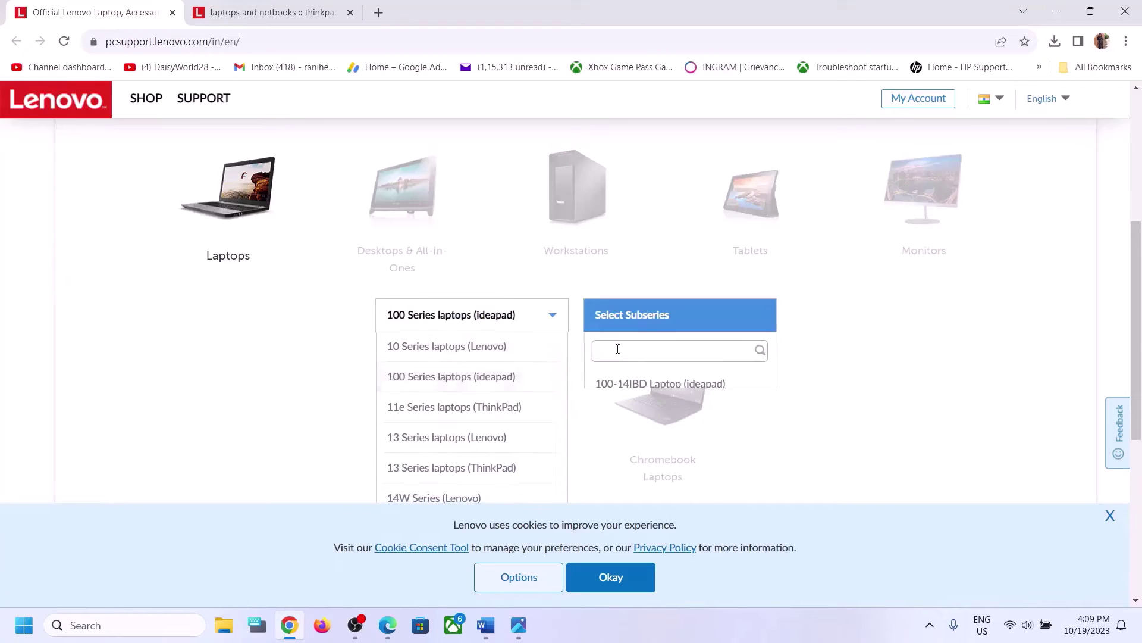
left_click(668, 321)
Step: Switch to the E490 drivers page and open the manual driver update list
left_click(247, 4)
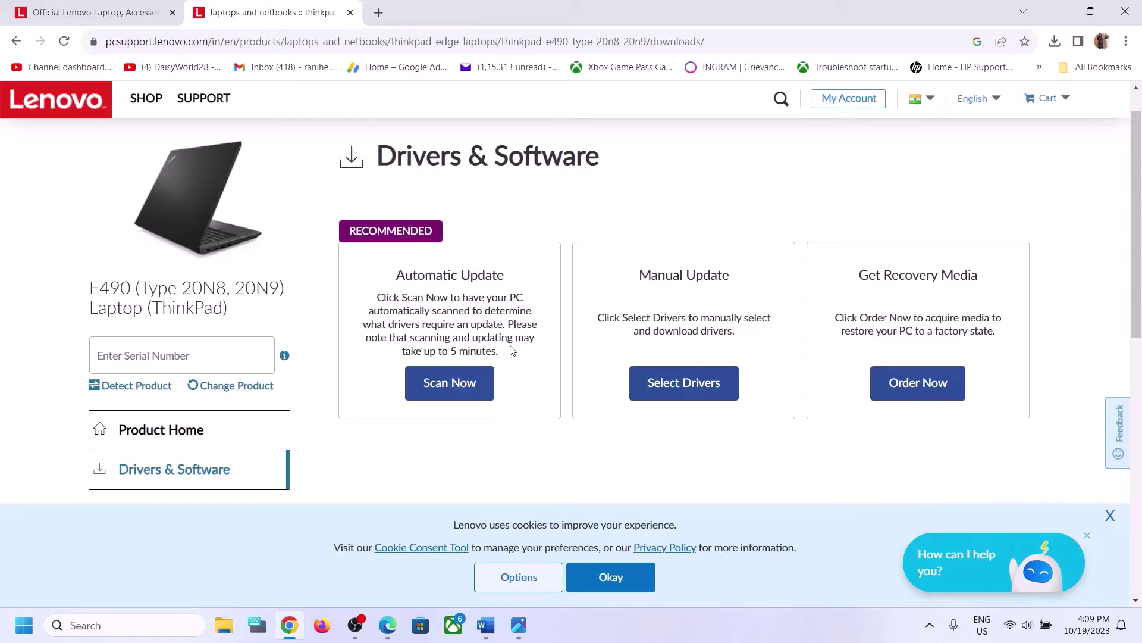
scroll(513, 349, "down", 2)
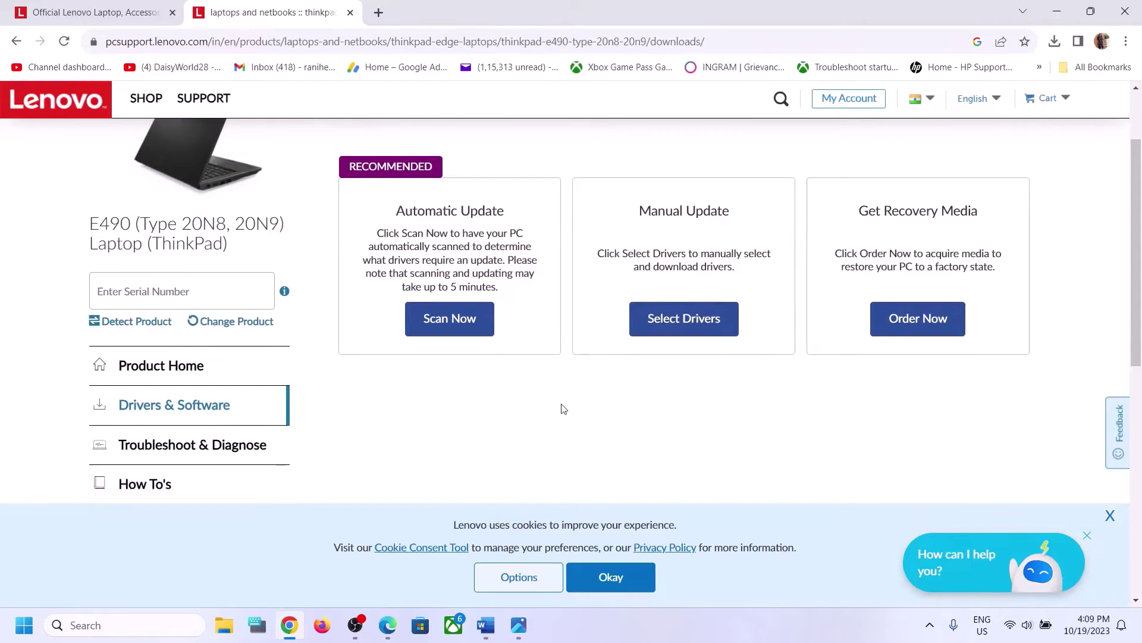
scroll(563, 408, "down", 1)
left_click(679, 304)
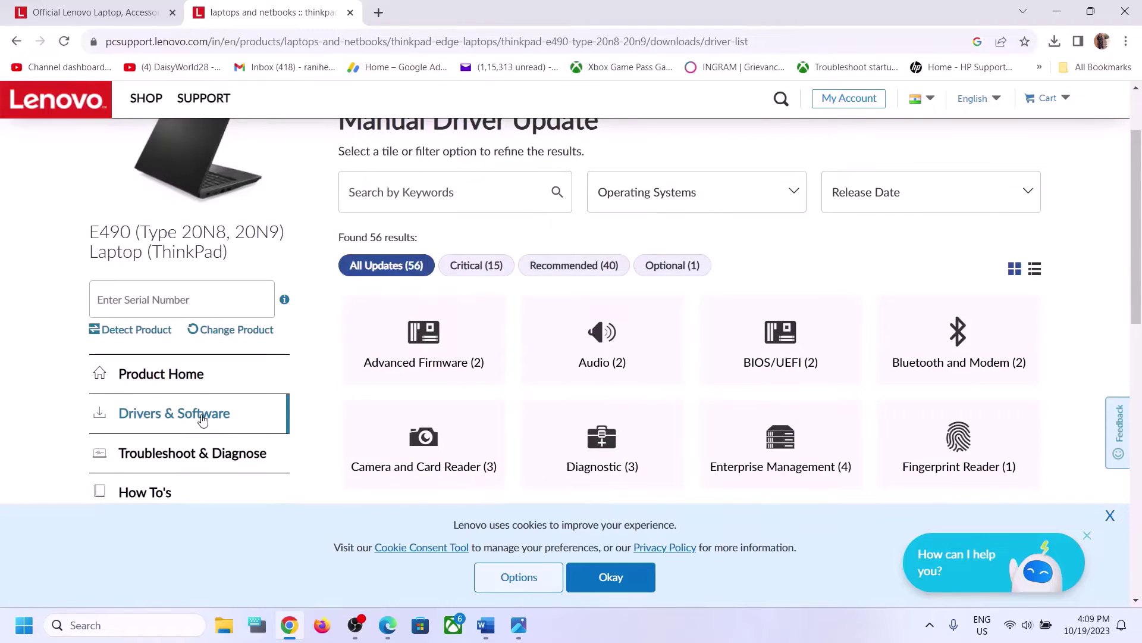
scroll(200, 416, "up", 2)
scroll(591, 378, "down", 3)
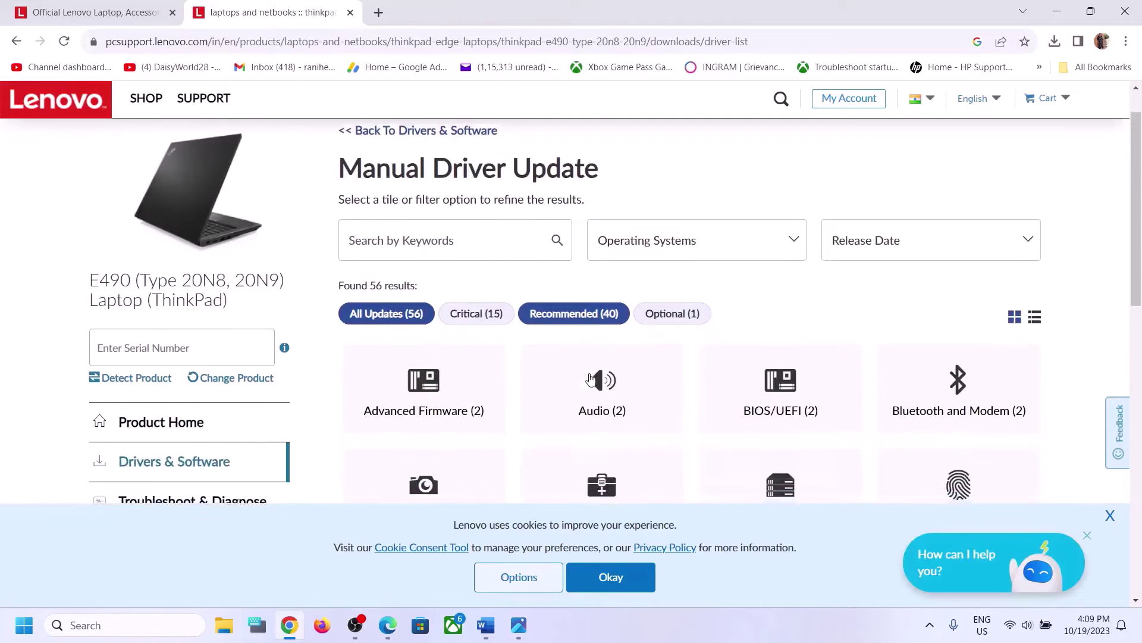
scroll(590, 378, "down", 1)
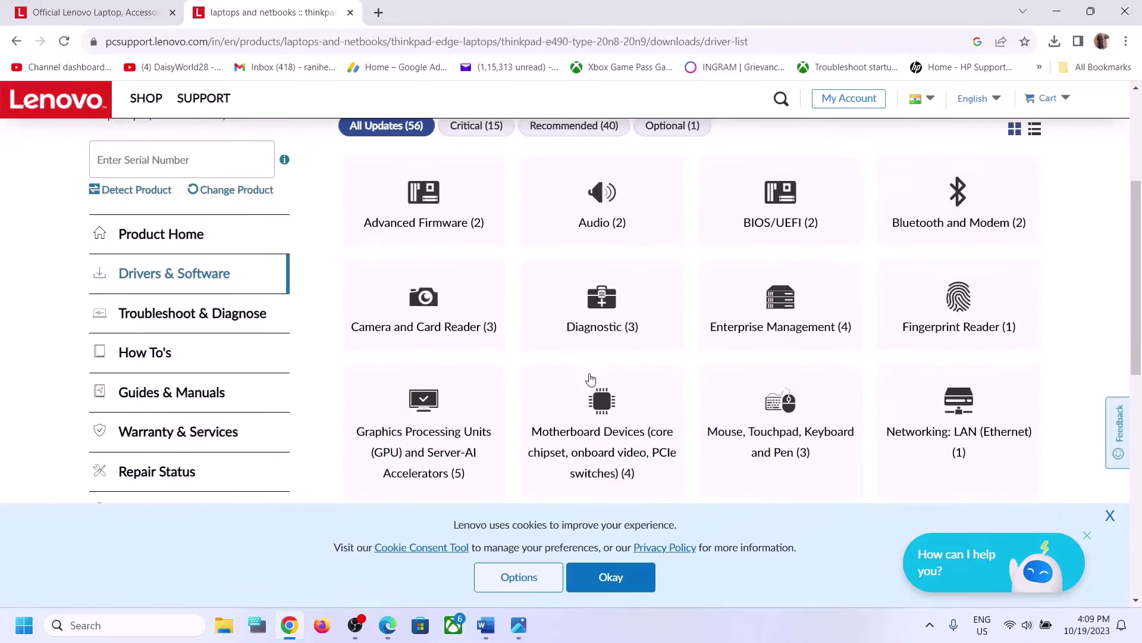
Step: Show the Fingerprint Reader drivers, listing Synaptics Fingerprint Driver 5.2.326.26
left_click(969, 310)
scroll(654, 335, "down", 3)
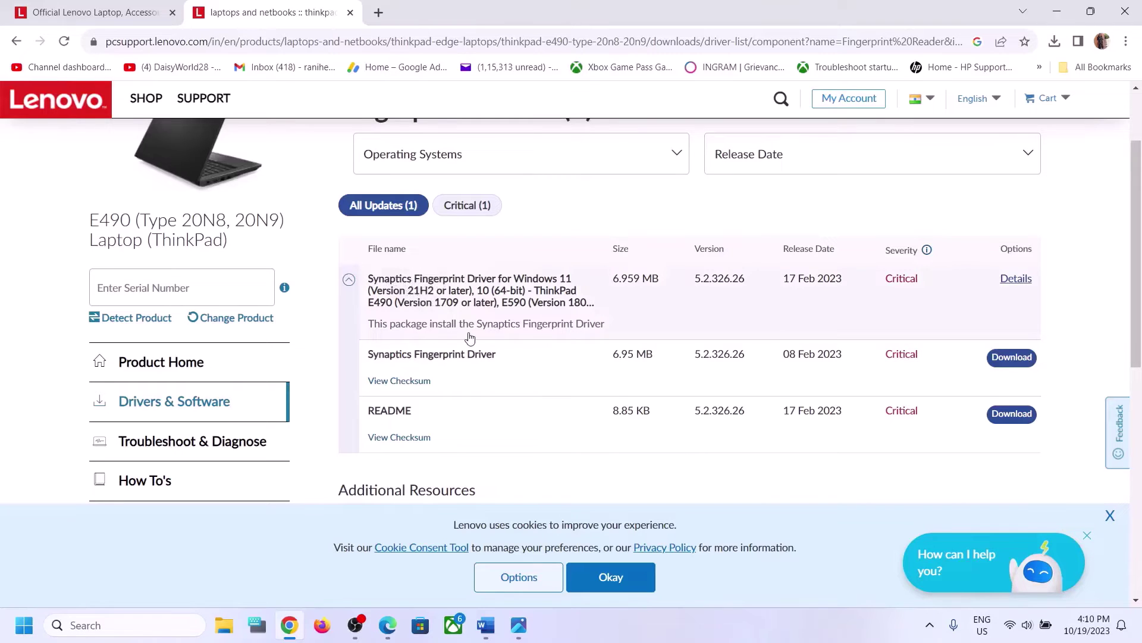
scroll(469, 338, "down", 1)
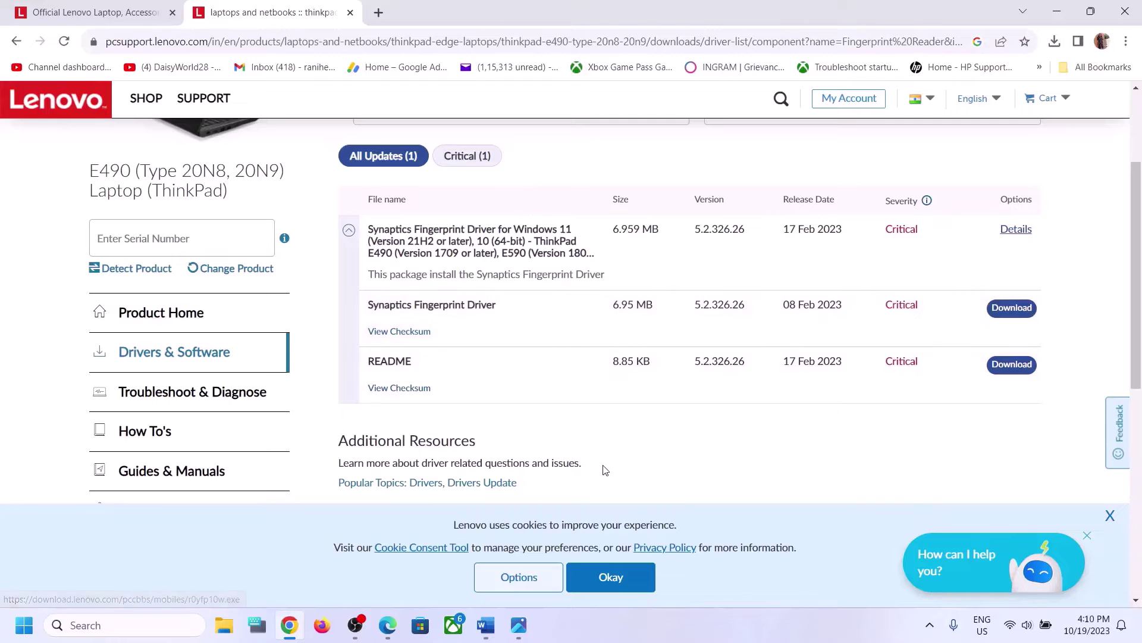
Step: Select the Step 6 'Remove and recreate your Windows Hello Fingerprint' heading in Word, then open Settings
left_click(486, 636)
scroll(375, 434, "down", 3)
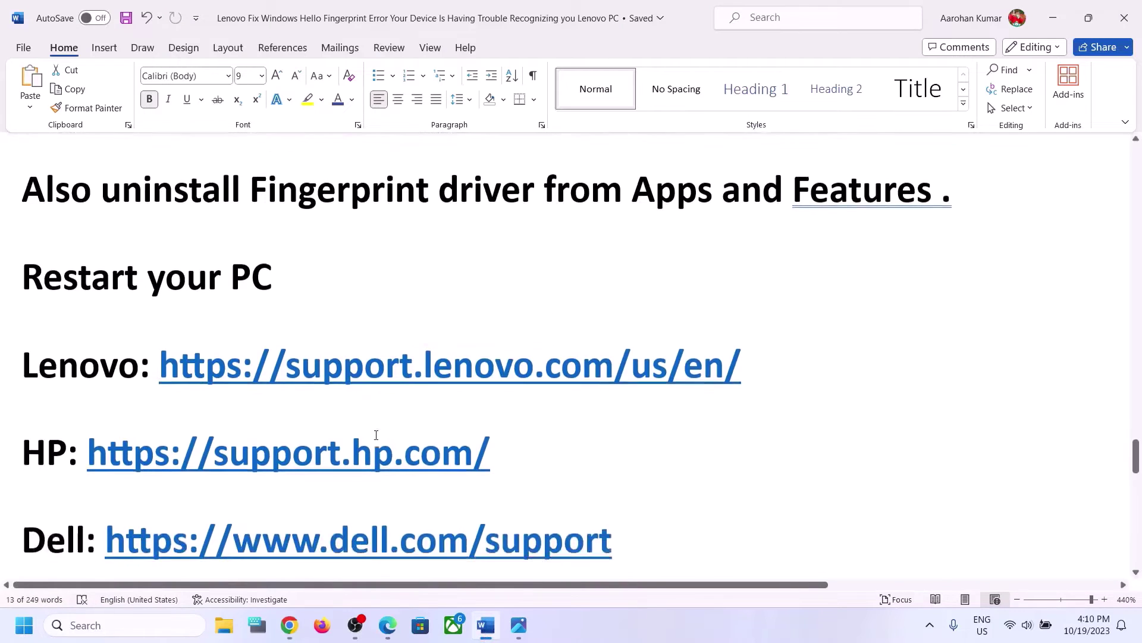
left_click_drag(53, 216, 303, 212)
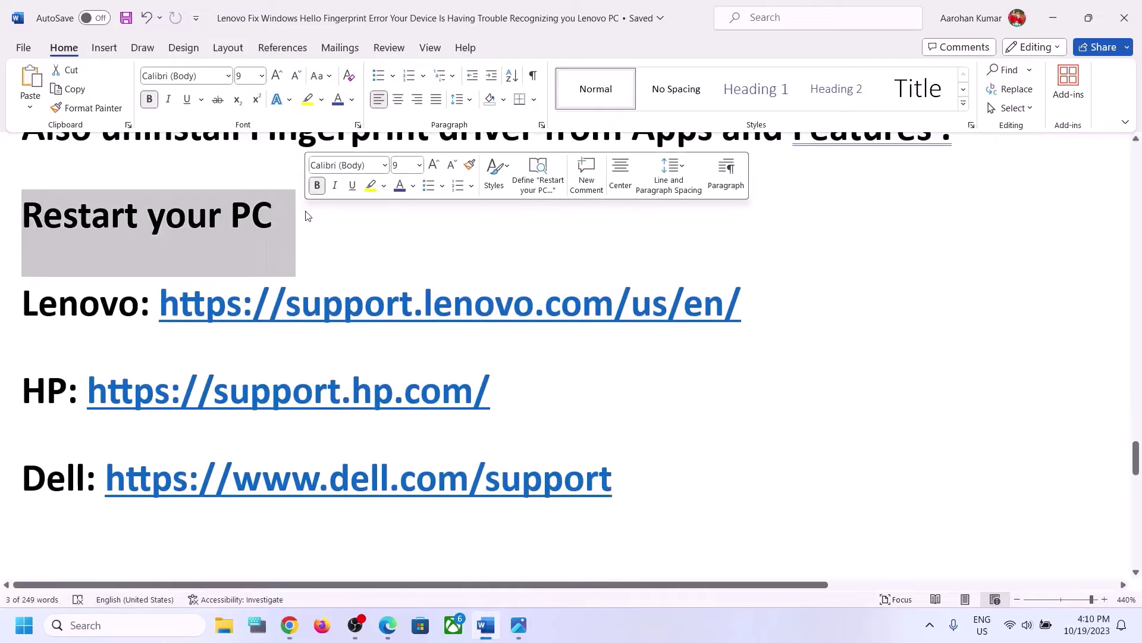
scroll(375, 323, "down", 3)
scroll(373, 321, "up", 1)
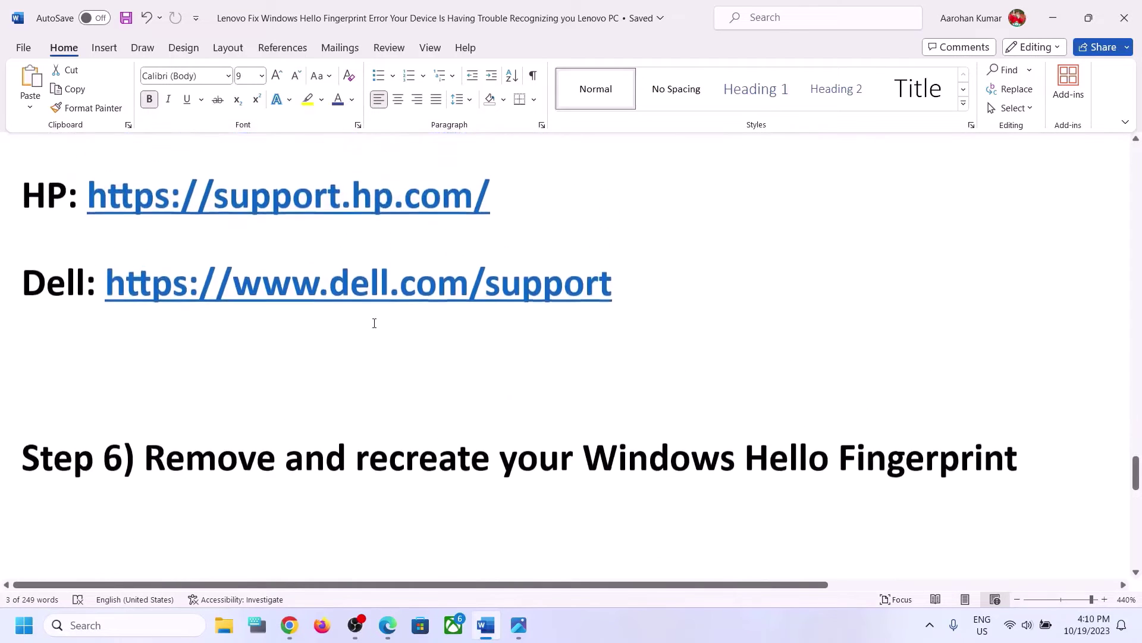
left_click_drag(170, 464, 661, 467)
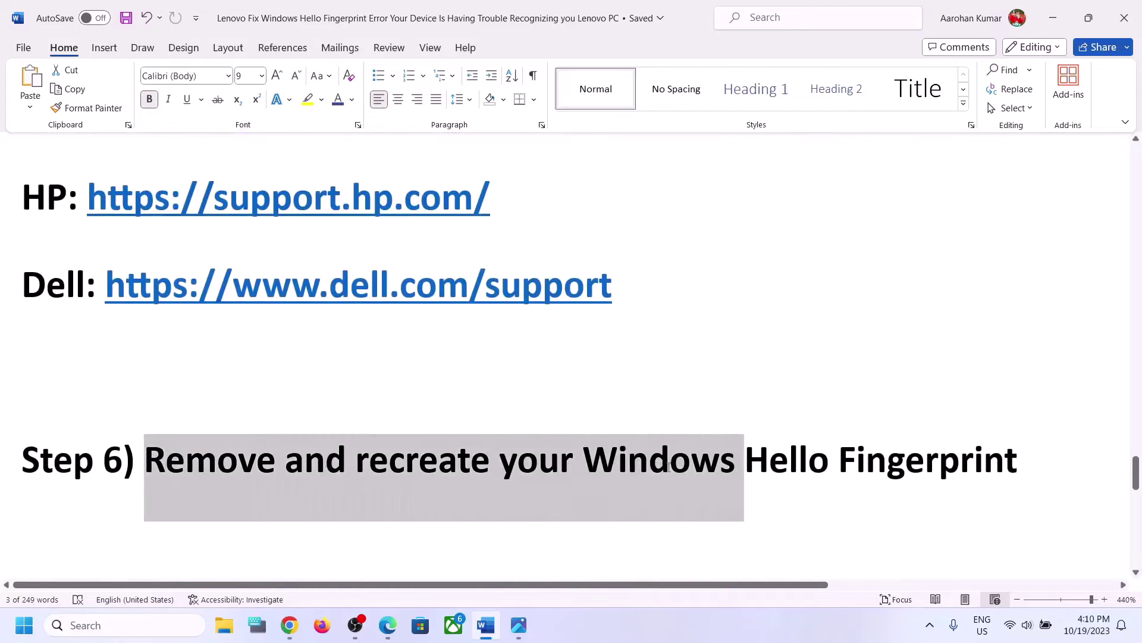
left_click_drag(755, 473, 1018, 470)
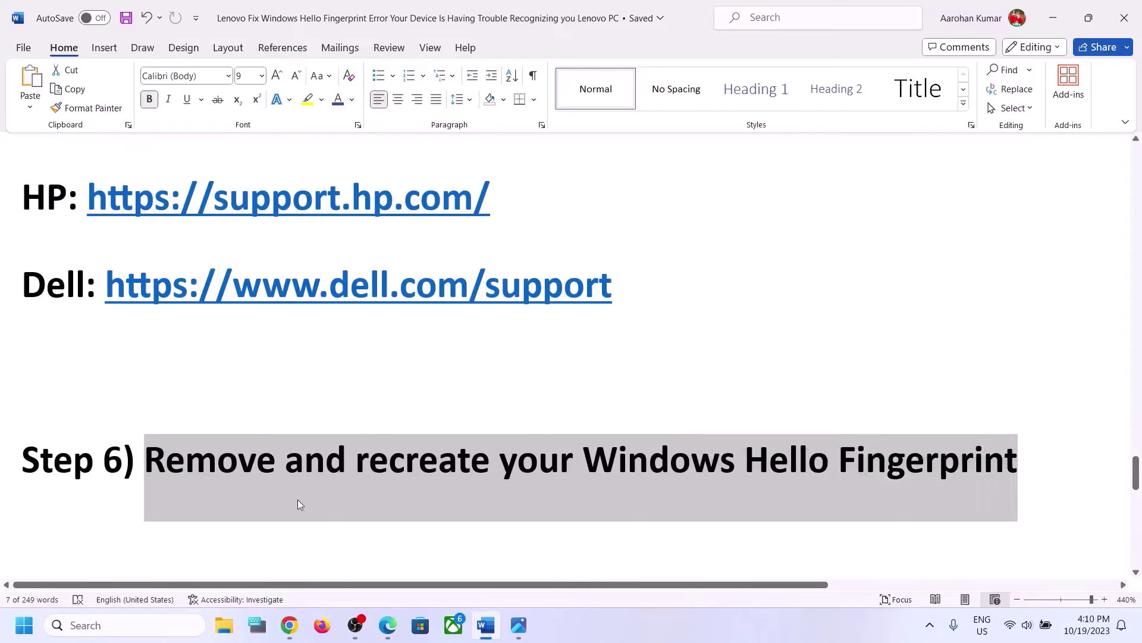
key("super+i")
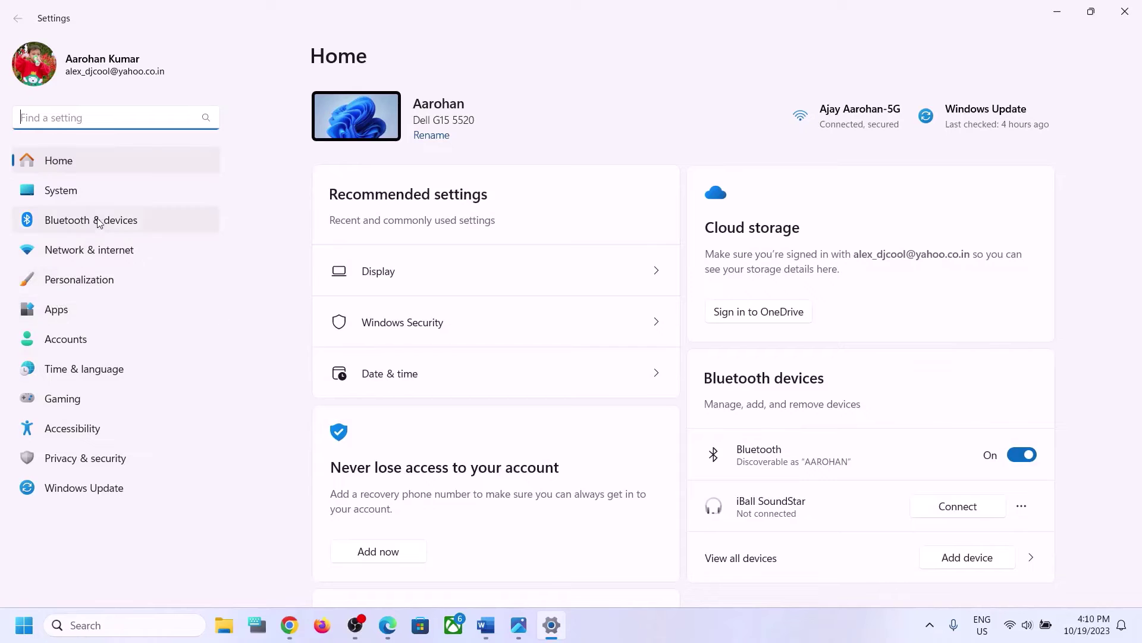
Step: Go to Accounts > Sign-in options and expand Fingerprint recognition
left_click(70, 338)
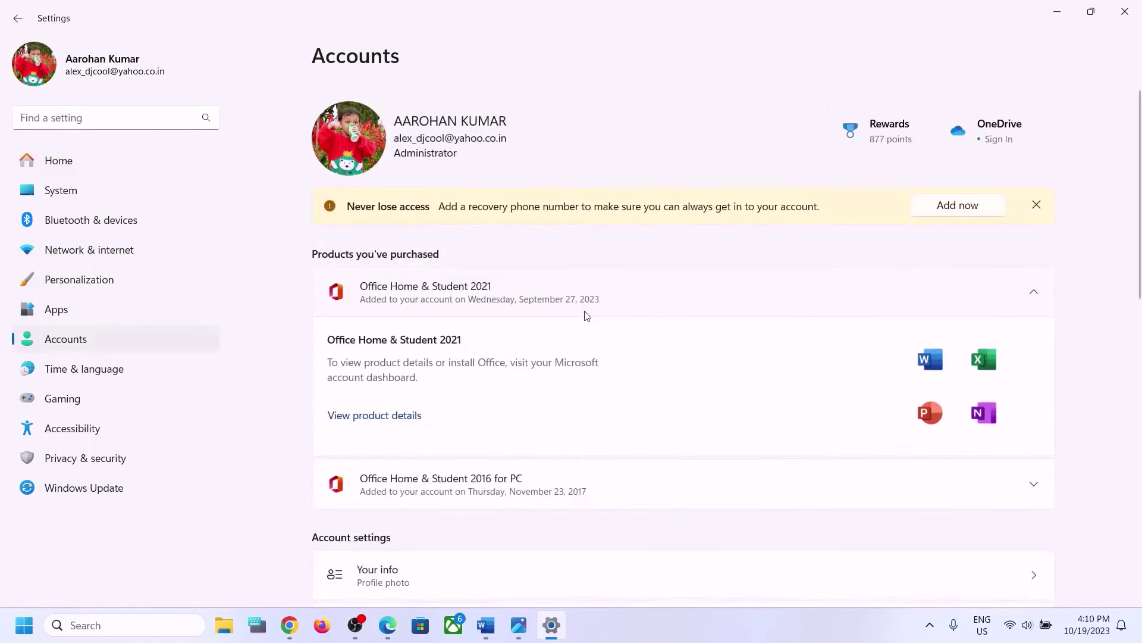
scroll(586, 314, "down", 5)
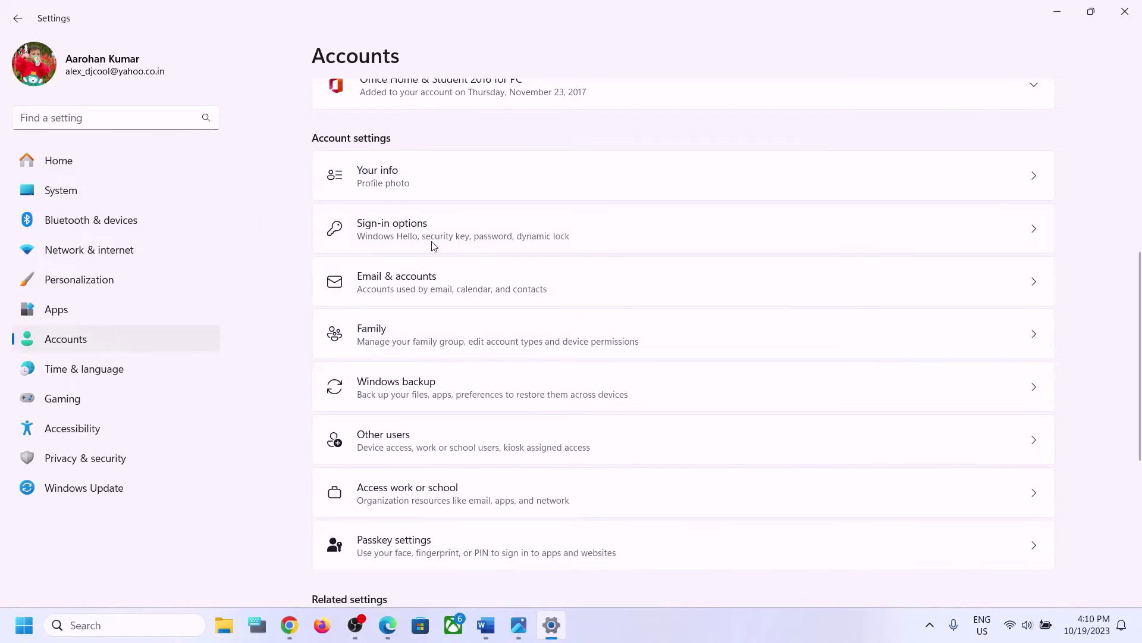
left_click(433, 245)
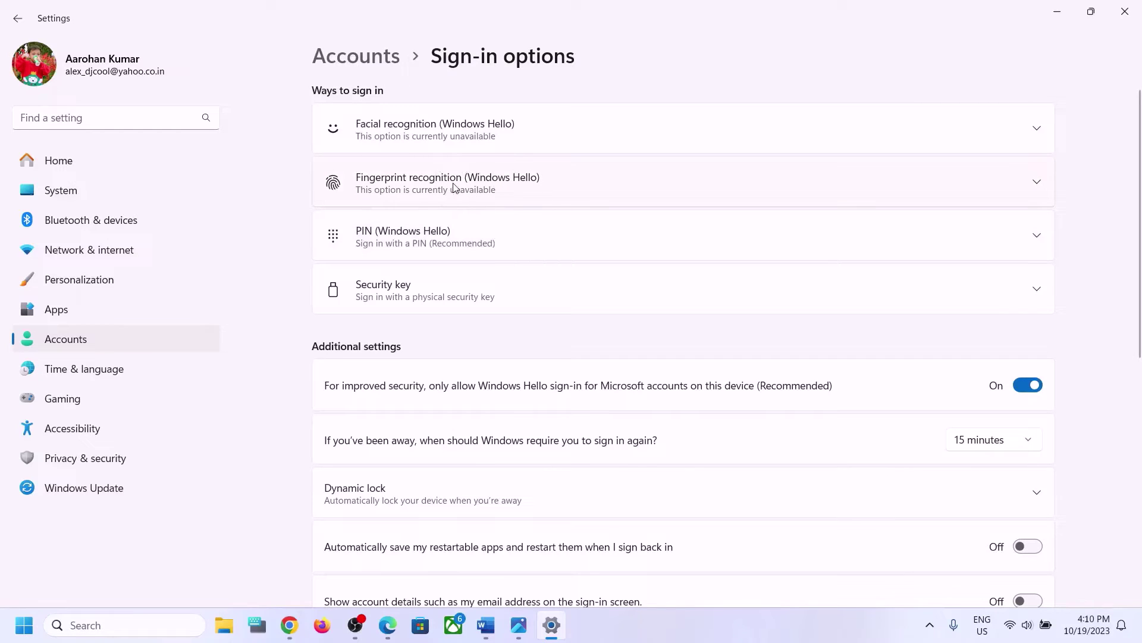
left_click(475, 186)
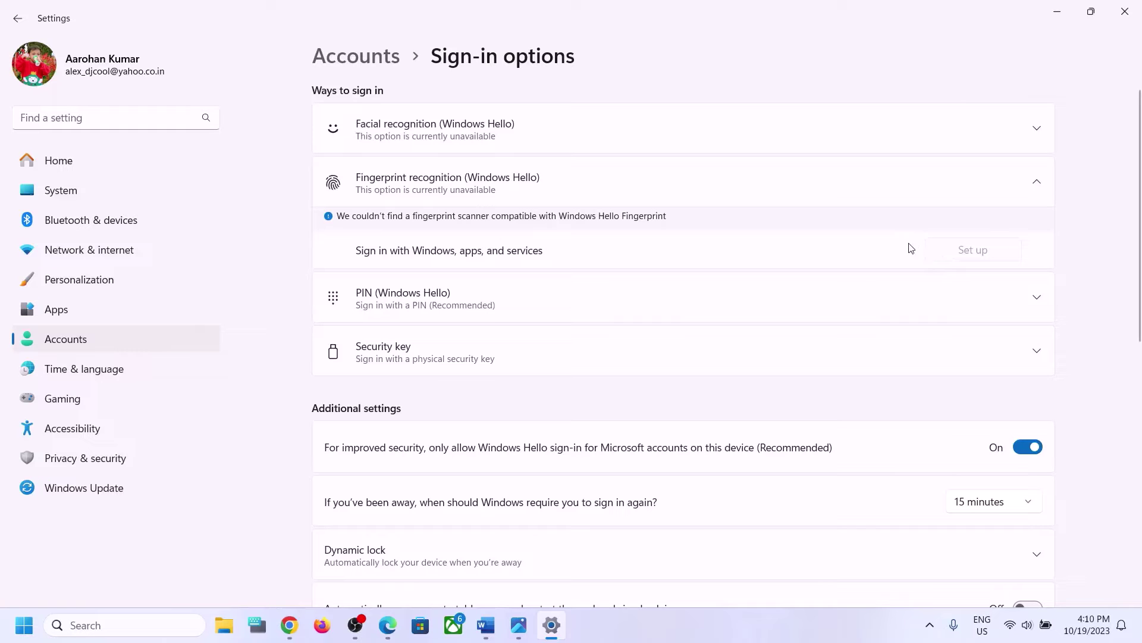
Step: Check the Word guide, then expand the PIN (Windows Hello) sign-in options
left_click(486, 625)
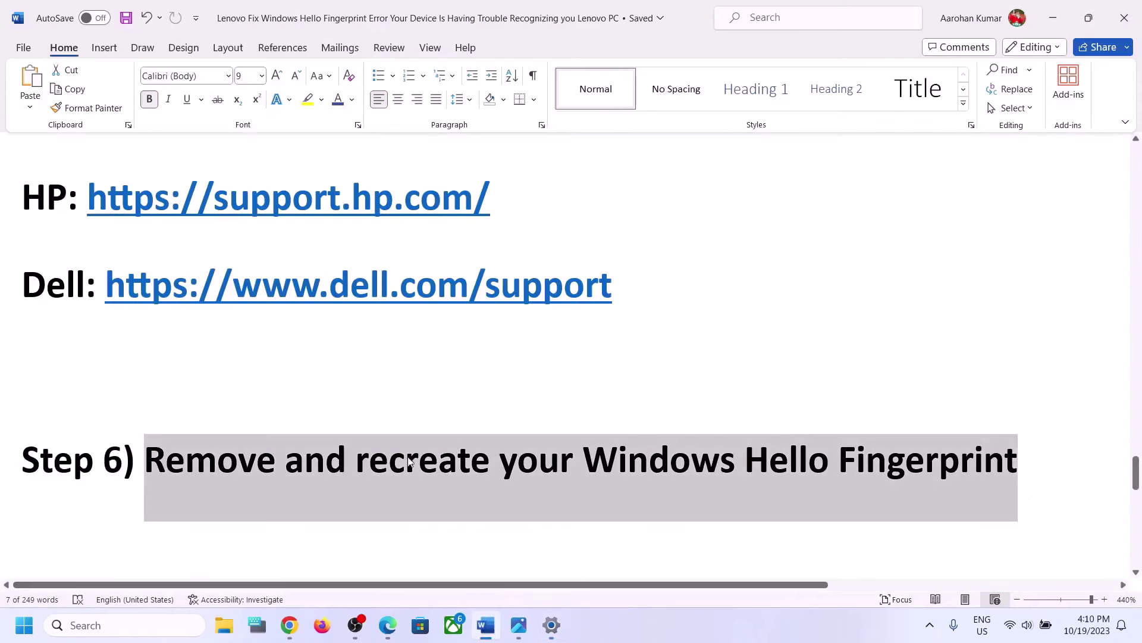
scroll(404, 461, "down", 3)
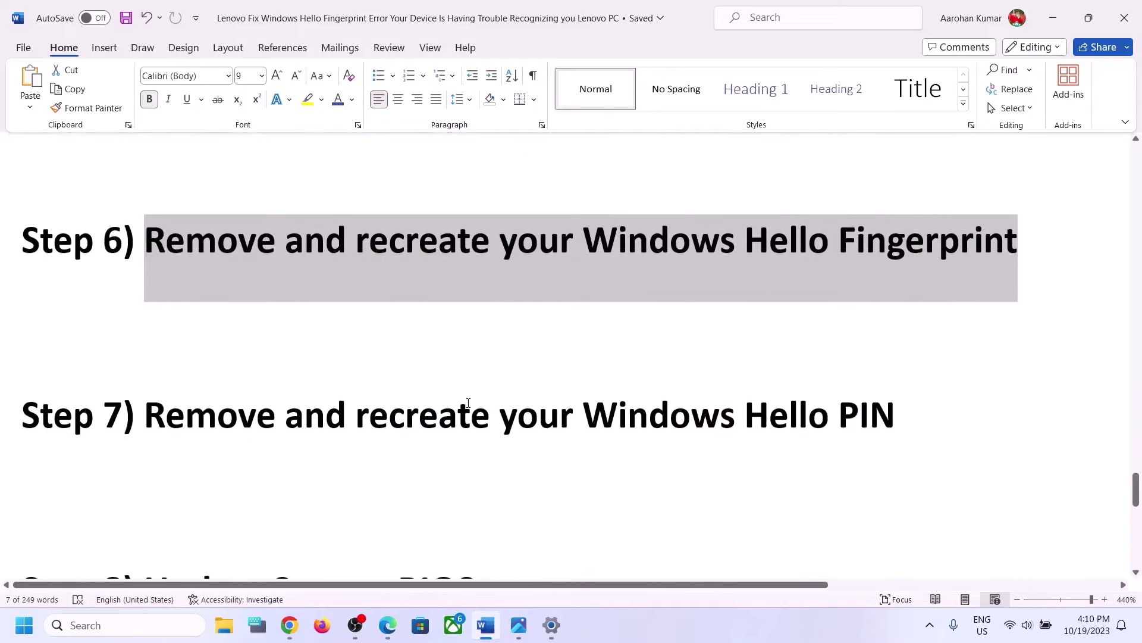
left_click(1053, 18)
left_click(446, 309)
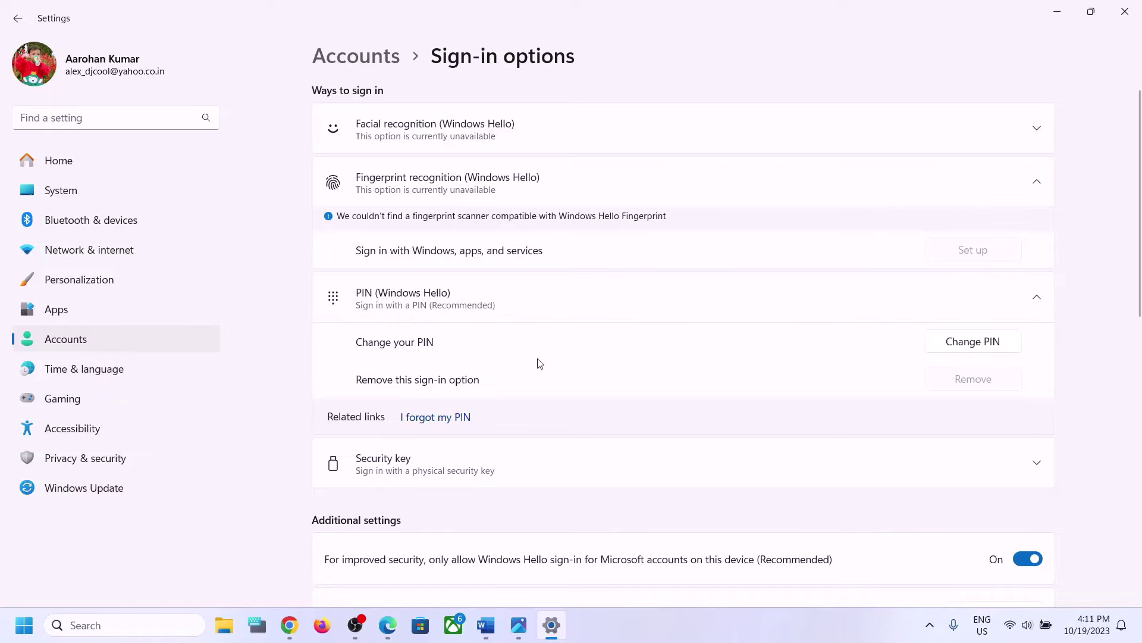
Step: Minimize Settings and highlight the Update System BIOS heading in the Word guide
left_click(1055, 6)
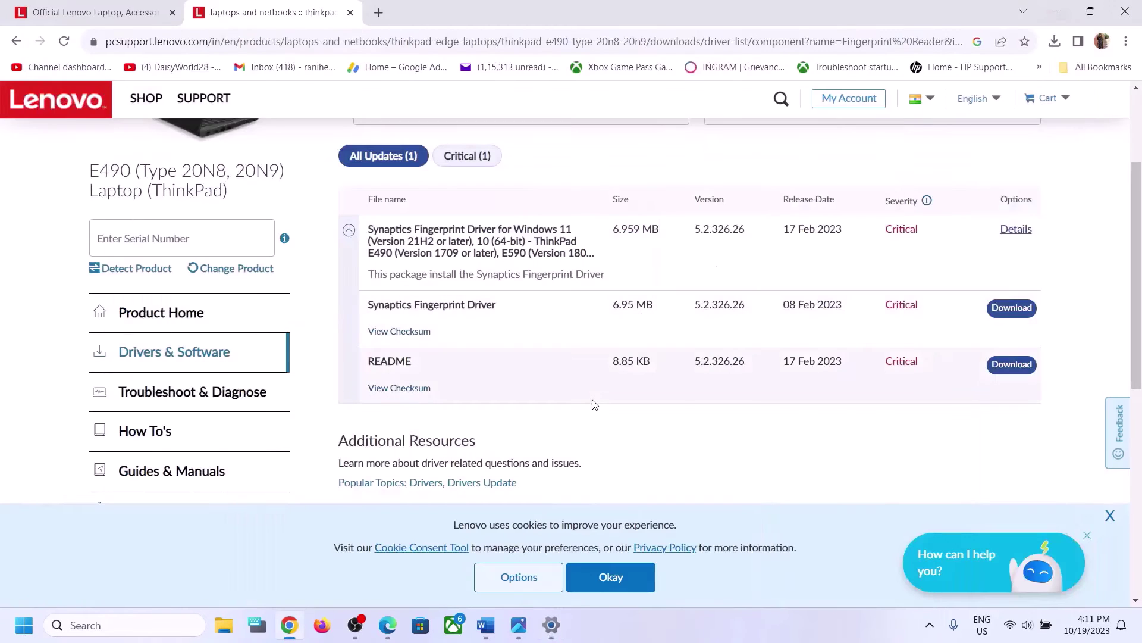
left_click(486, 625)
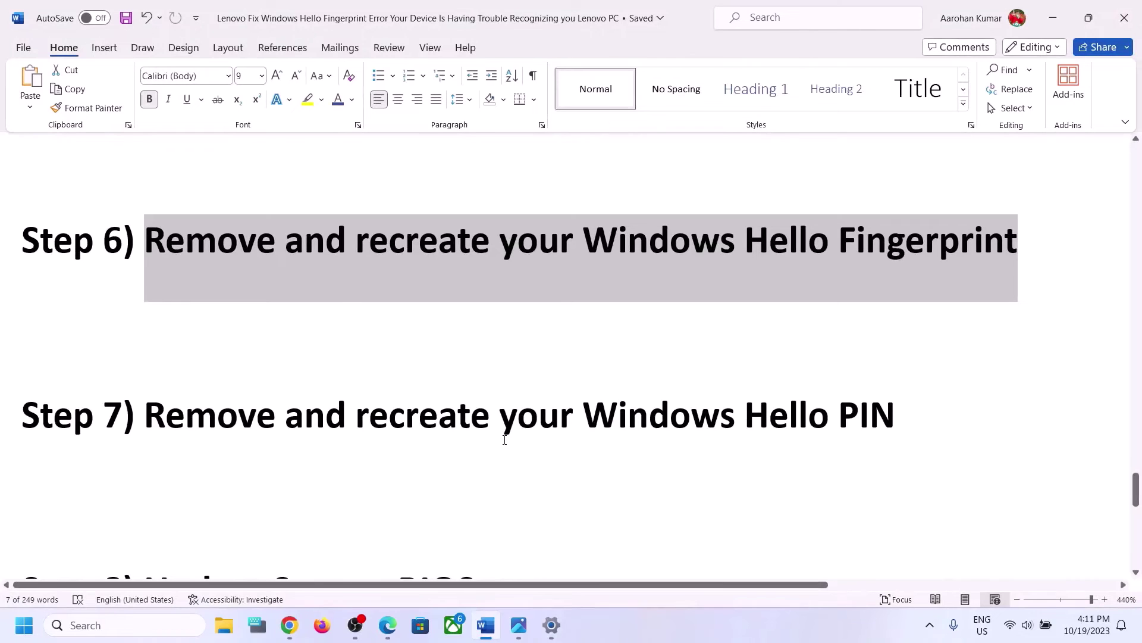
scroll(505, 440, "down", 3)
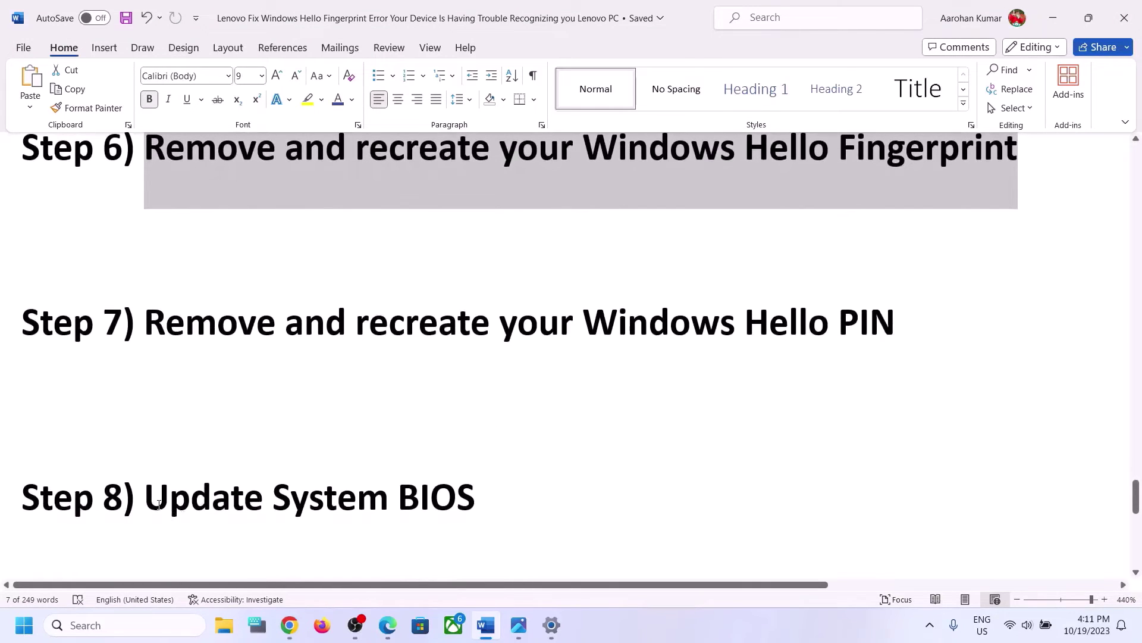
left_click_drag(159, 505, 488, 488)
Step: Return to the E490 manual driver list and show the BIOS/UEFI updates, headed by 1.35
key("alt+Tab")
scroll(203, 464, "up", 3)
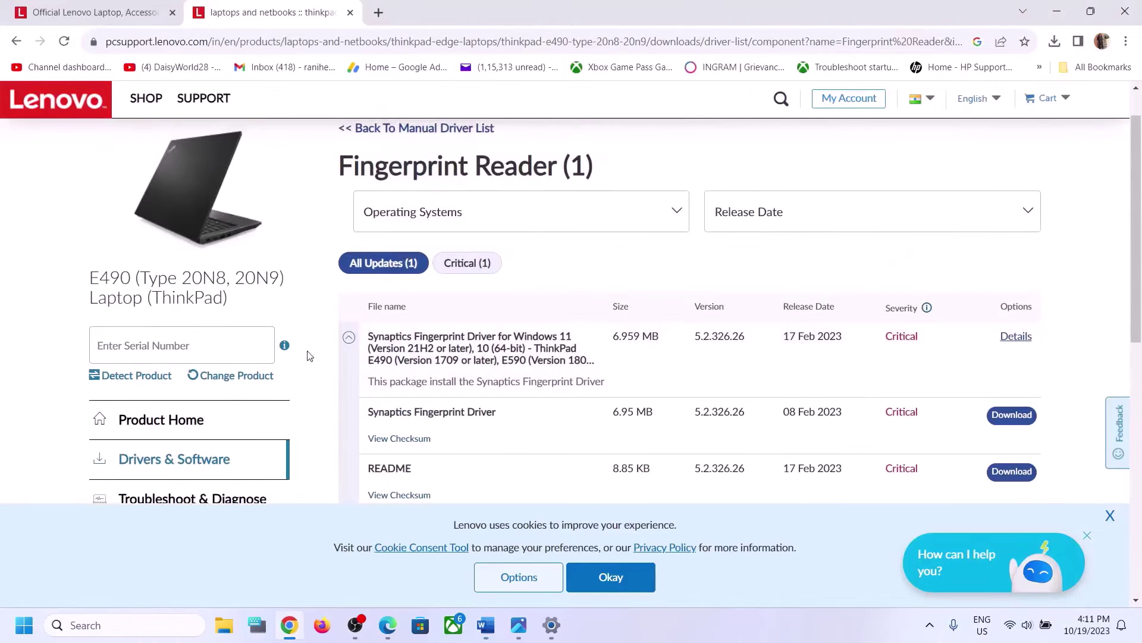
scroll(588, 352, "down", 1)
left_click(646, 225)
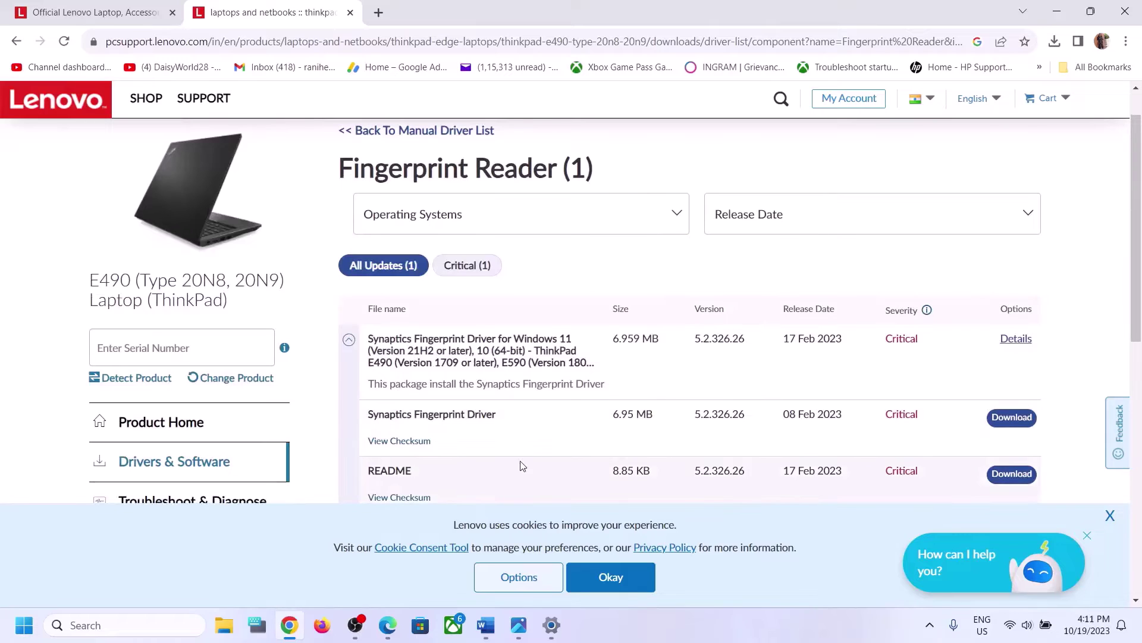
scroll(521, 462, "down", 2)
scroll(520, 466, "up", 3)
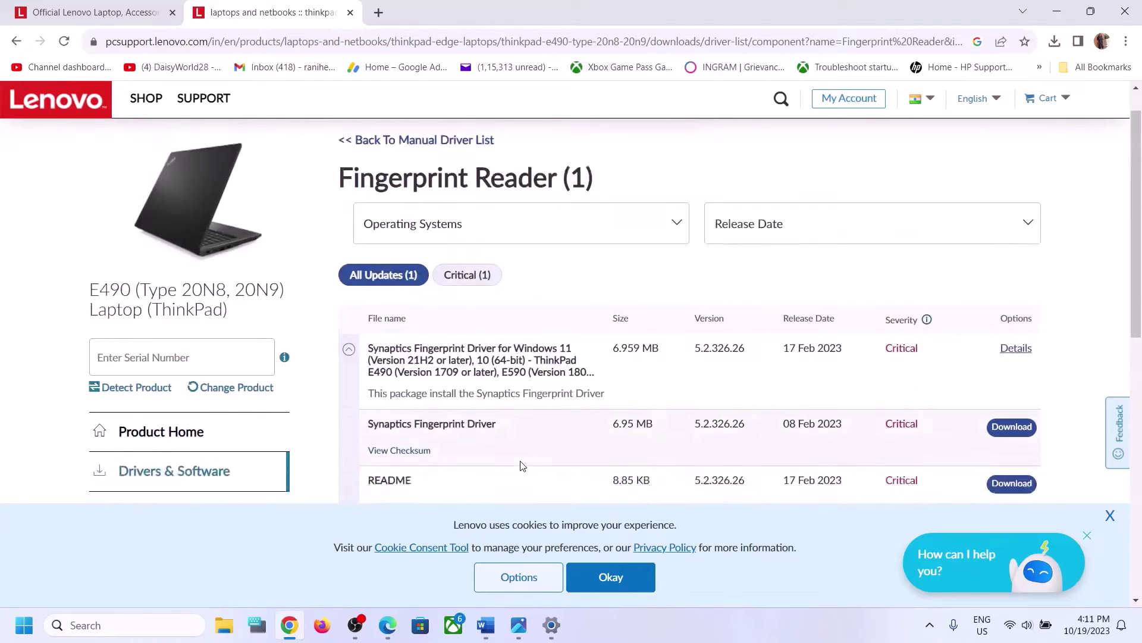
left_click(448, 181)
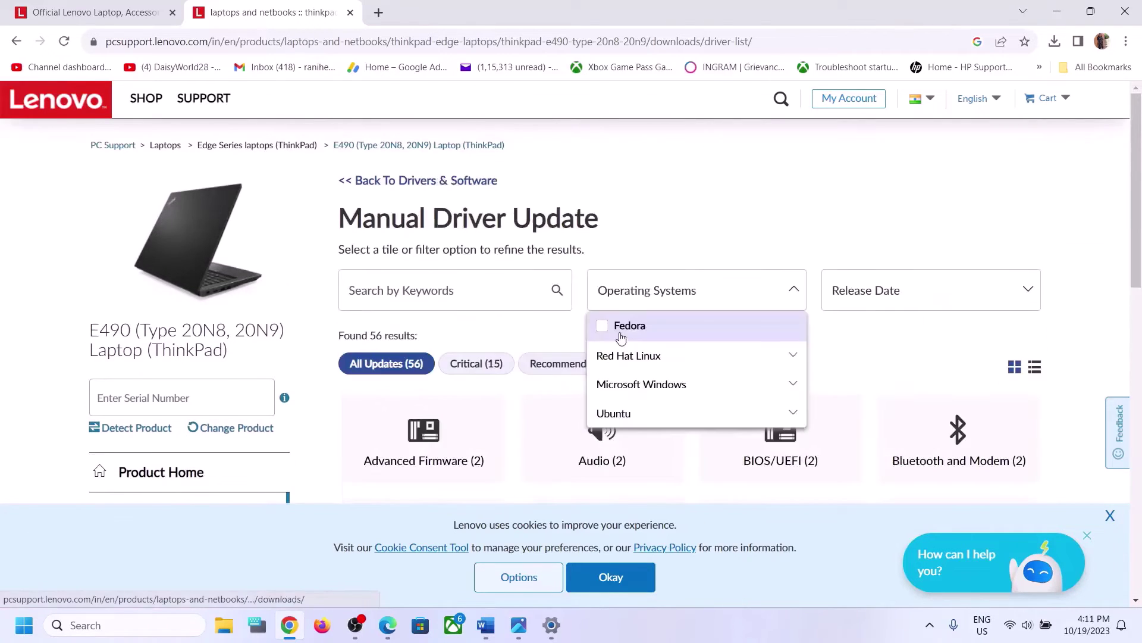
scroll(620, 334, "down", 4)
left_click(797, 225)
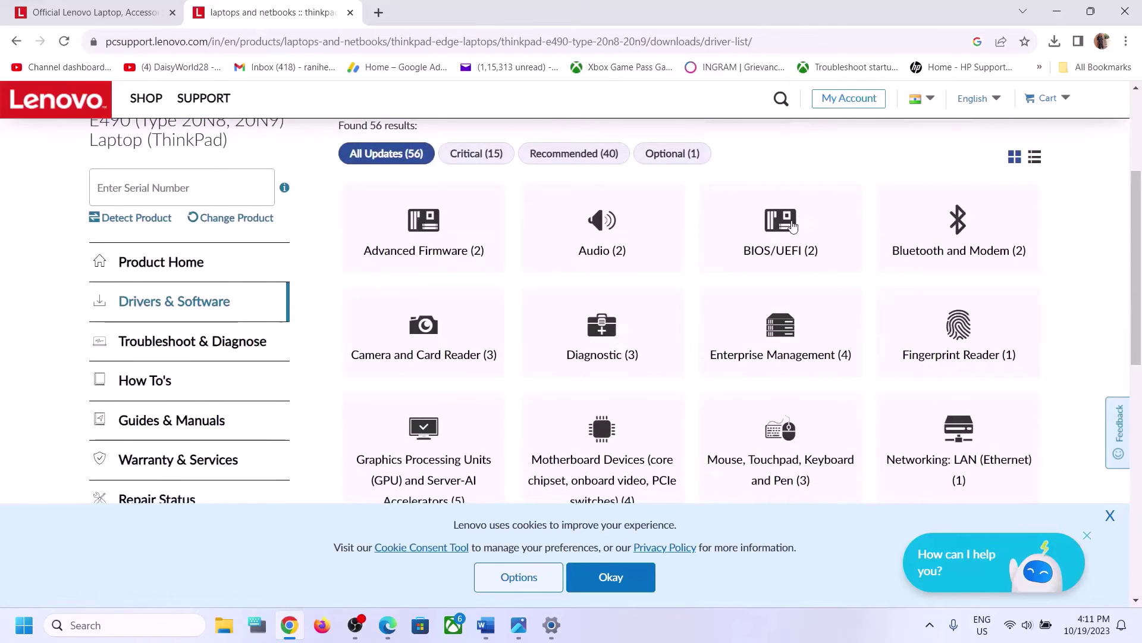
scroll(585, 358, "down", 3)
scroll(586, 358, "up", 1)
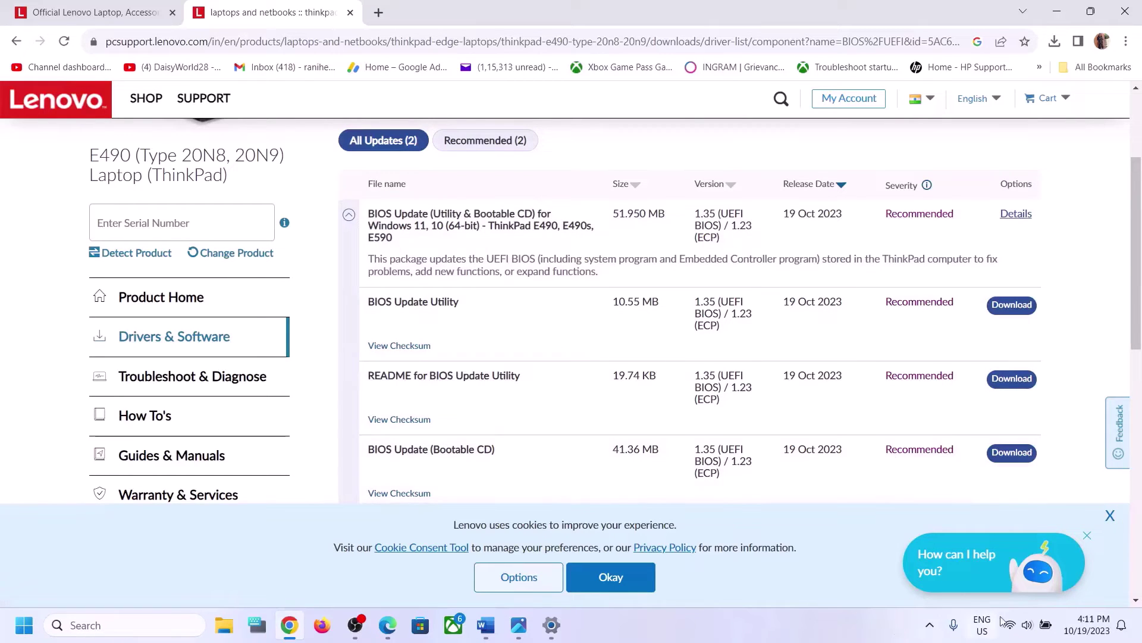
Step: Open and close the quick settings panel, then bring the Word guide forward
left_click(1028, 629)
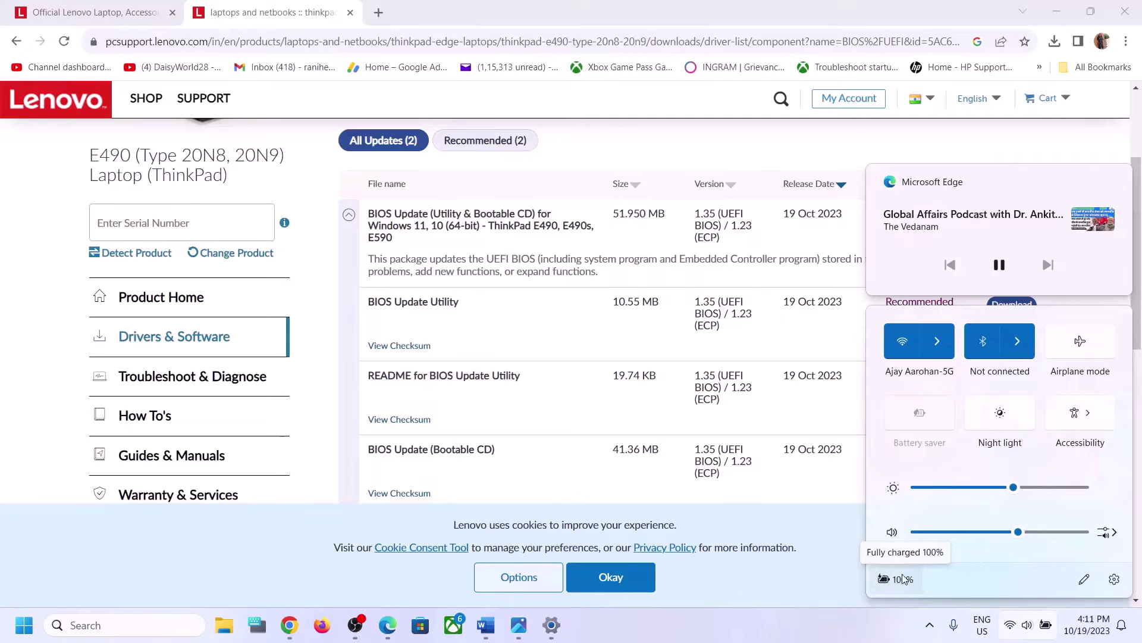
left_click(822, 633)
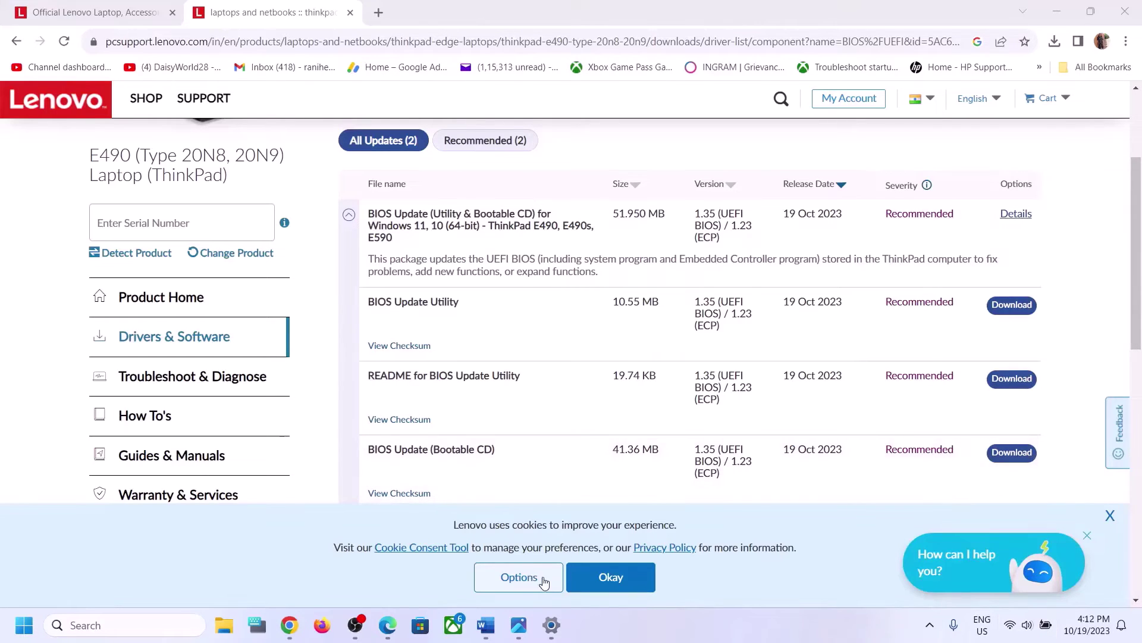
left_click(486, 625)
Step: Highlight the Windows Clean Boot step and launch System Configuration from search
scroll(408, 469, "down", 3)
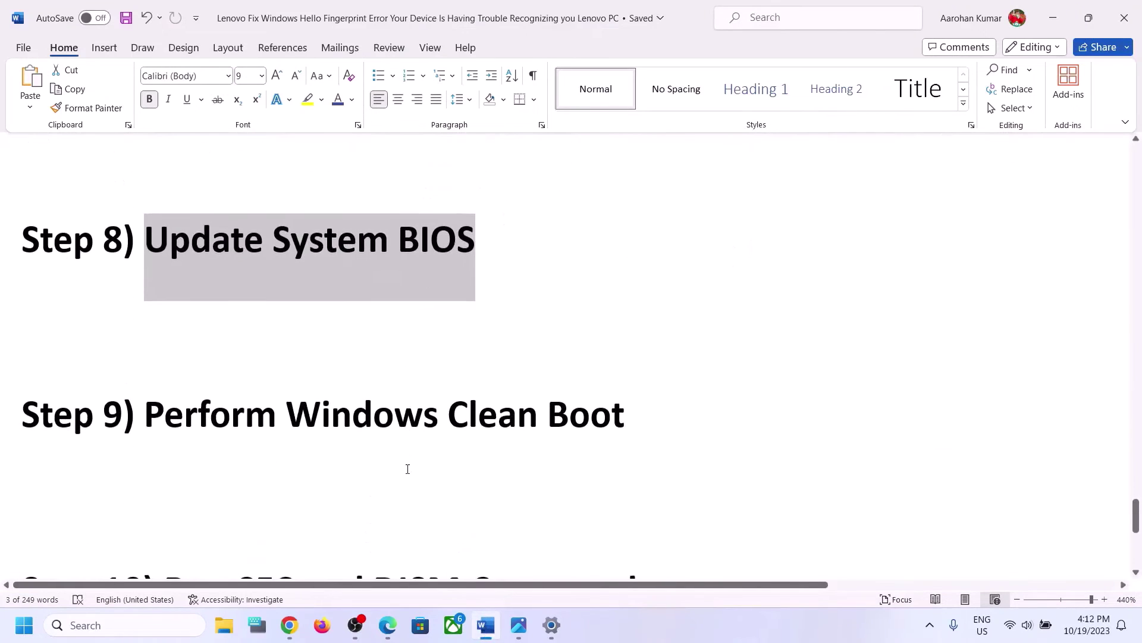
left_click_drag(284, 435, 643, 432)
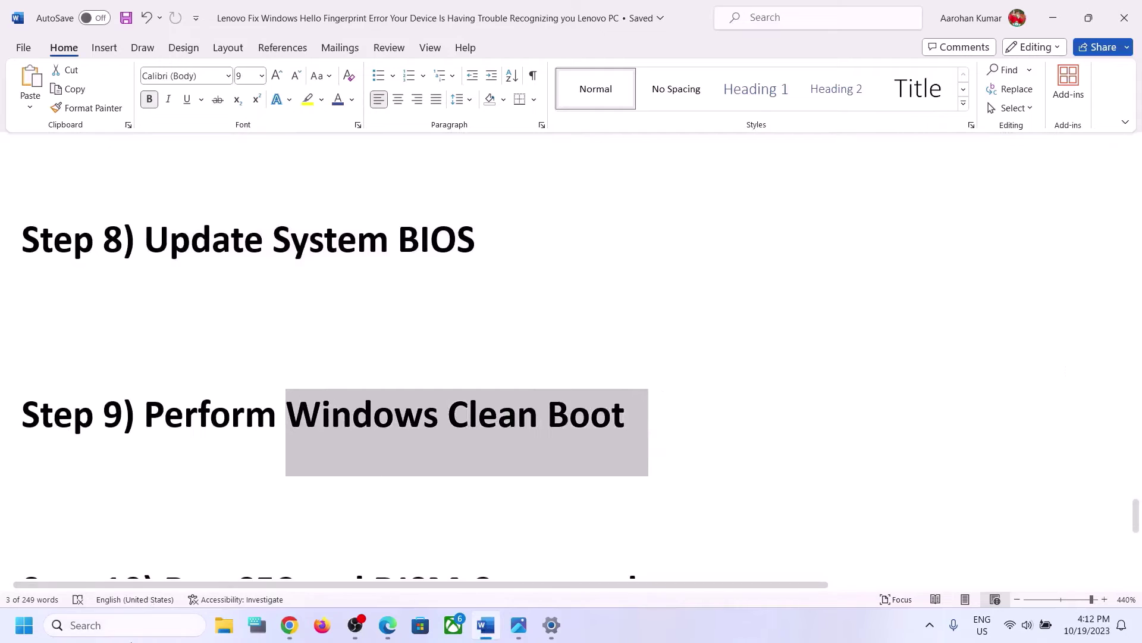
left_click(132, 630)
type("system")
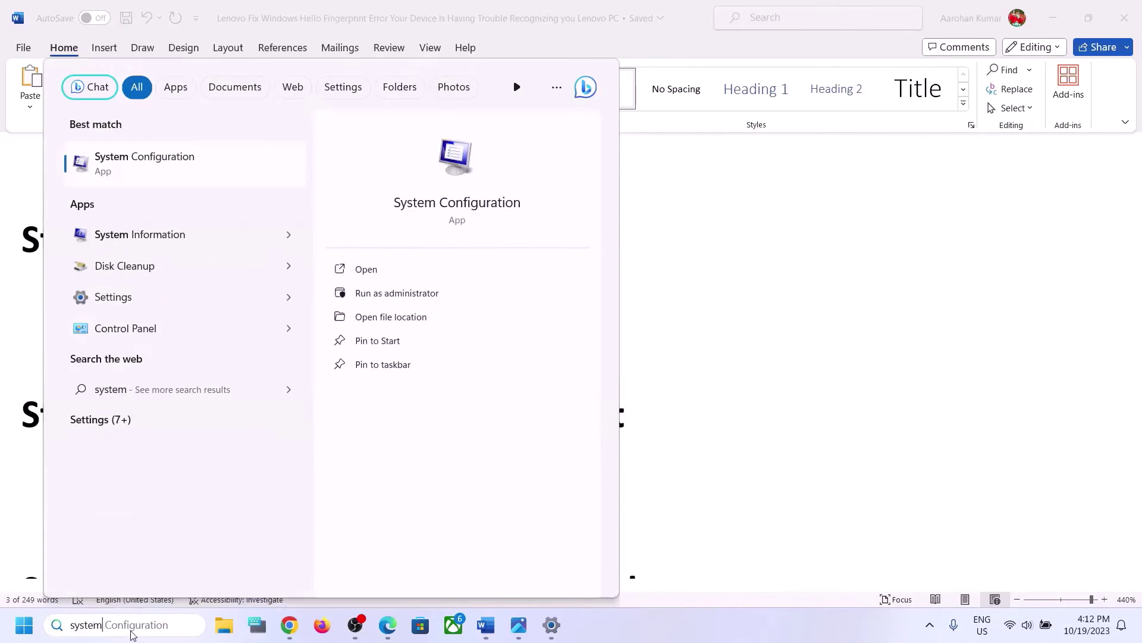
key("Right")
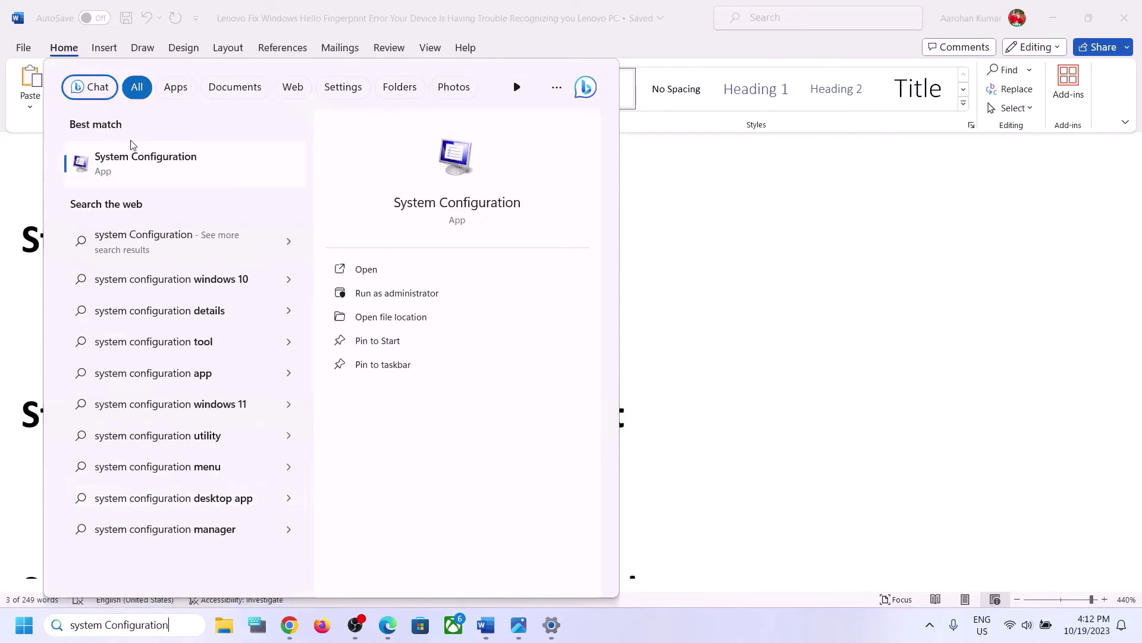
left_click(132, 152)
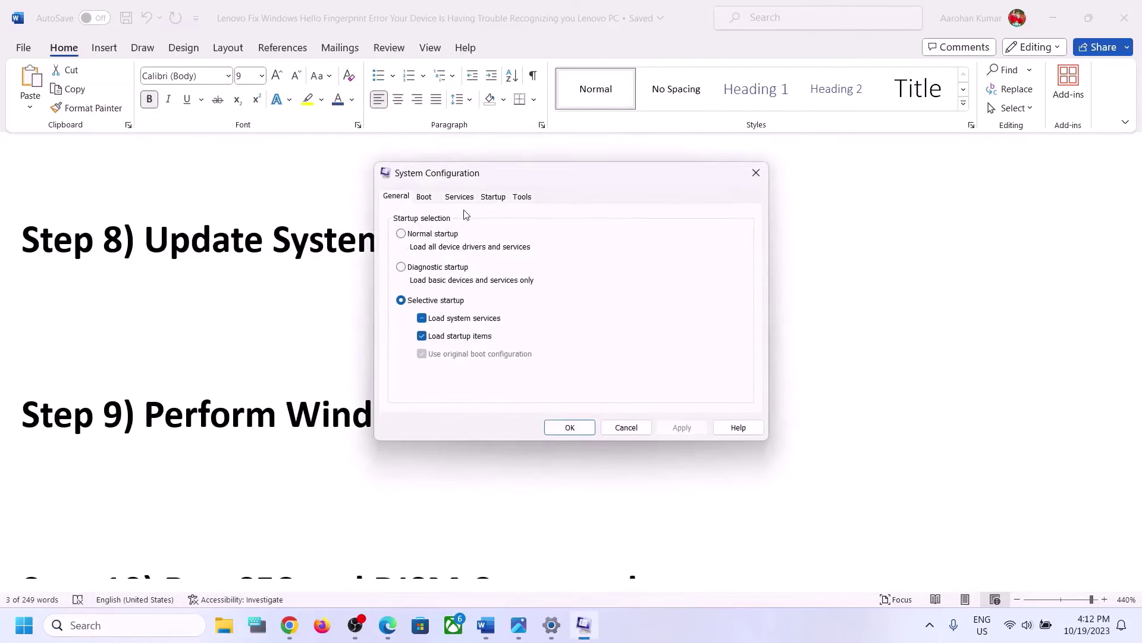
Step: Hide all Microsoft services on the Services tab, confirm with OK, and scroll to Step 10
left_click(459, 197)
left_click(397, 404)
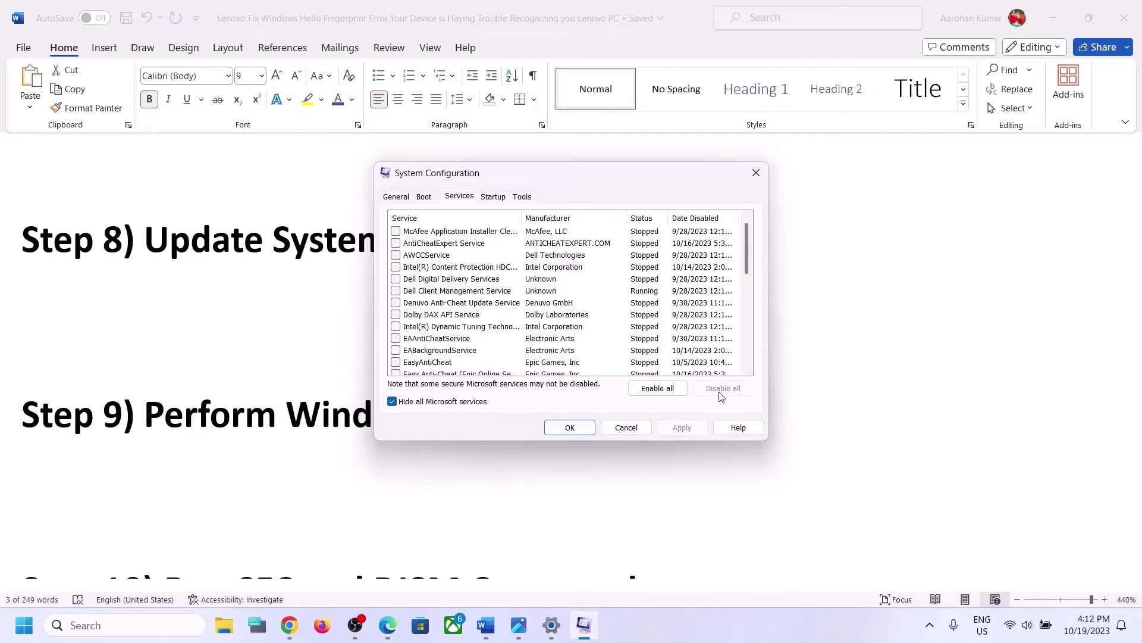
left_click(569, 427)
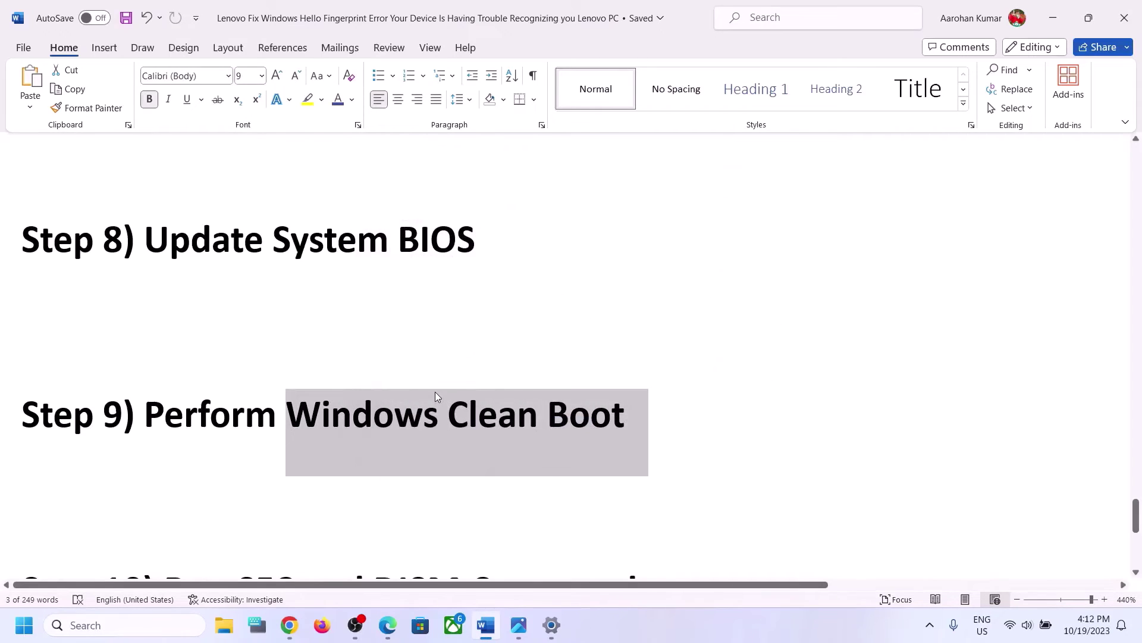
scroll(434, 391, "down", 2)
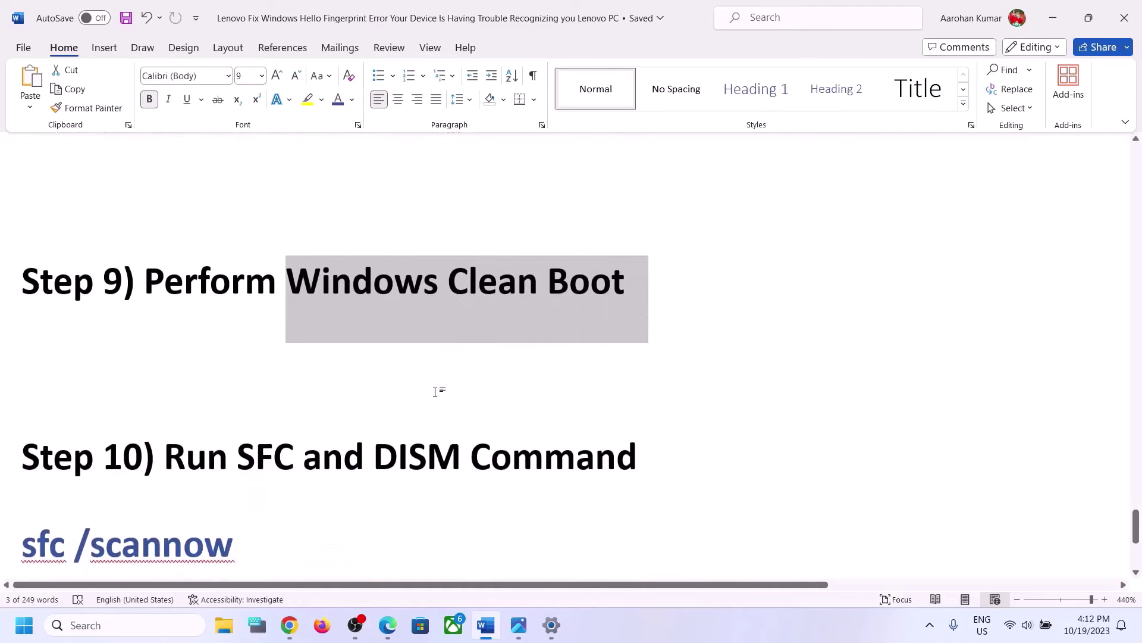
scroll(435, 392, "down", 3)
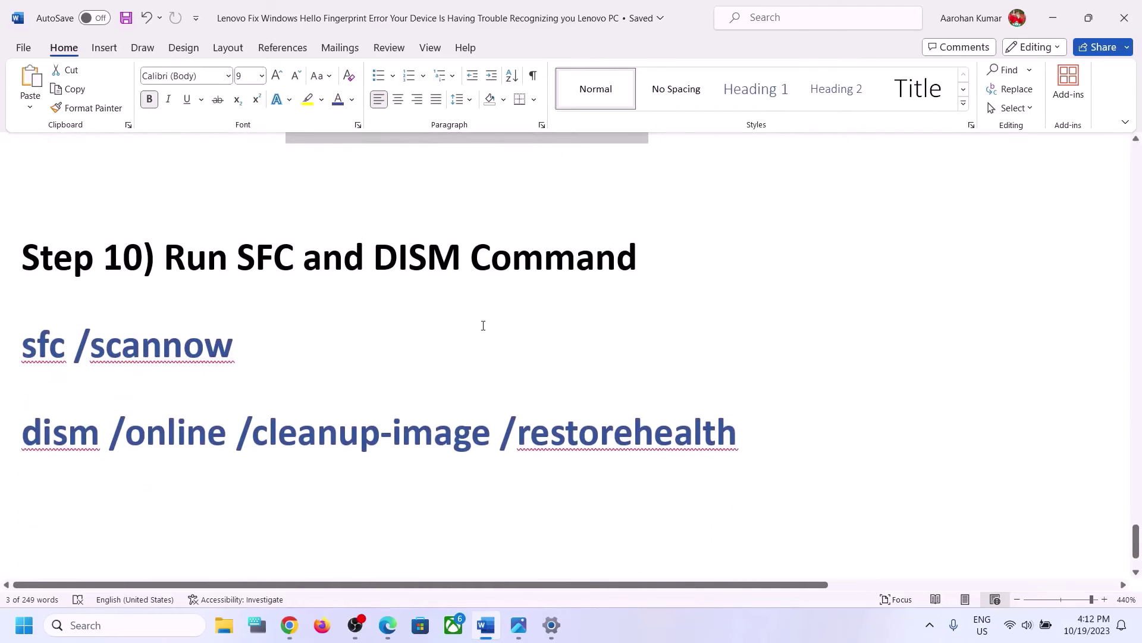
Step: Copy sfc /scannow from the guide and run it in an administrator Command Prompt
left_click_drag(259, 350, 4, 342)
key("ctrl+c")
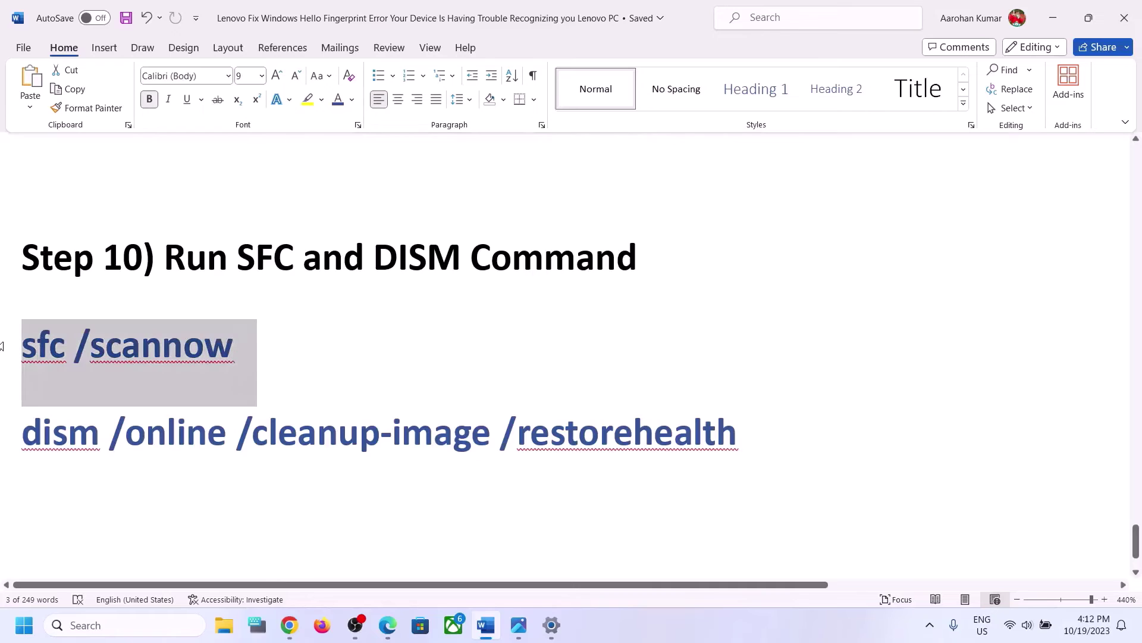
left_click(86, 632)
type("cmd")
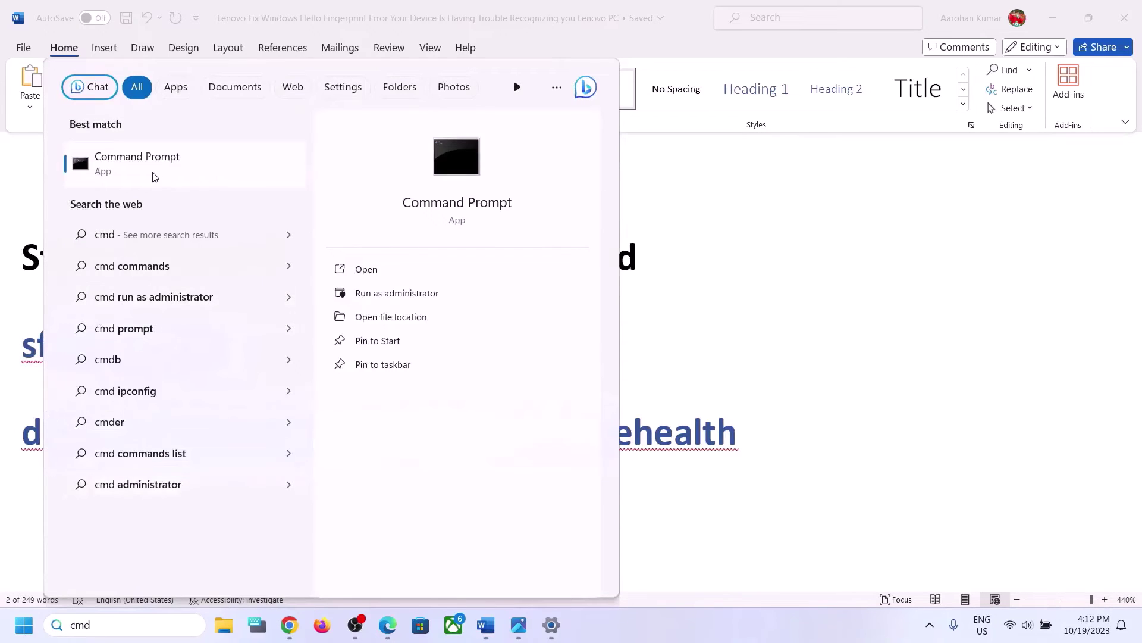
right_click(153, 172)
left_click(218, 190)
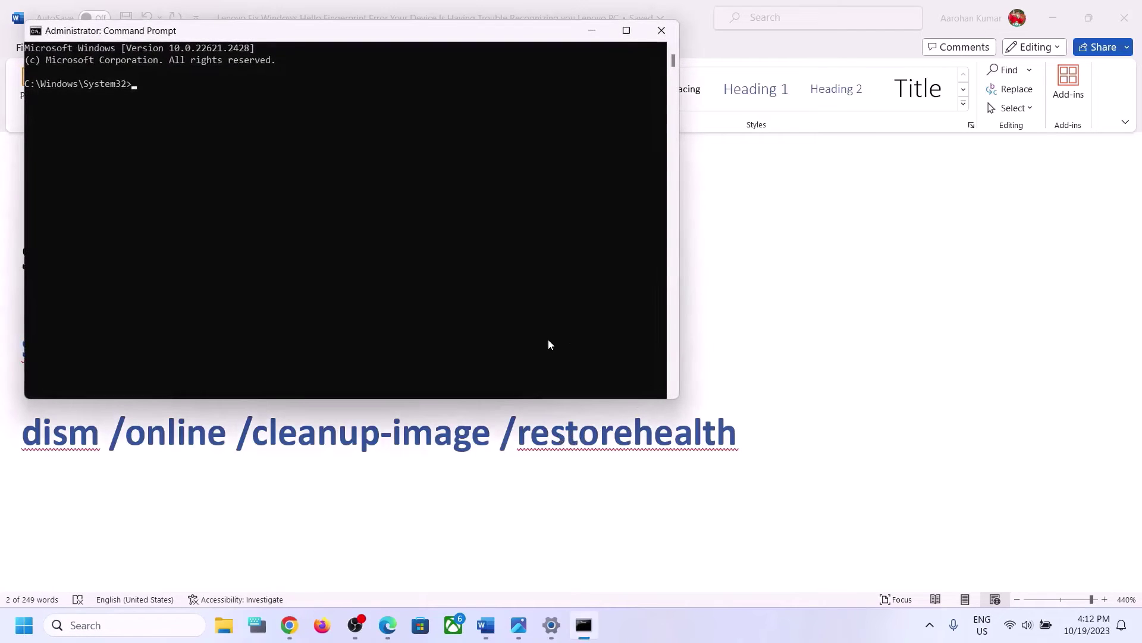
key("ctrl+v")
key("Return")
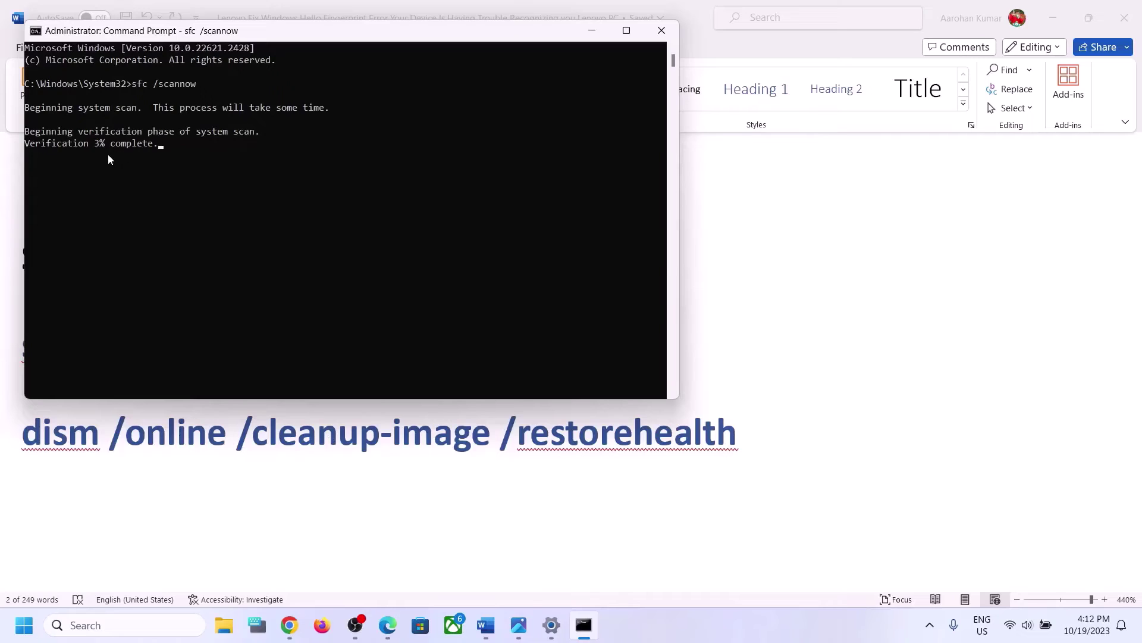
Step: Select the DISM command line in the guide and check the sfc scan progress
left_click(230, 428)
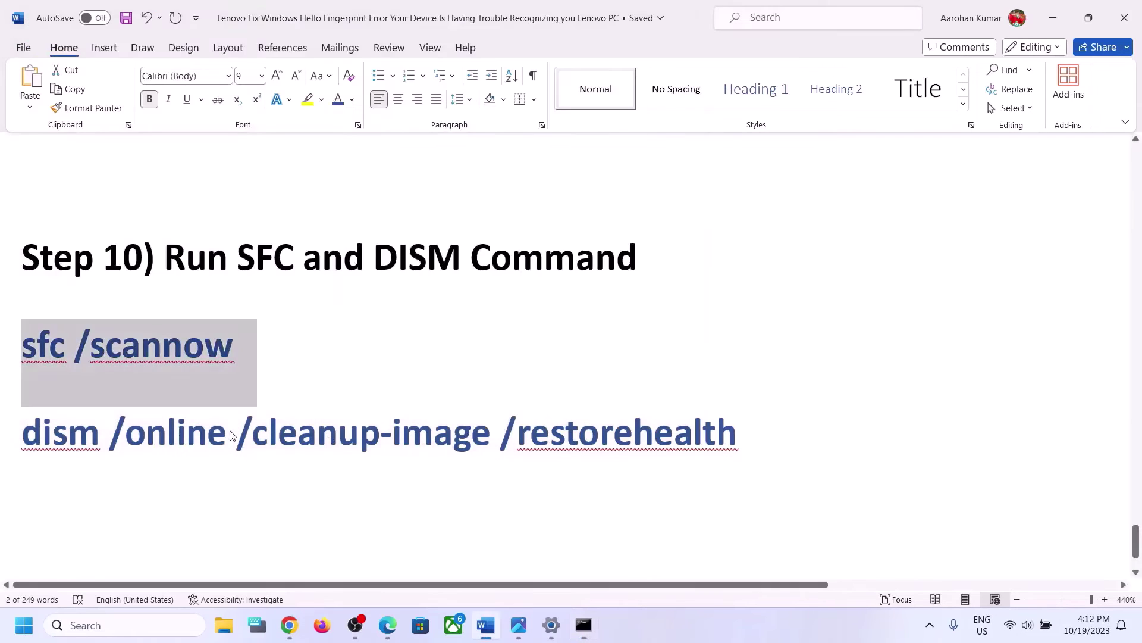
double_click(230, 435)
triple_click(230, 434)
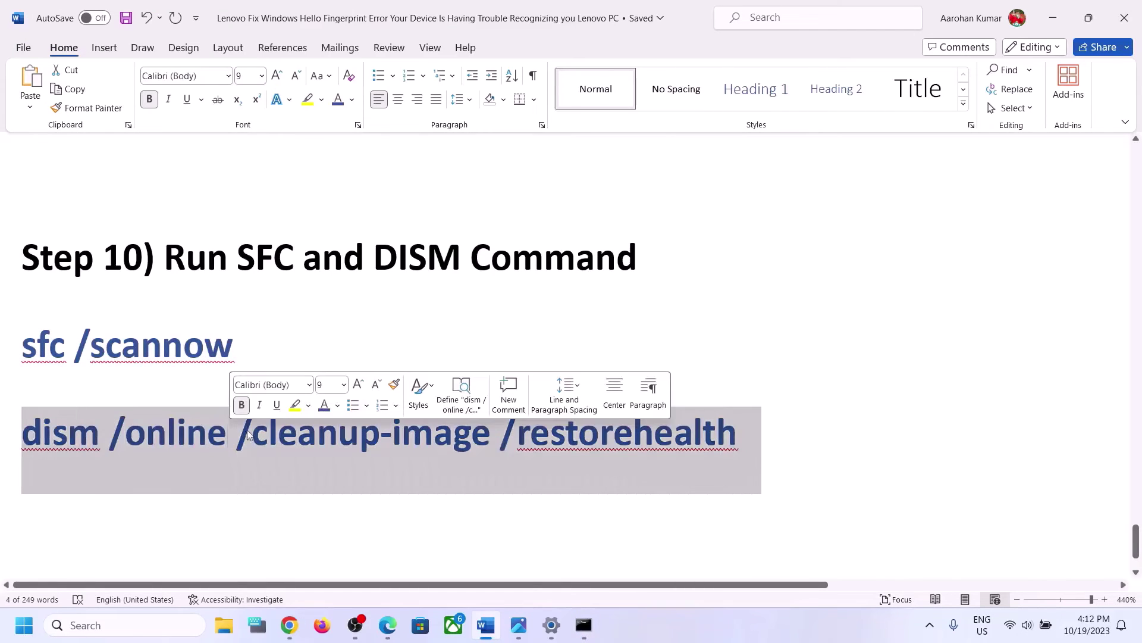
left_click(584, 624)
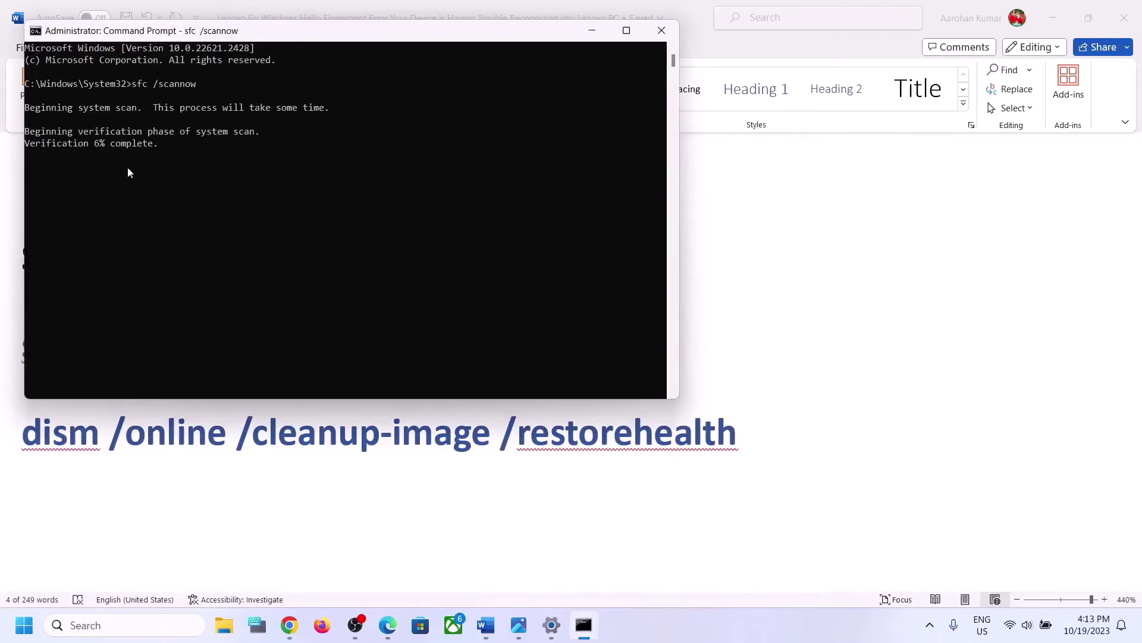
left_click(321, 466)
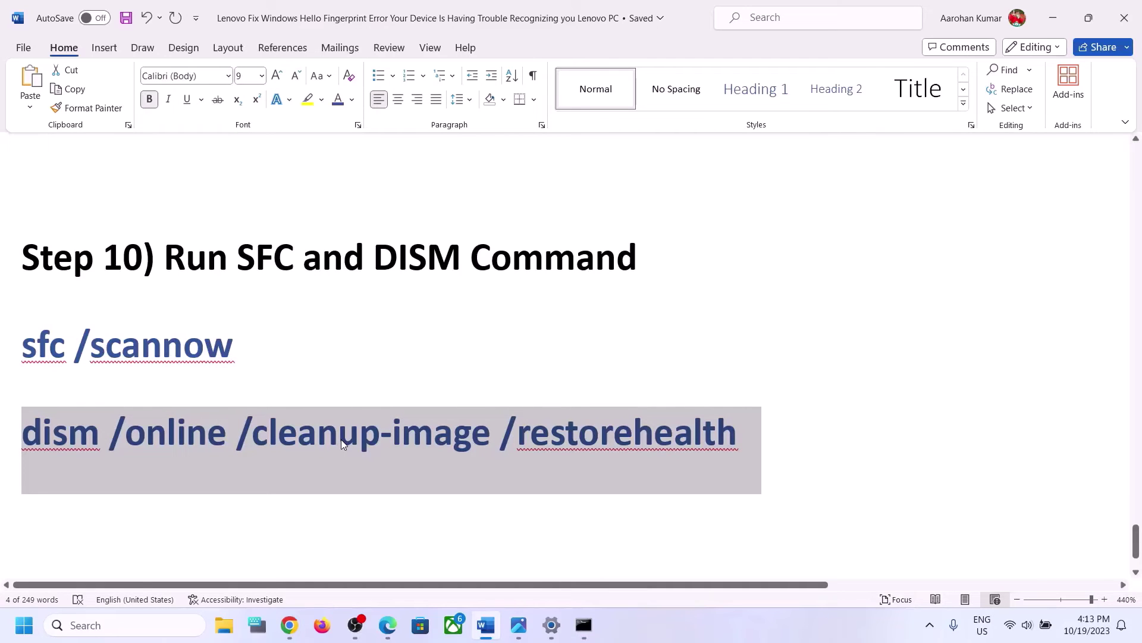
Step: Open and dismiss the Start power menu, then highlight the Step 11 account-creation heading
left_click(1, 638)
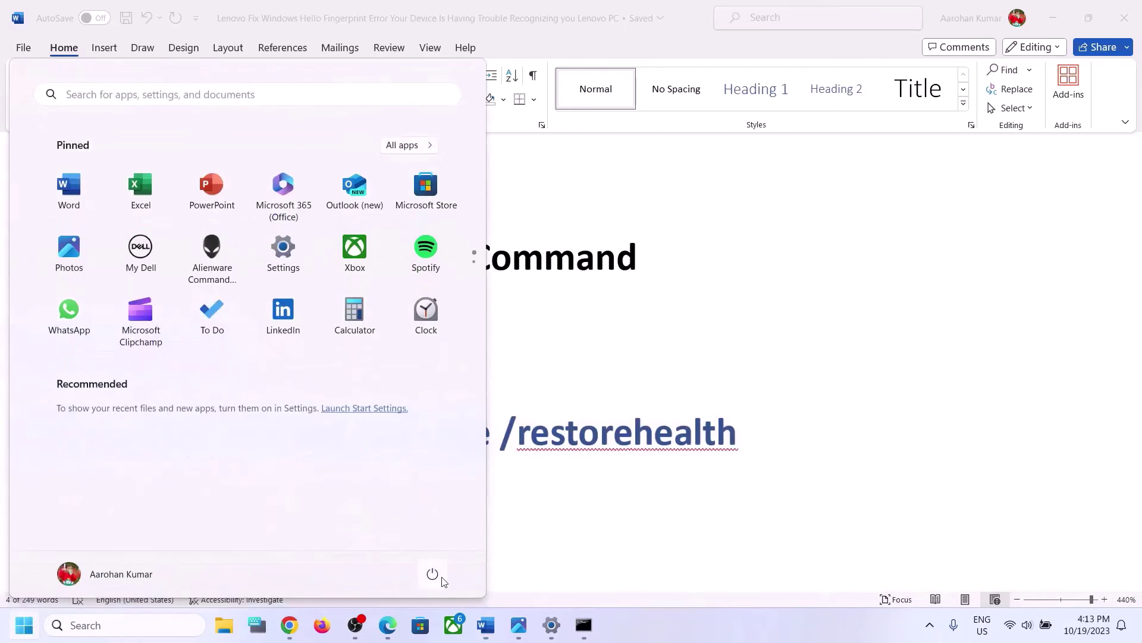
left_click(433, 574)
key("Escape")
key("Escape")
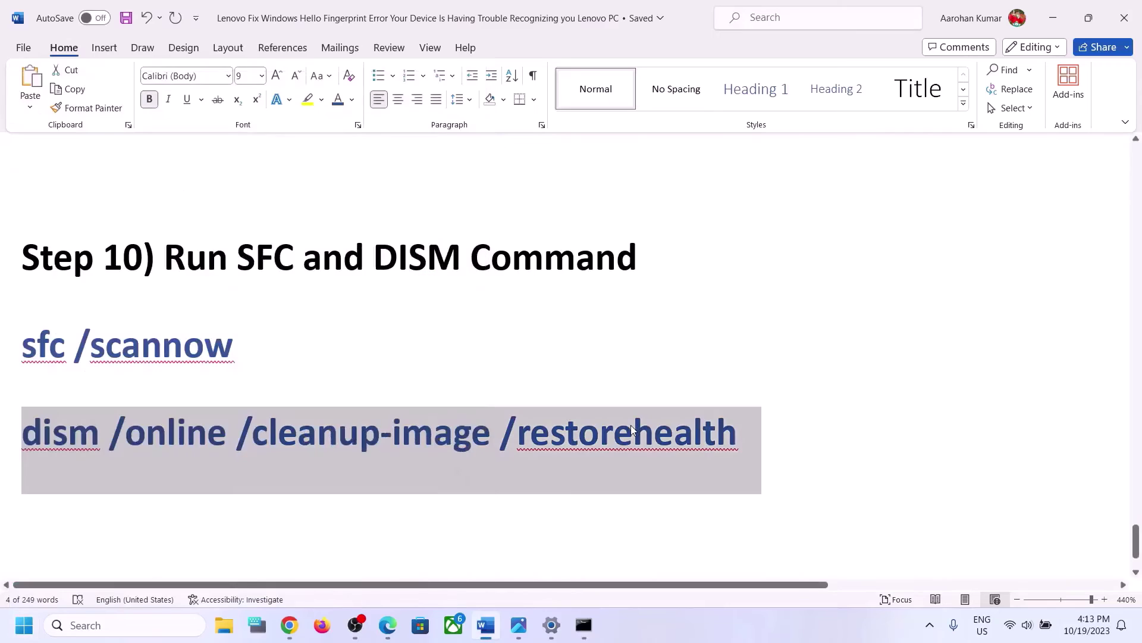
scroll(631, 428, "down", 3)
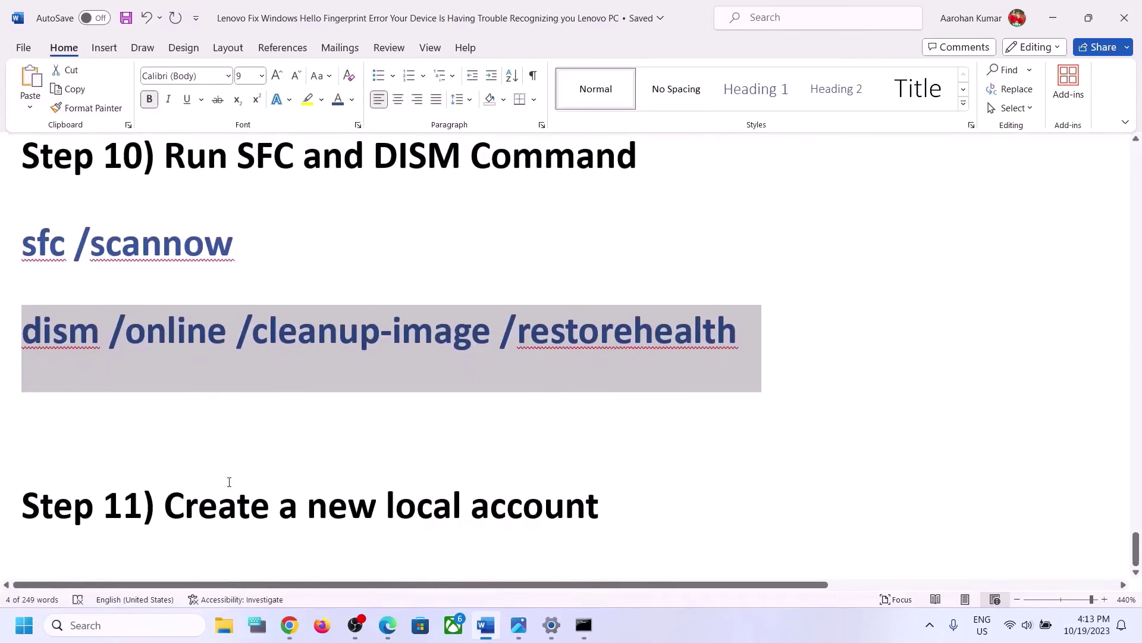
left_click_drag(165, 506, 564, 505)
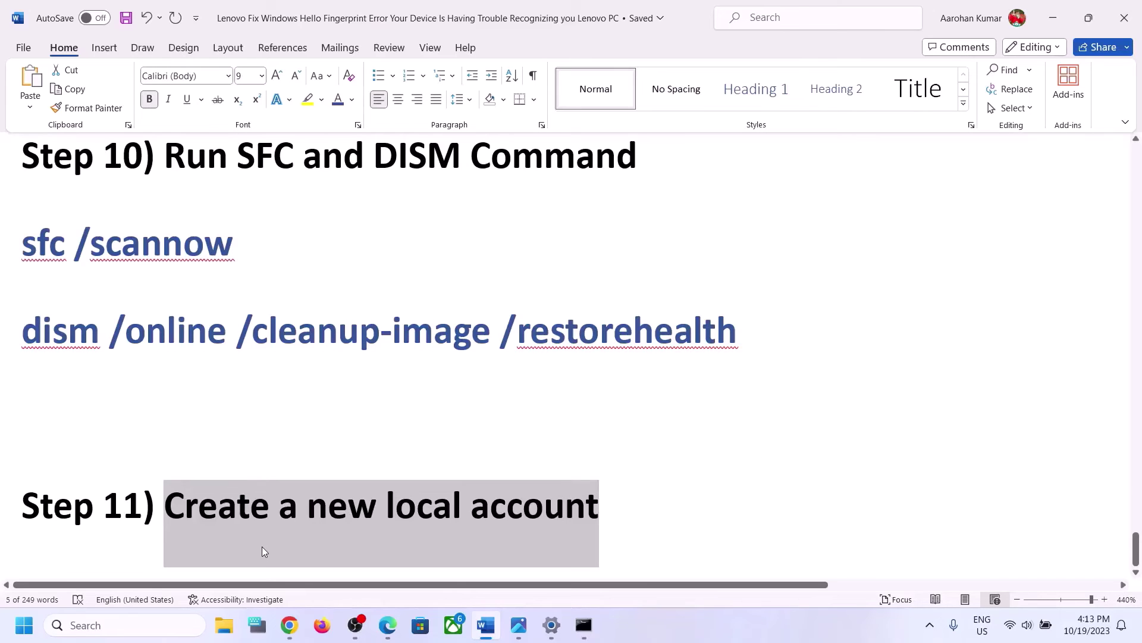
Step: From Accounts > Other users, start adding a local user without a Microsoft account
key("alt+Tab")
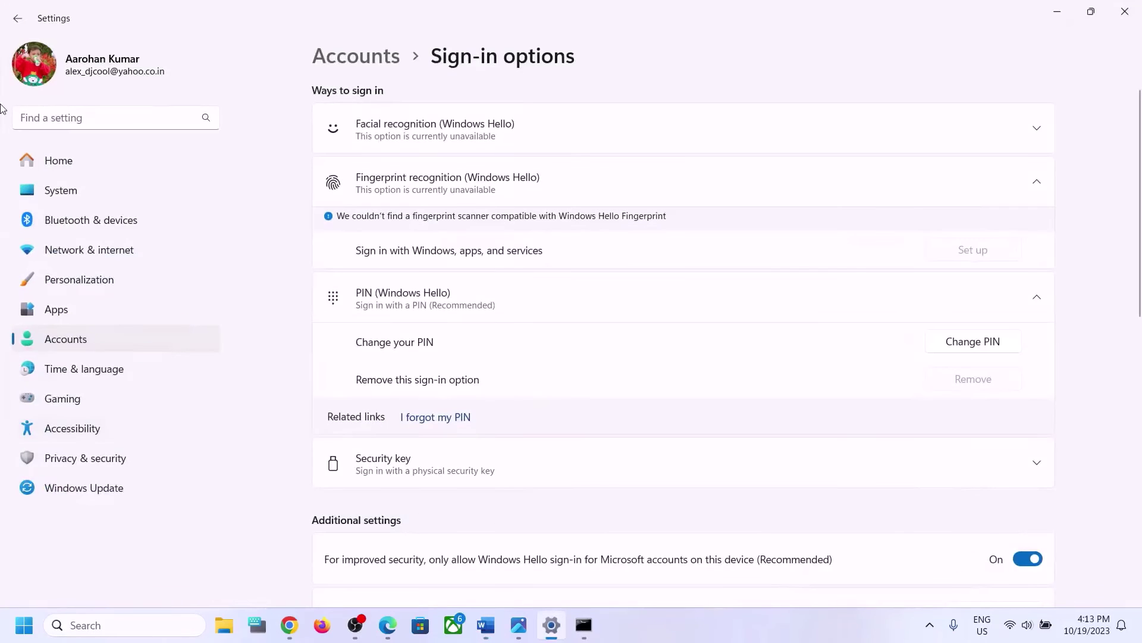
left_click(53, 342)
scroll(487, 377, "down", 7)
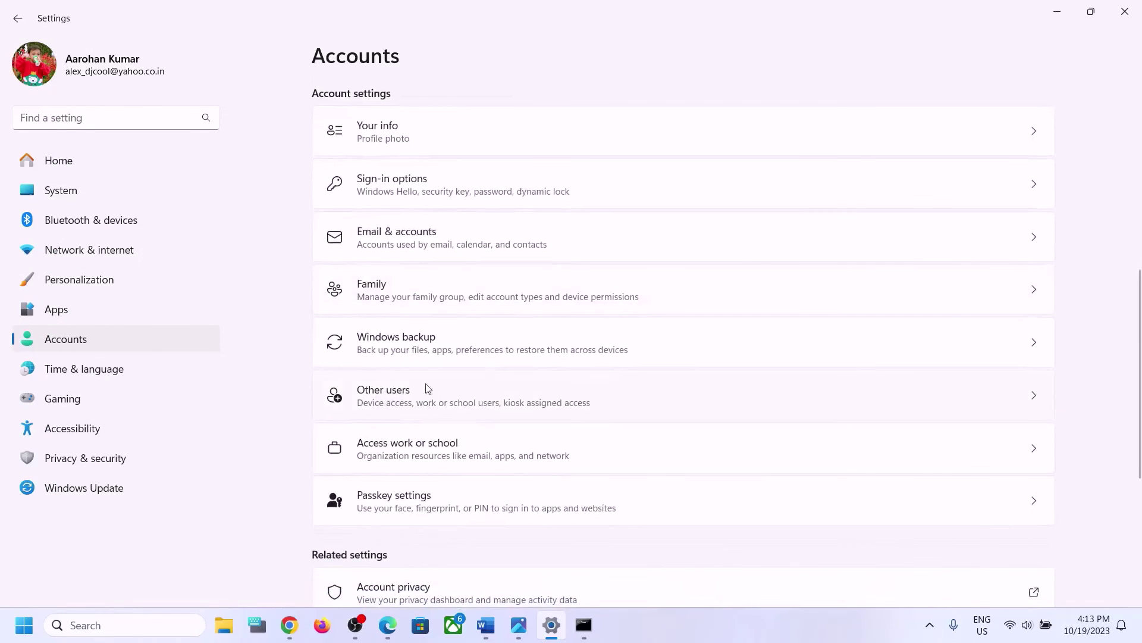
left_click(427, 393)
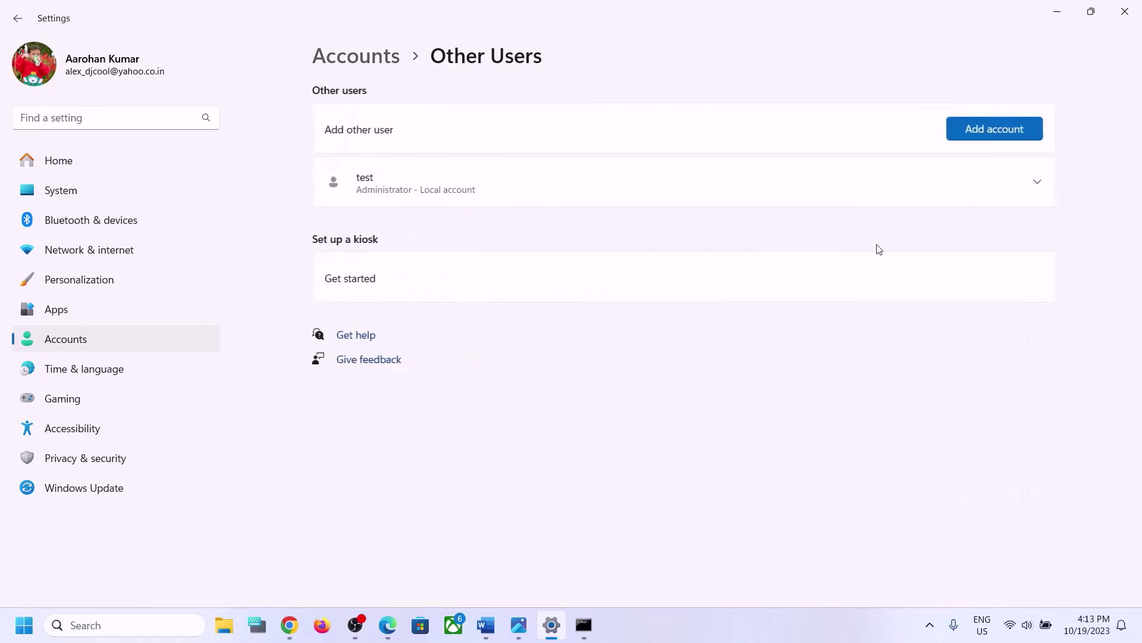
left_click(1008, 127)
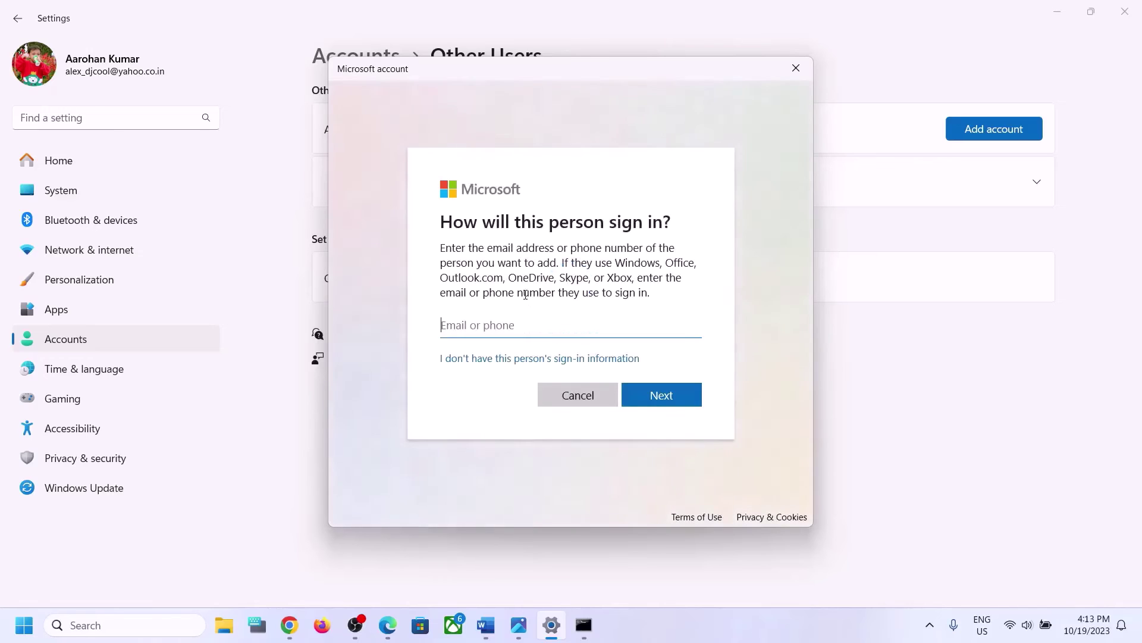
left_click(492, 359)
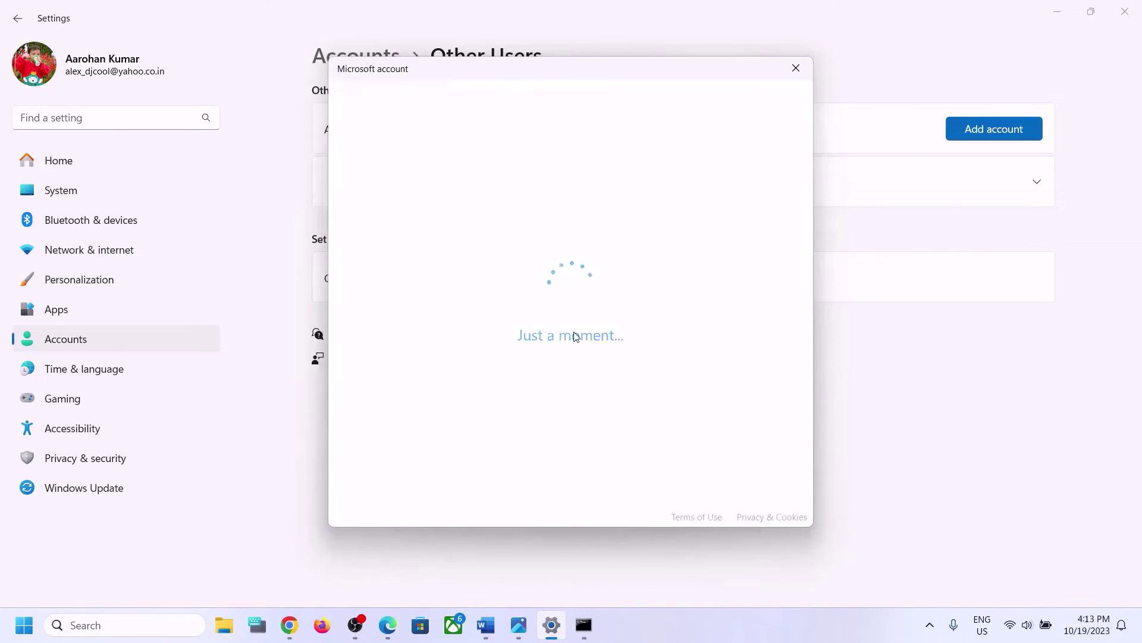
left_click(505, 343)
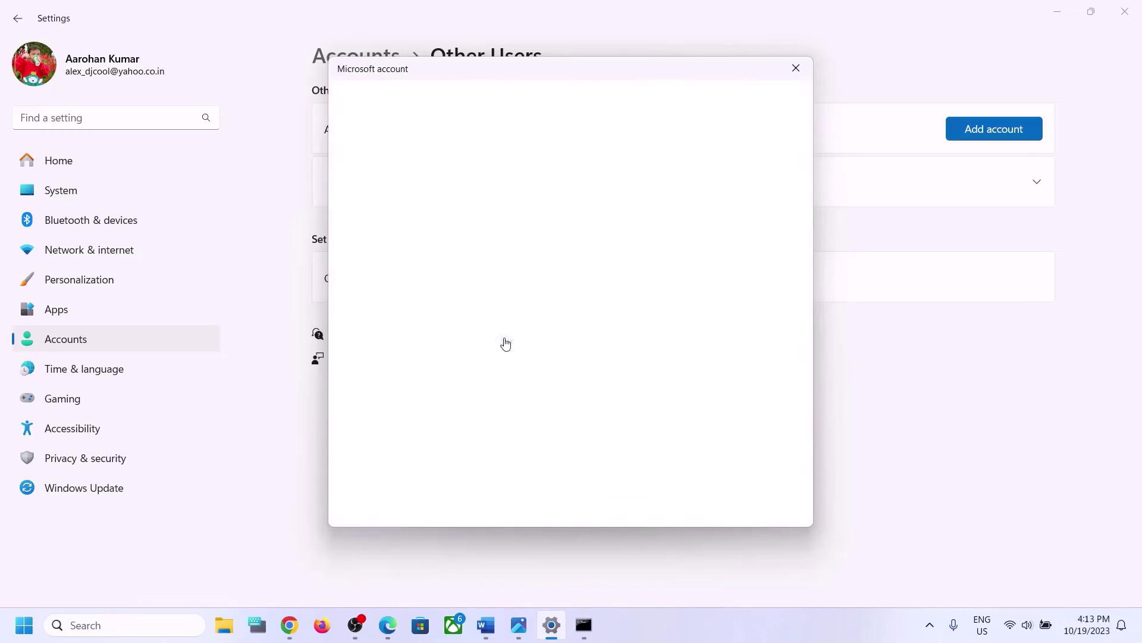
Step: Name the new account test1 and enter and confirm its password
type("test1")
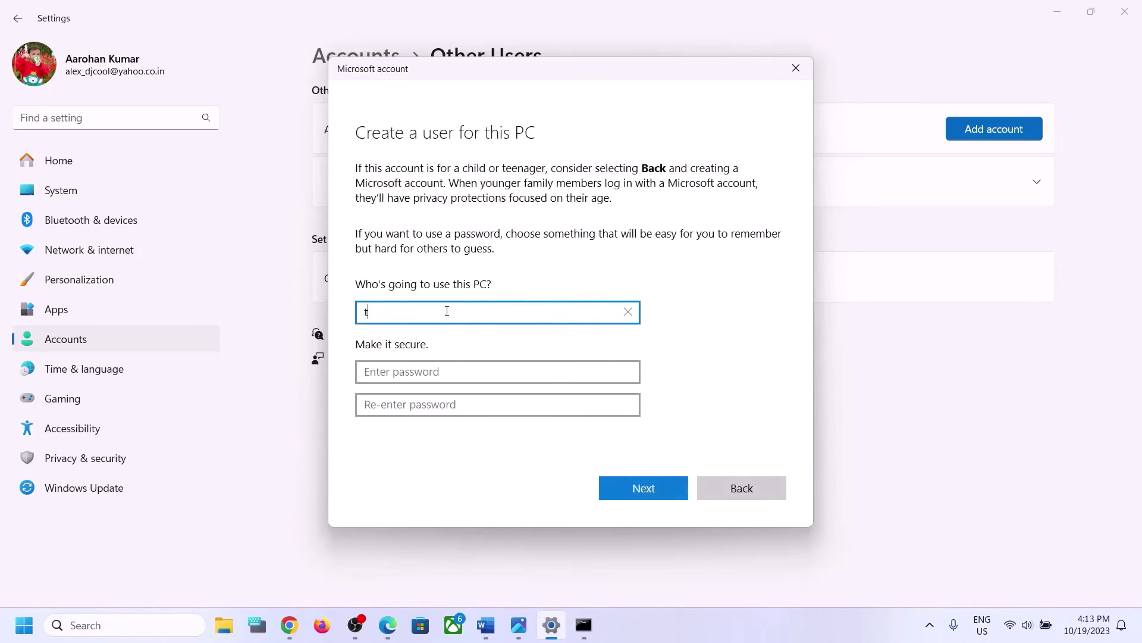
left_click(415, 373)
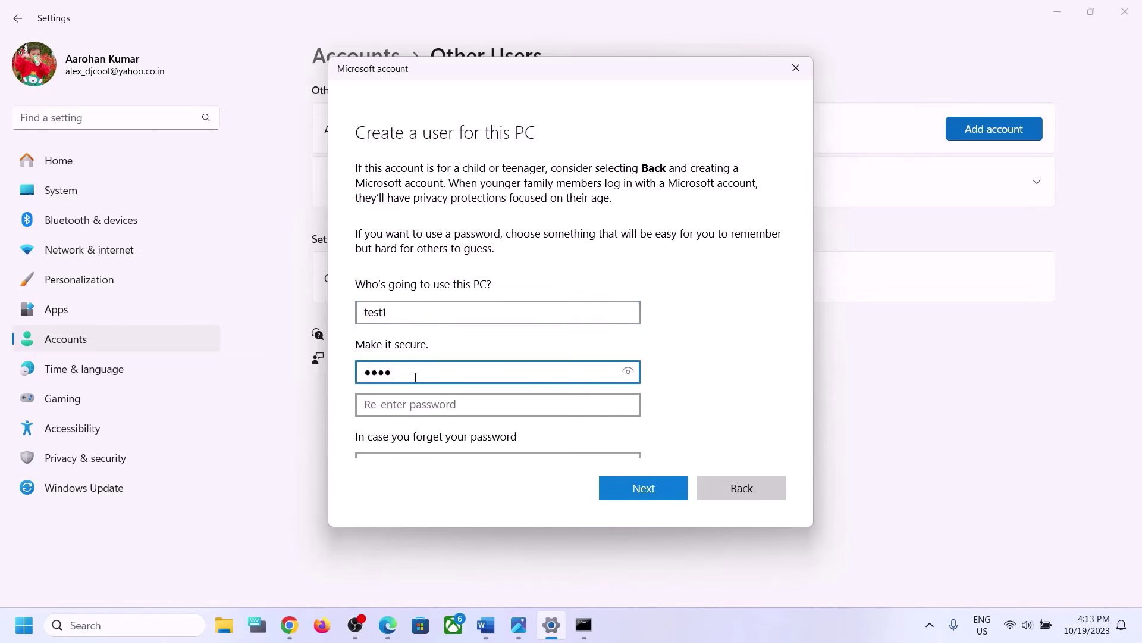
left_click(394, 402)
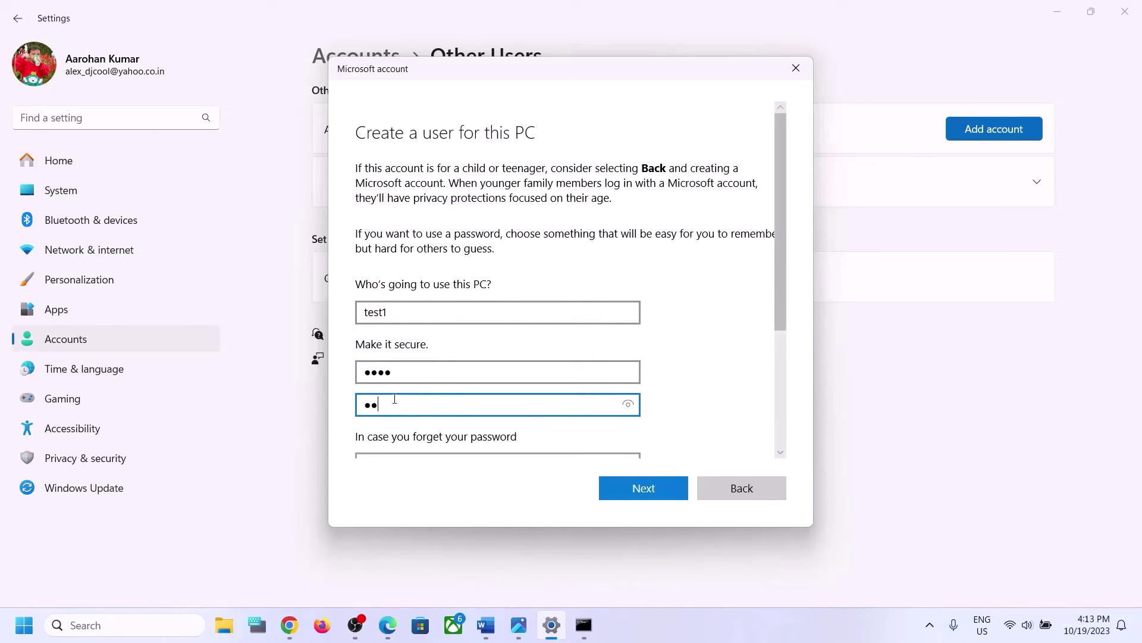
Step: Answer the first pet's name and birth city security questions
scroll(394, 400, "down", 3)
left_click(433, 283)
left_click(432, 298)
left_click(422, 312)
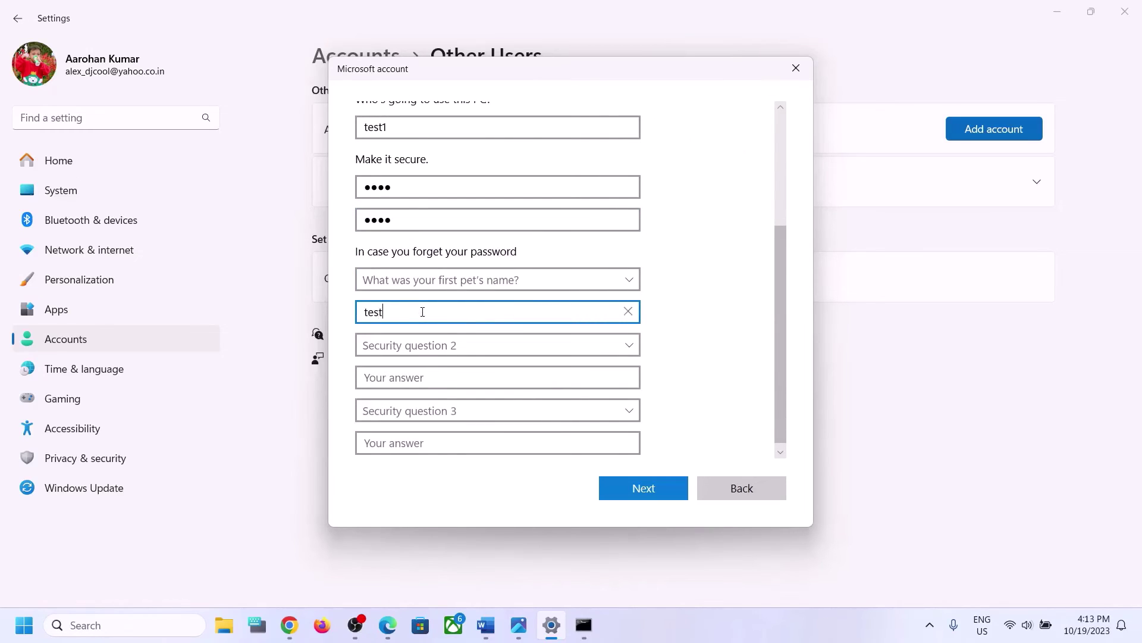
left_click(411, 349)
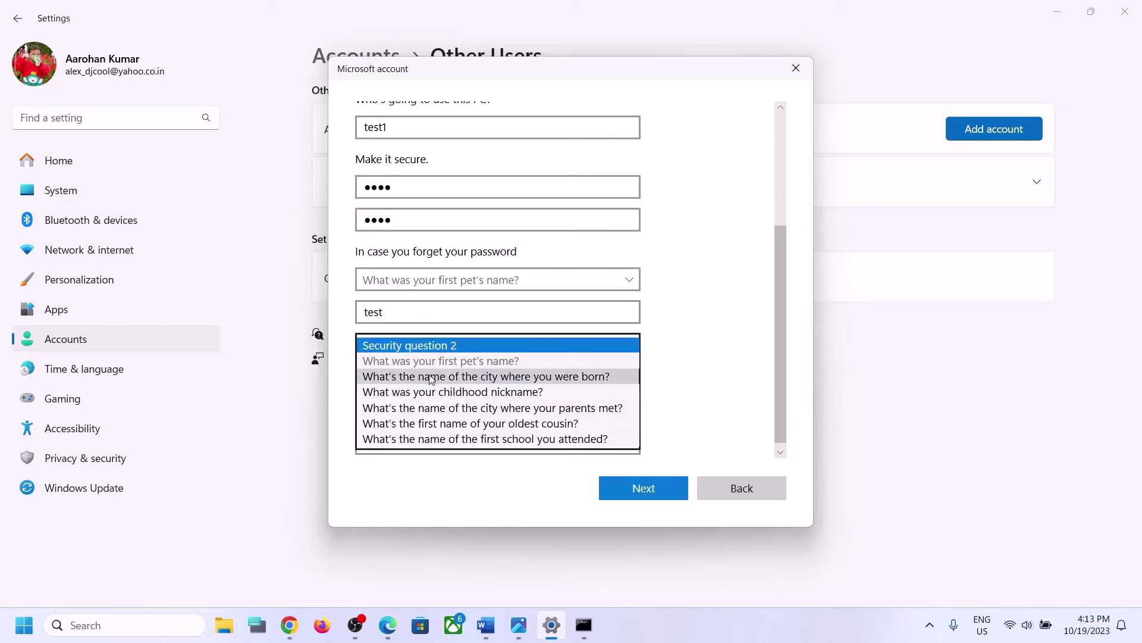
left_click(407, 373)
left_click(403, 376)
Step: Answer the childhood nickname security question and finish creating the test1 account
left_click(407, 395)
left_click(403, 447)
left_click(396, 440)
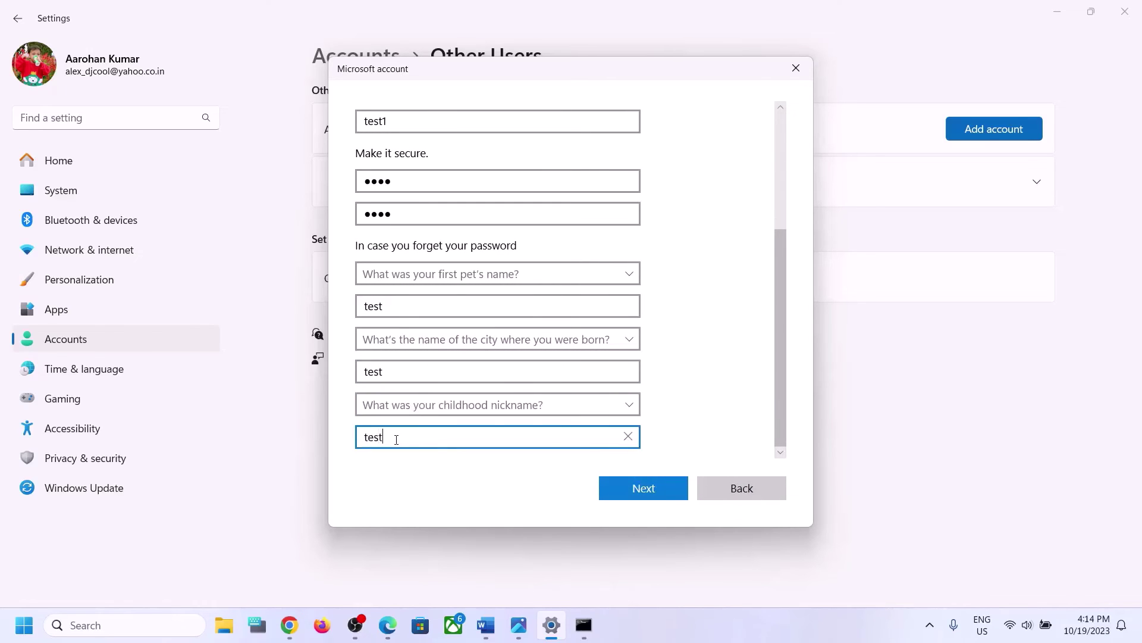
left_click(634, 487)
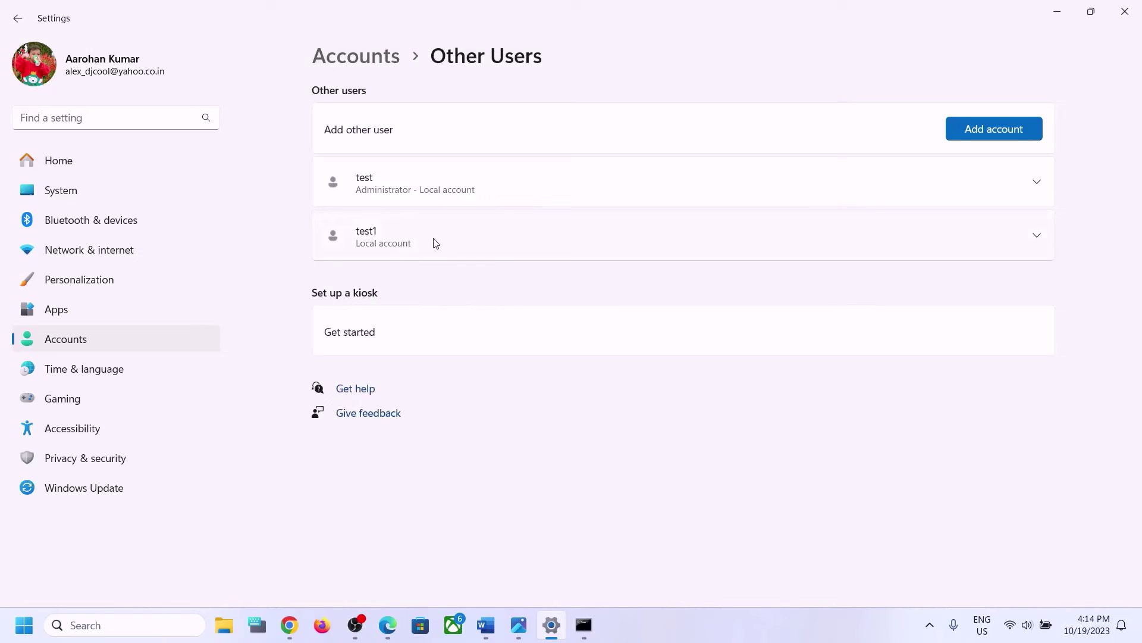
Step: Change the test1 account type to Administrator
left_click(1037, 238)
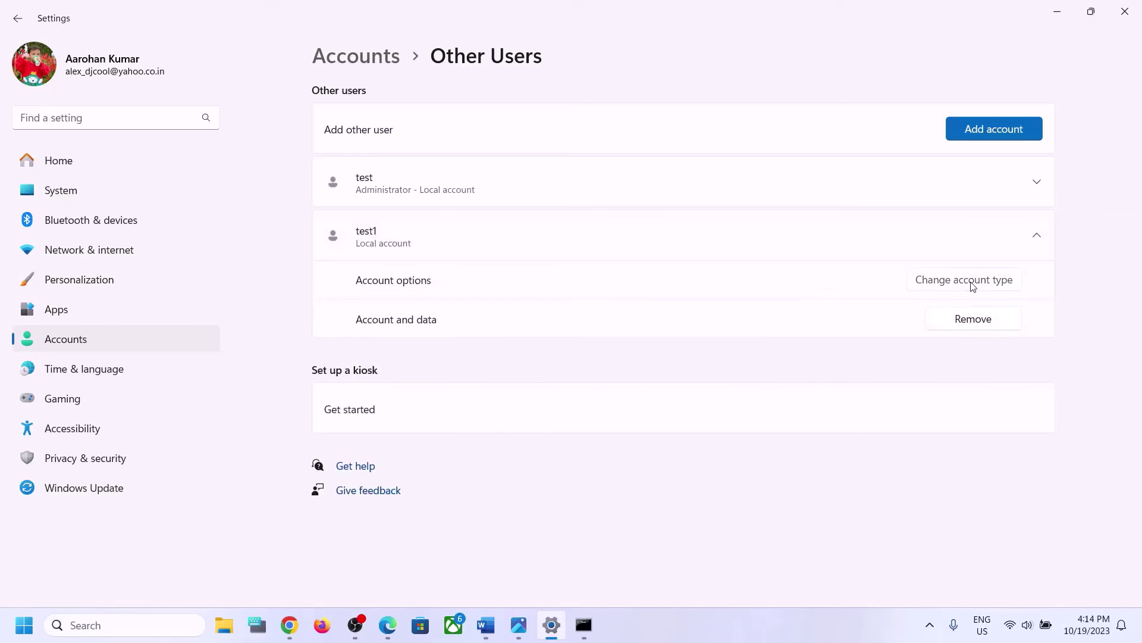
left_click(972, 282)
left_click(433, 331)
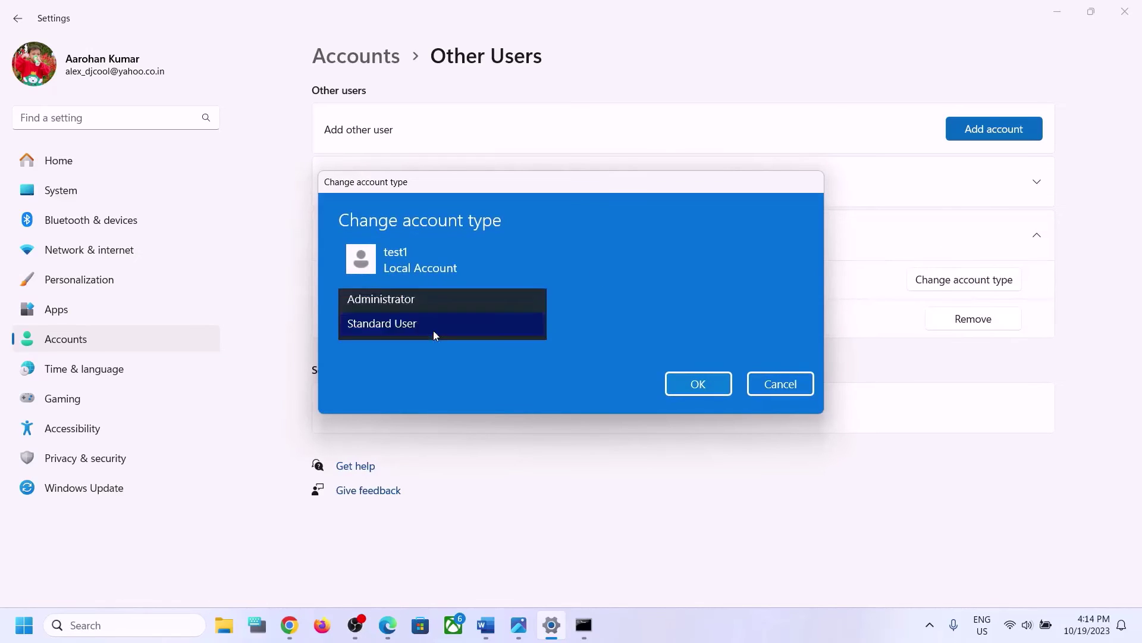
left_click(412, 305)
left_click(705, 389)
Step: Confirm test1 appears among Start menu accounts, then return to the Word guide
left_click(24, 624)
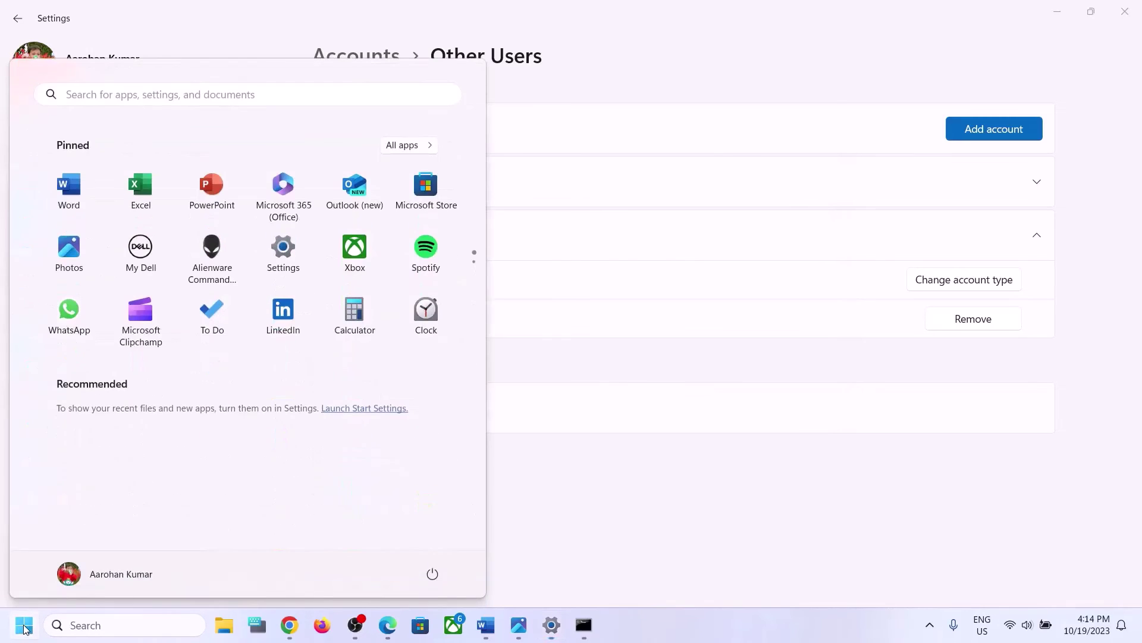
left_click(100, 575)
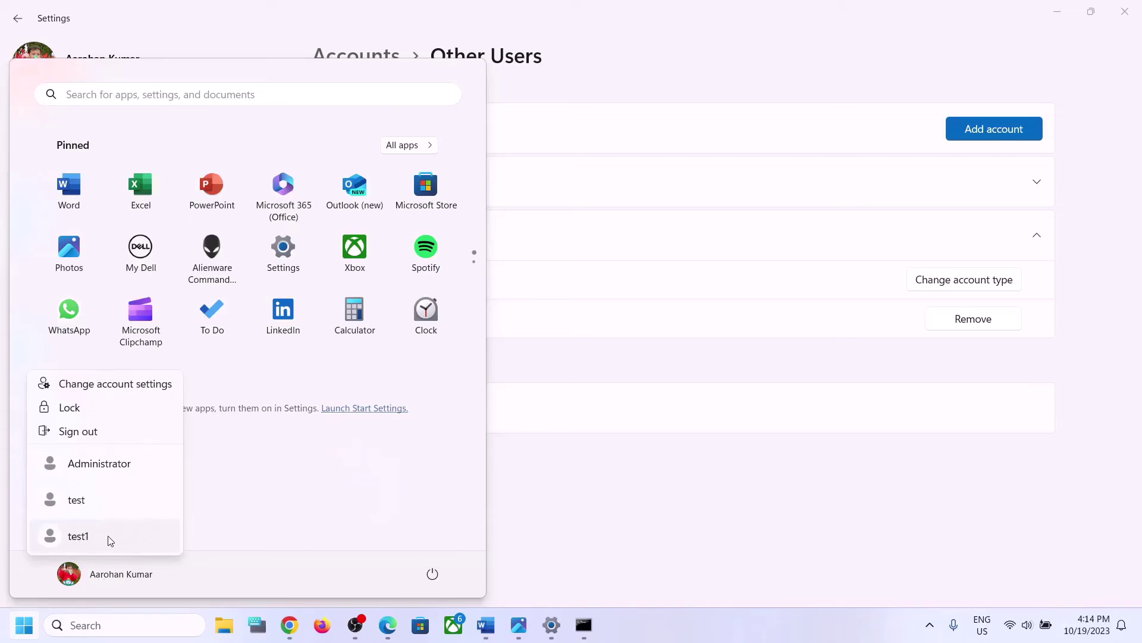
key("Escape")
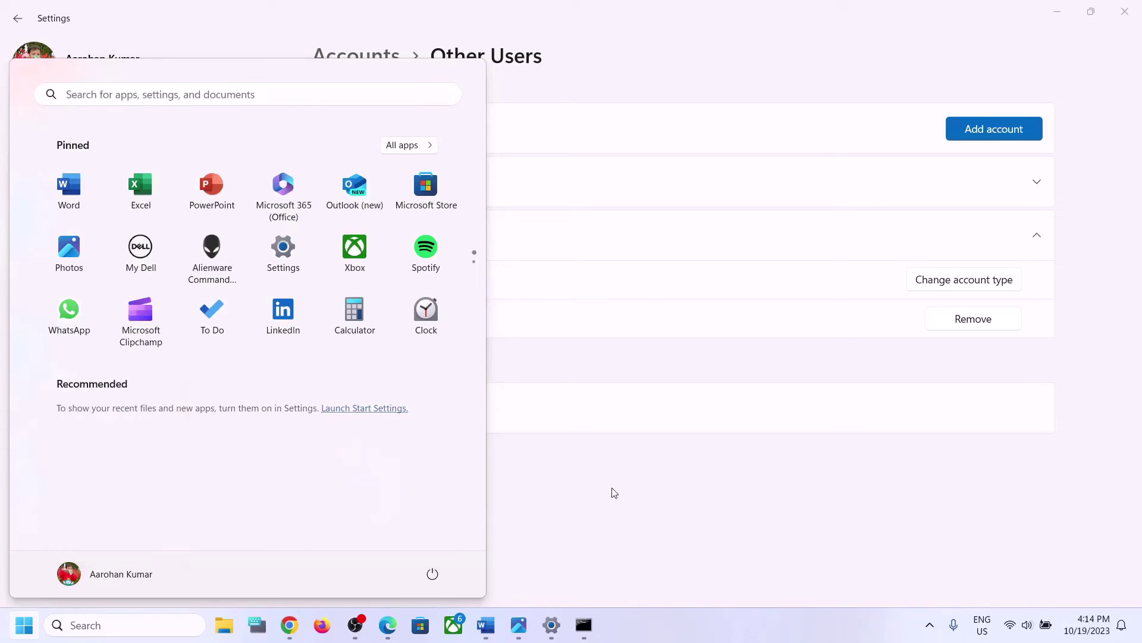
key("Escape")
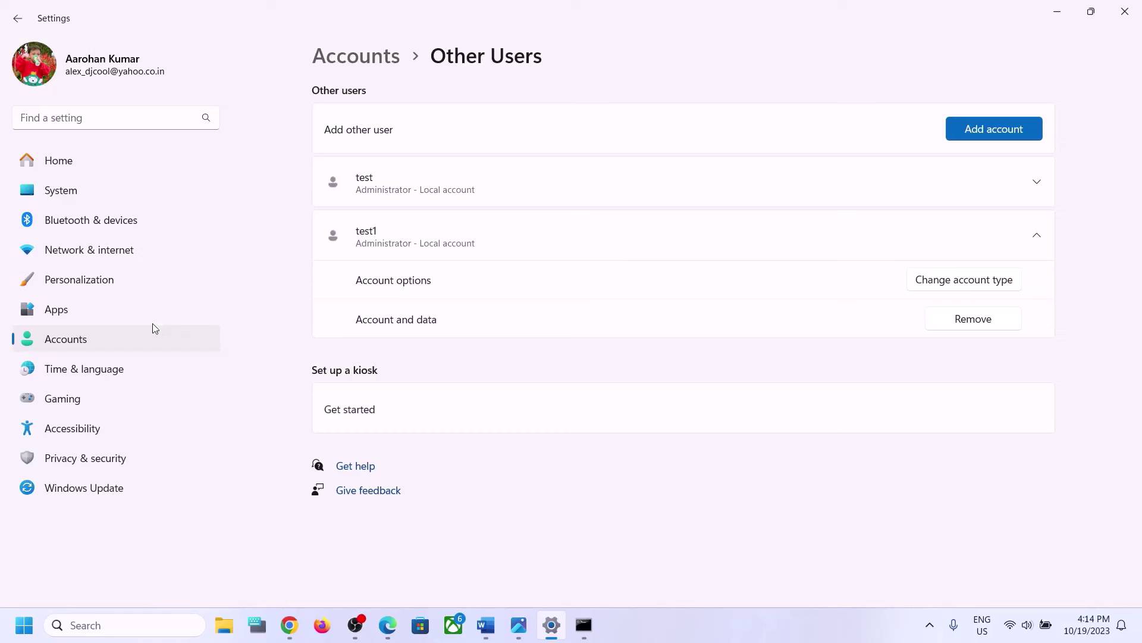
left_click(491, 632)
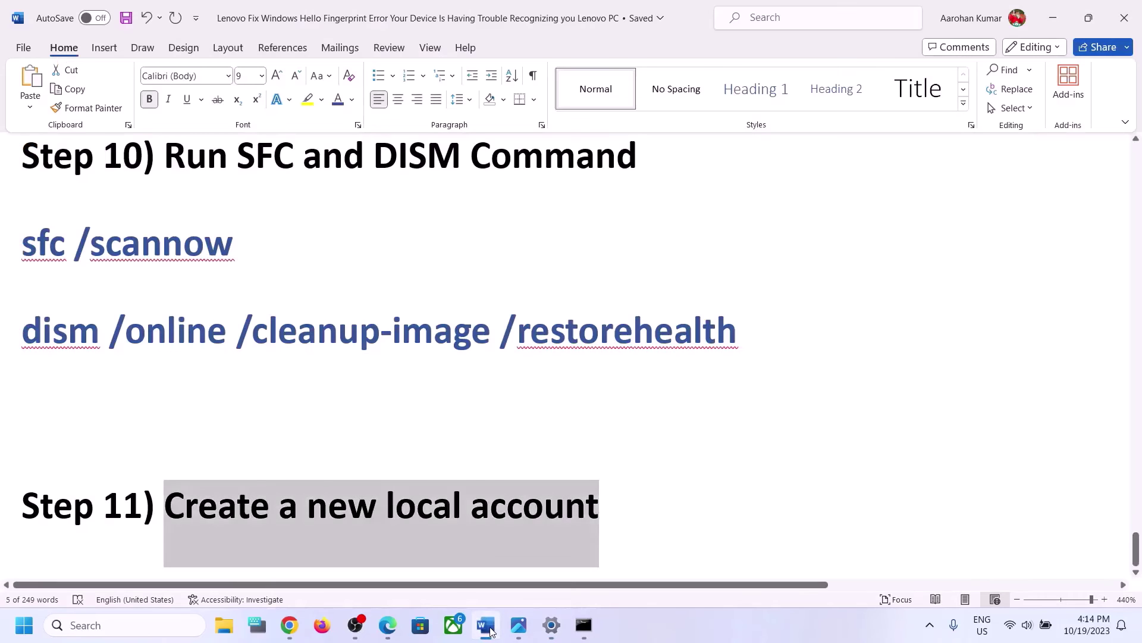
Step: Add a line 'Create a backup before reset ()' below the Step 11 heading
left_click(656, 507)
key("Return")
scroll(653, 507, "down", 1)
type("Cr")
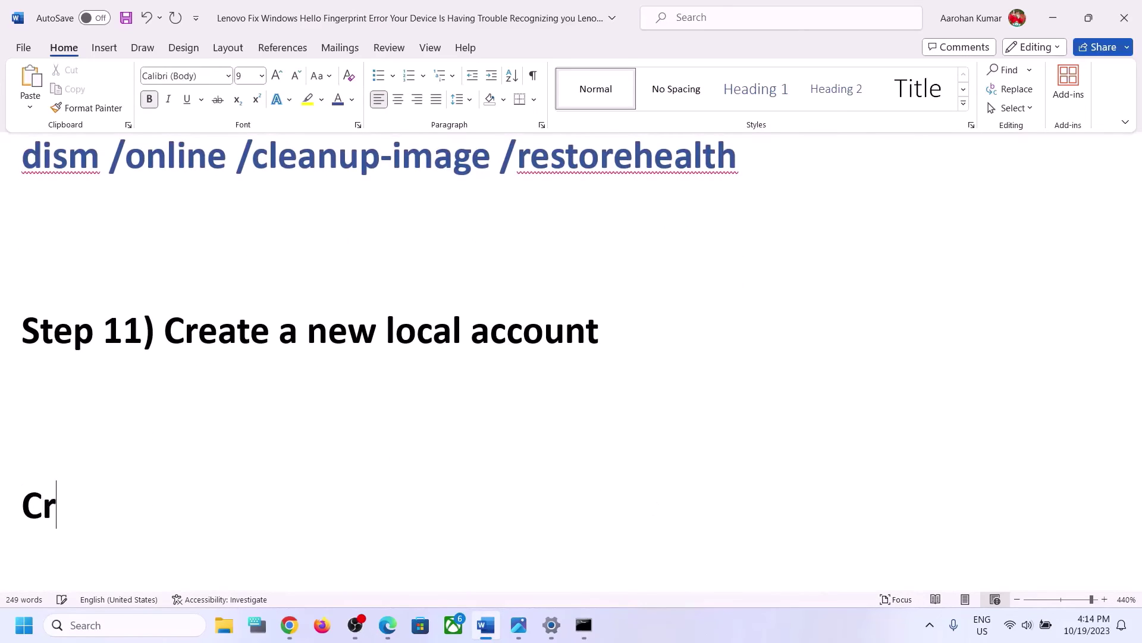
type("eate a ba")
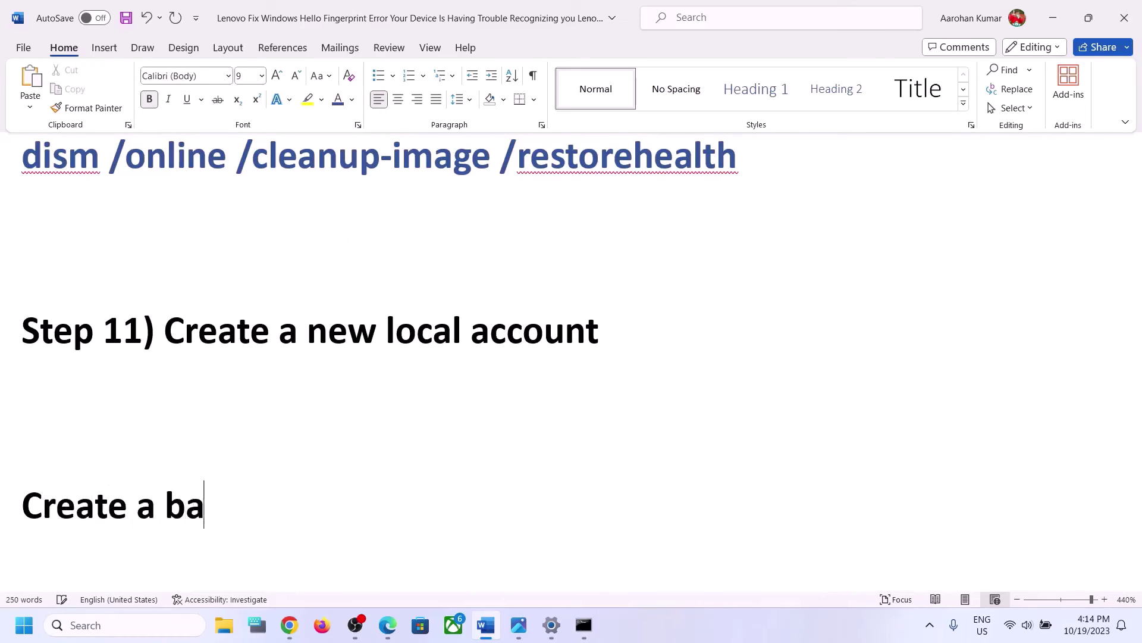
type("ckup be")
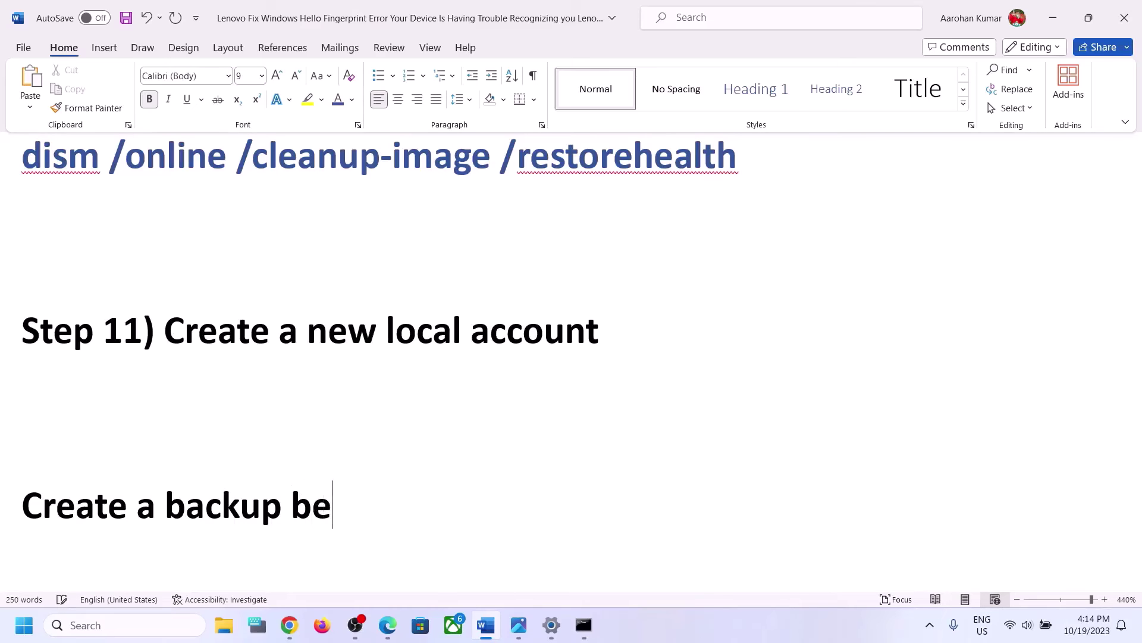
type("fore ")
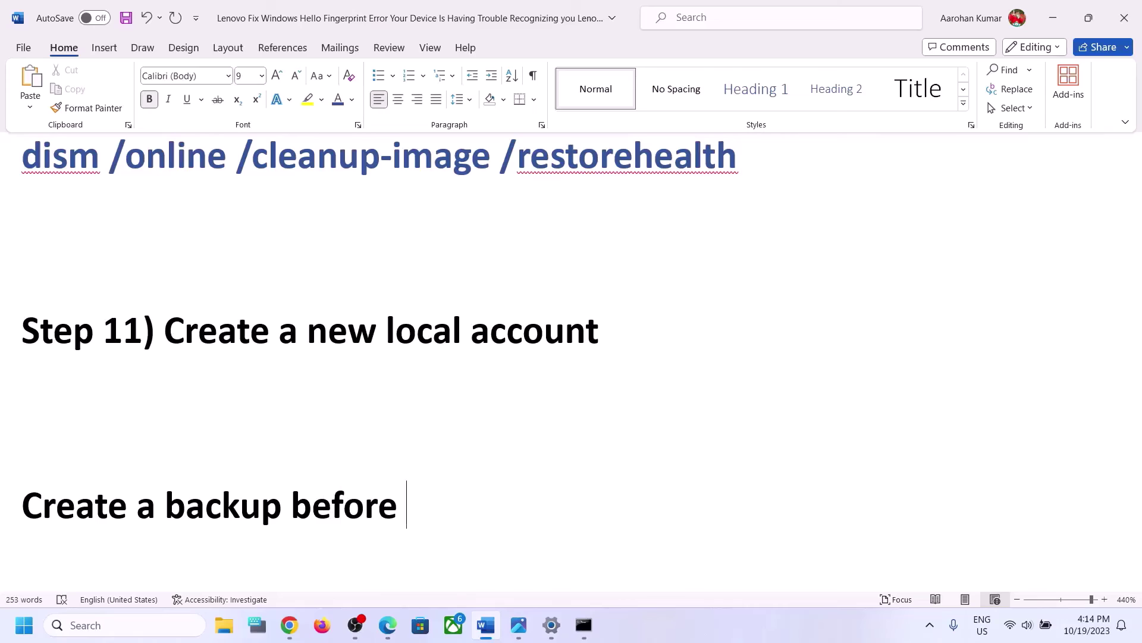
type("reset")
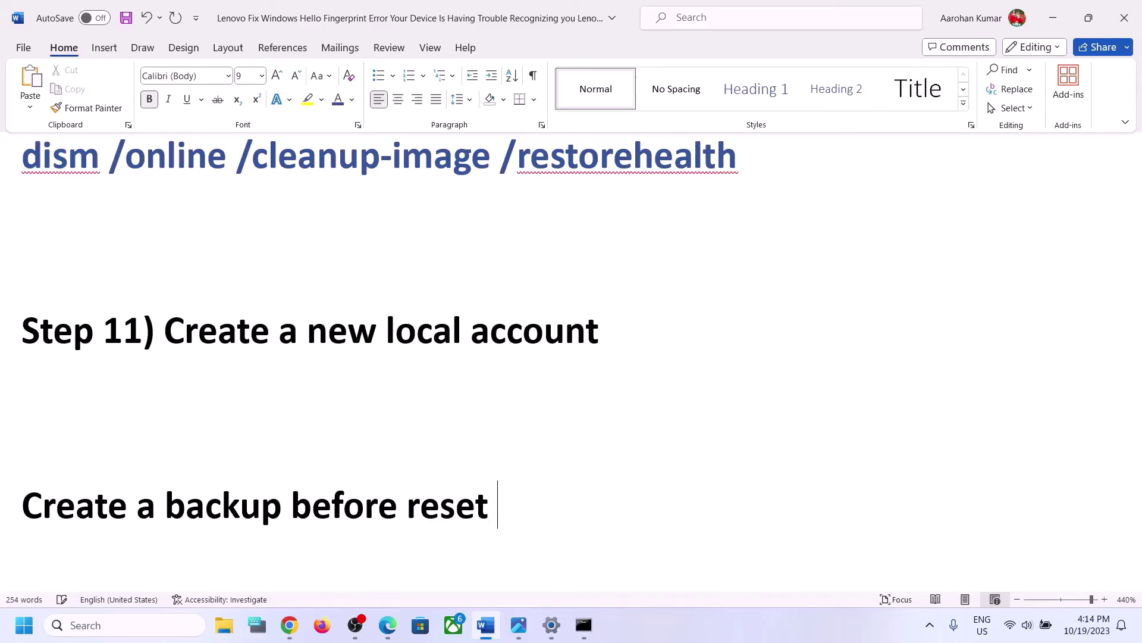
type(" )")
key("BackSpace")
type("()")
key("Left")
key("alt+Tab")
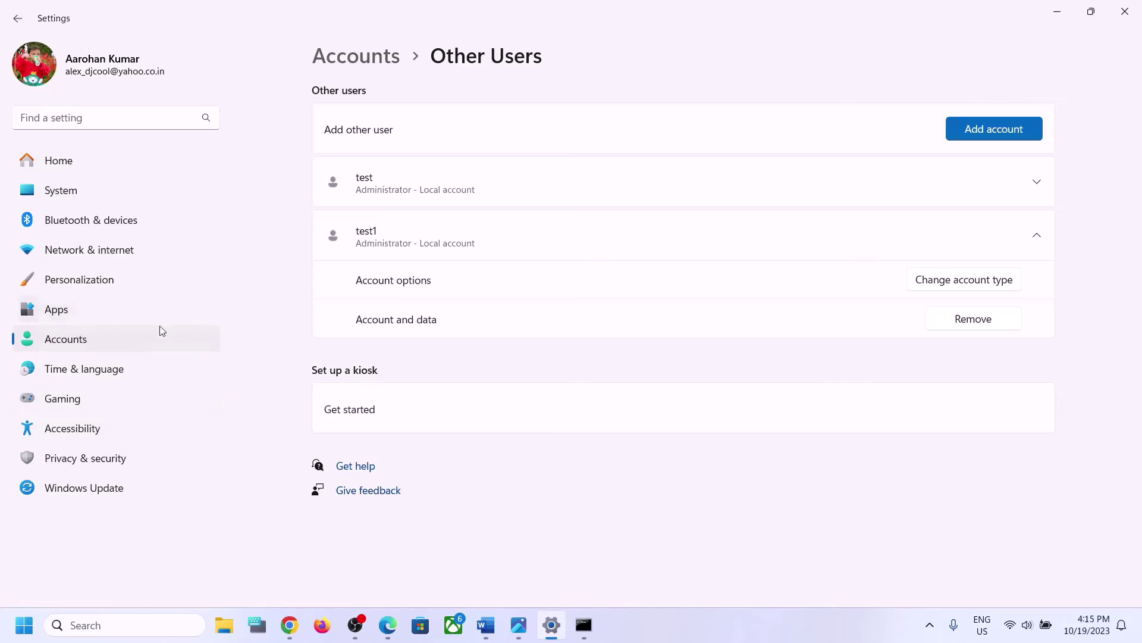
Step: Navigate from Windows Update's Advanced options to the Recovery page and begin Reset this PC
left_click(97, 489)
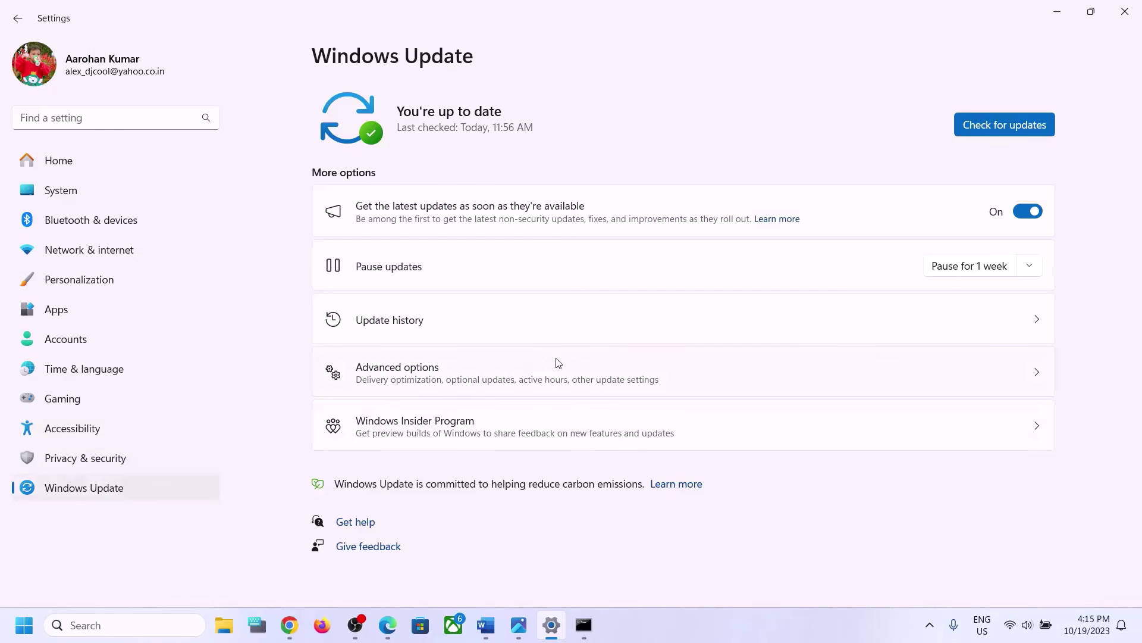
left_click(476, 387)
scroll(479, 387, "down", 3)
left_click(381, 426)
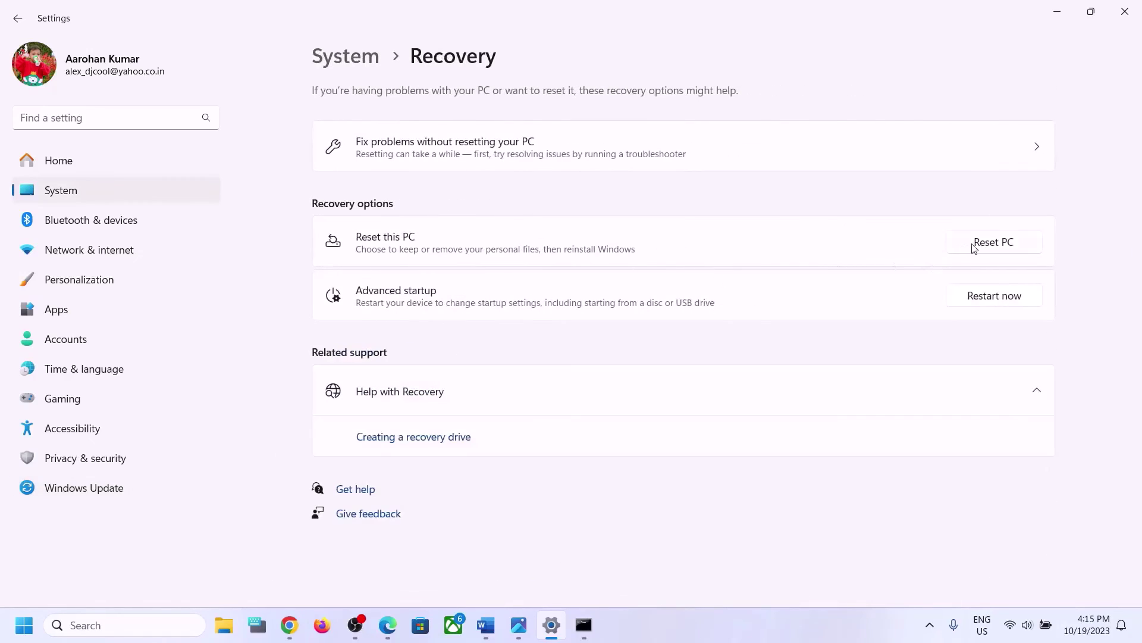
left_click(975, 242)
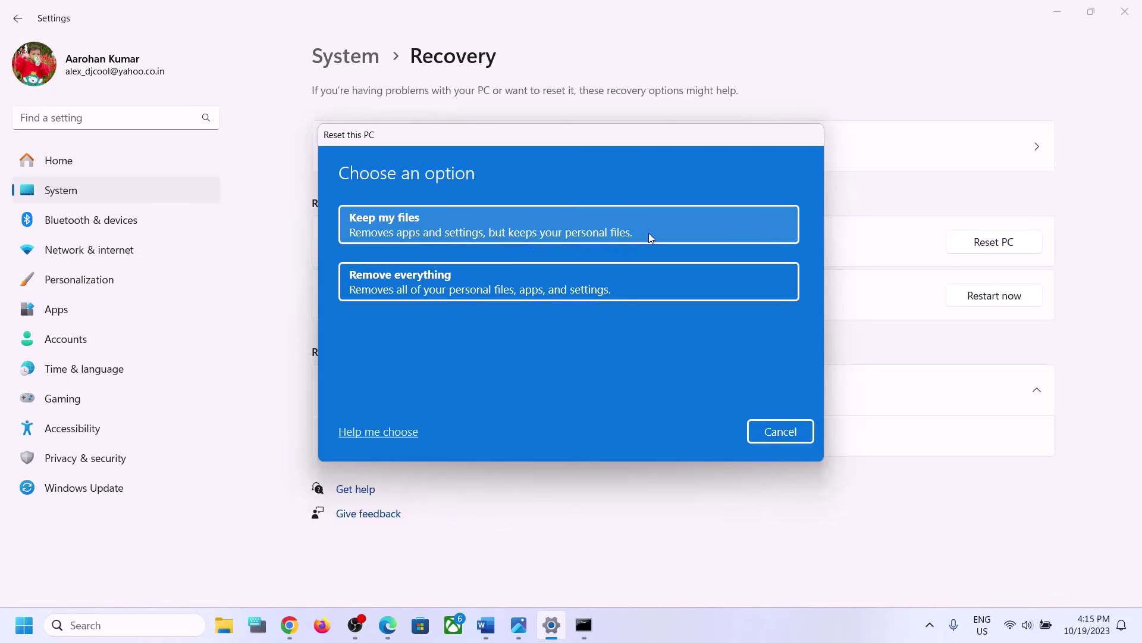
Step: Choose Keep my files in Reset this PC, then cancel the reset before reinstalling
left_click(563, 219)
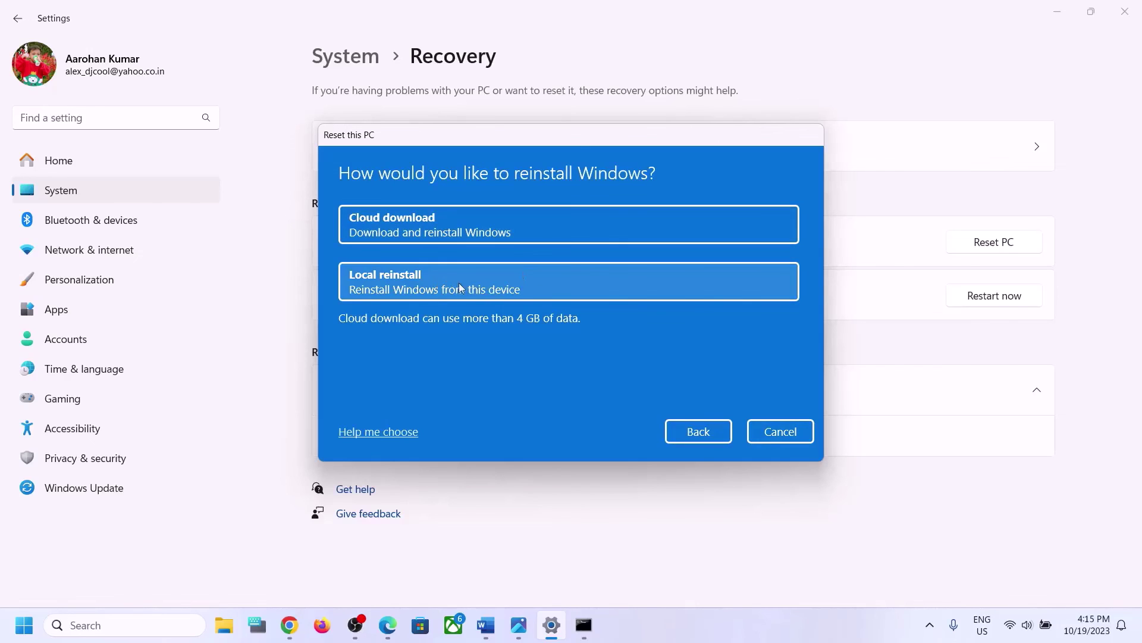
left_click(780, 432)
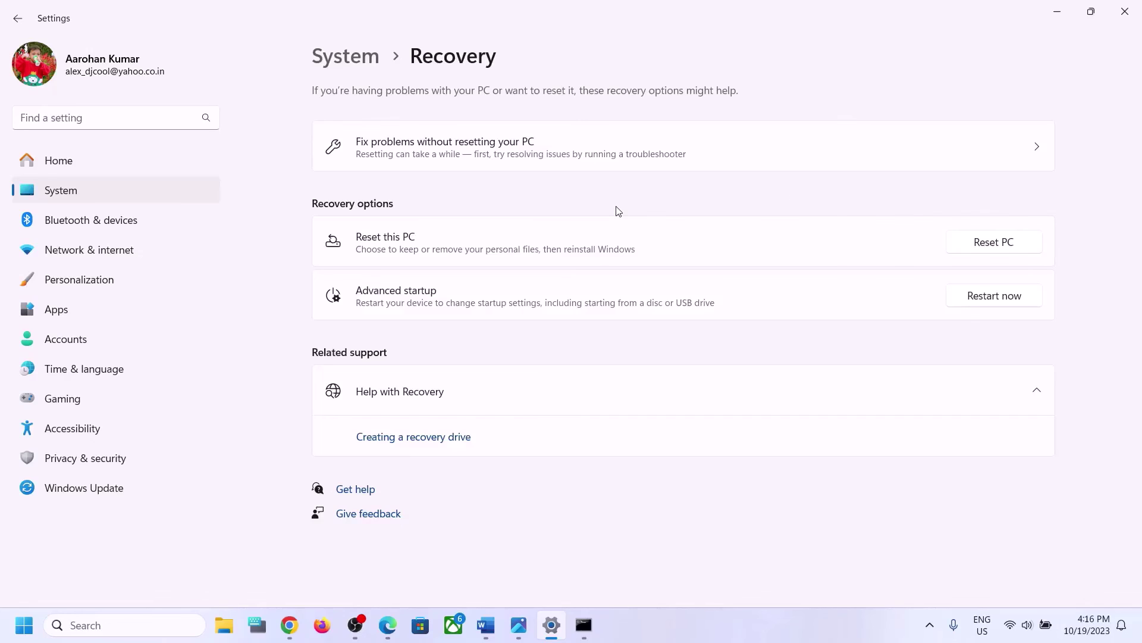
left_click(695, 625)
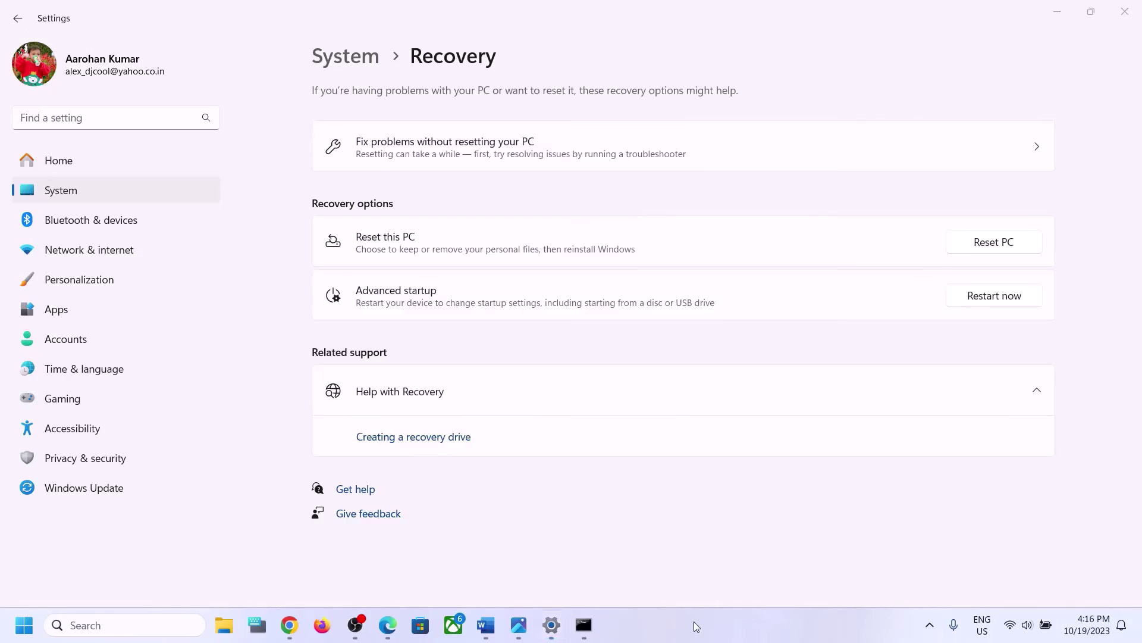